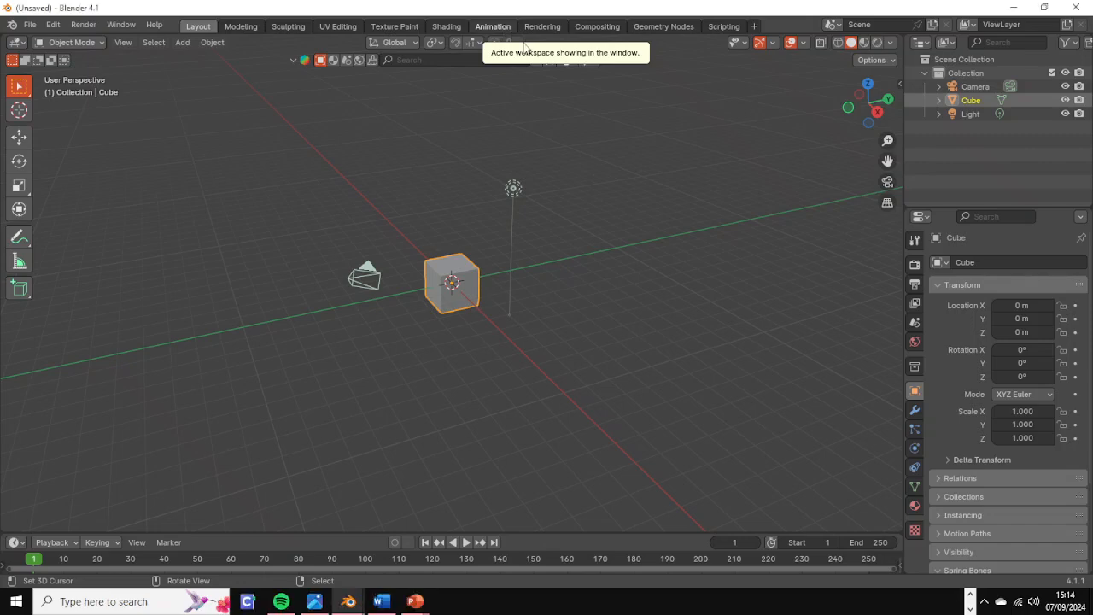
Step: Switch to the Animation workspace and select the light in the 3D viewport
left_click(493, 26)
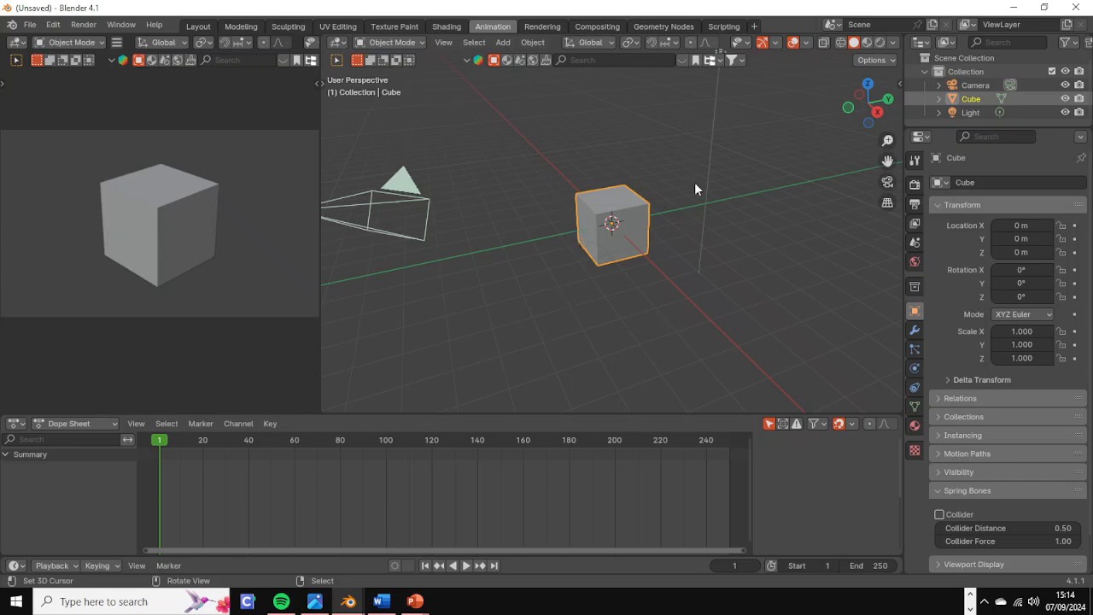
middle_click_drag(623, 244, 508, 245)
scroll(601, 227, "down", 5)
middle_click_drag(601, 227, 540, 283)
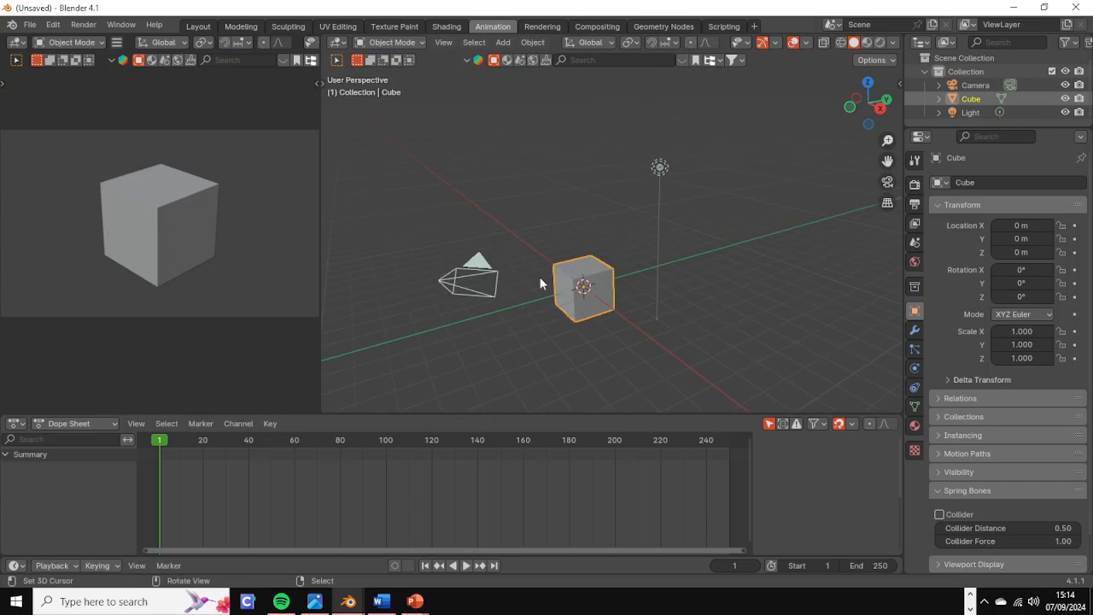
left_click(461, 278)
left_click(648, 171)
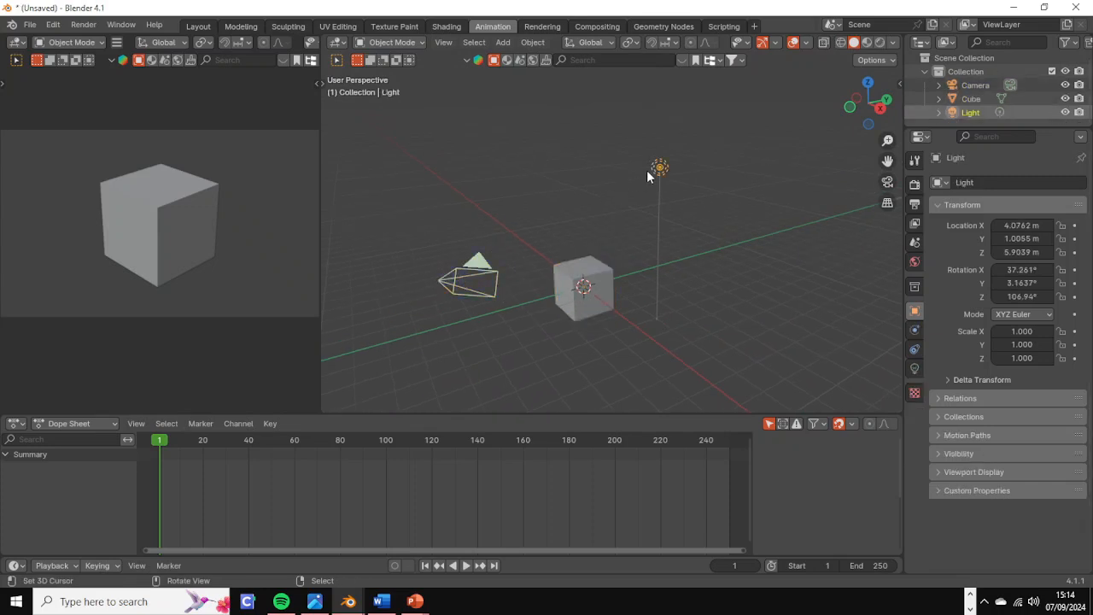
middle_click_drag(662, 287, 687, 239)
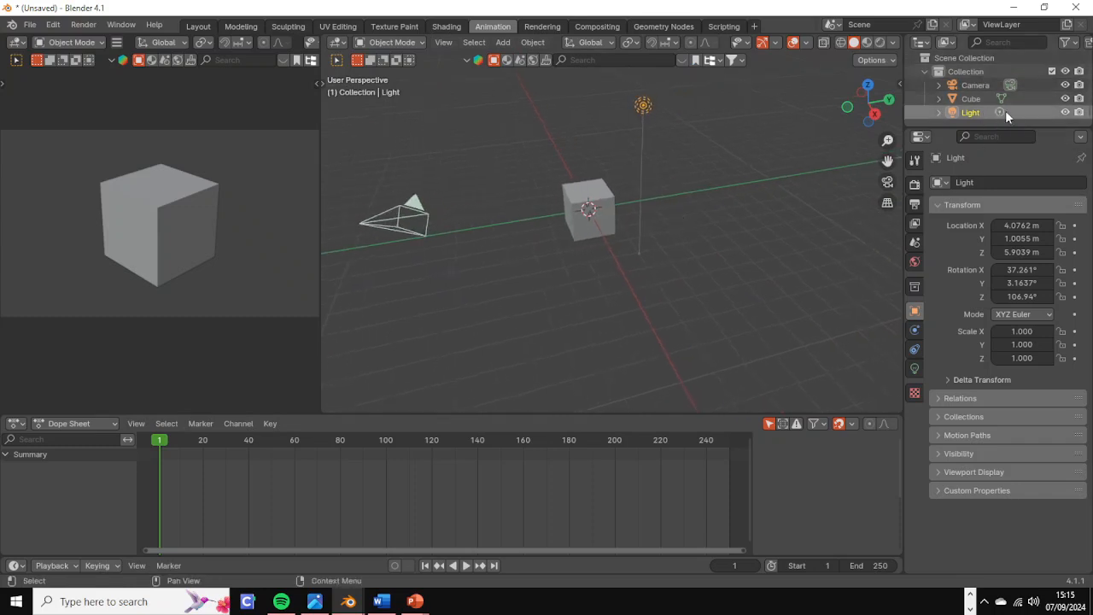
Step: Enlarge the Outliner area and review the scene's output and render properties, leaving the render properties displayed
left_click_drag(1049, 128, 1048, 243)
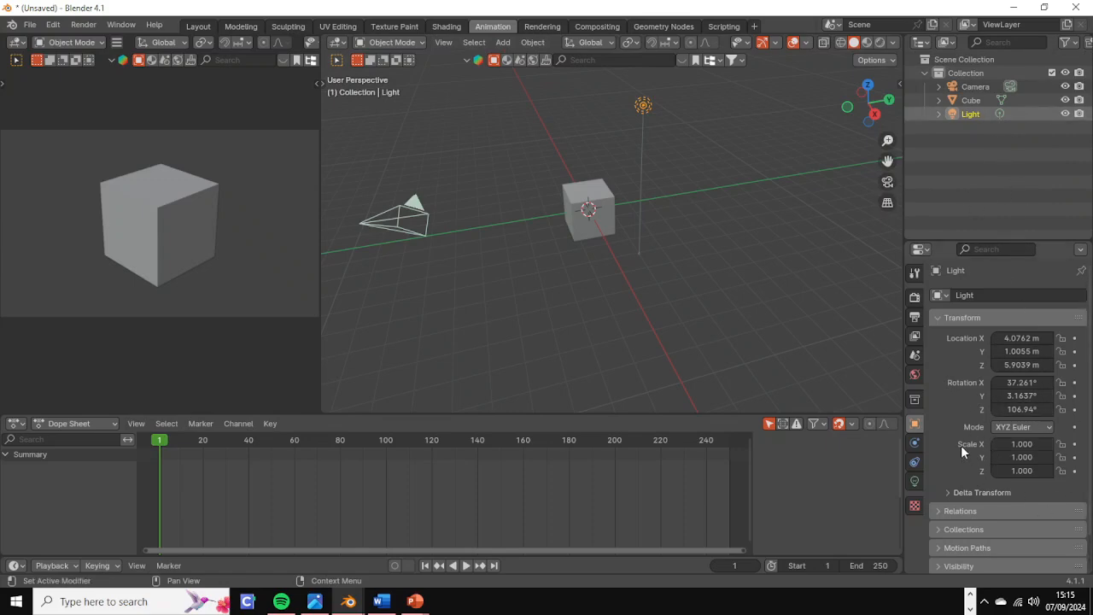
left_click(915, 298)
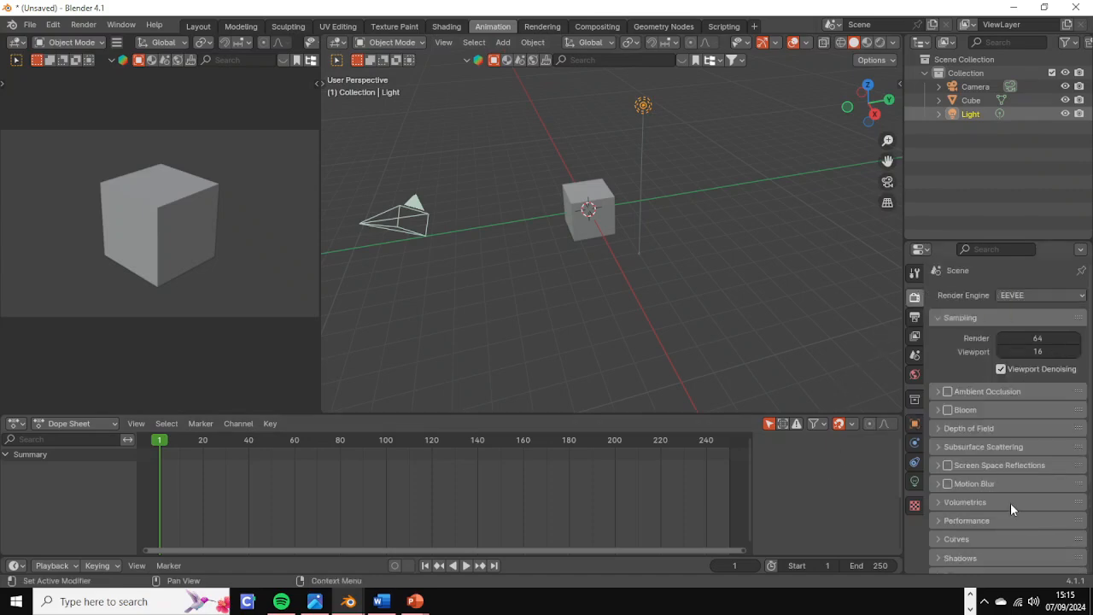
left_click(915, 317)
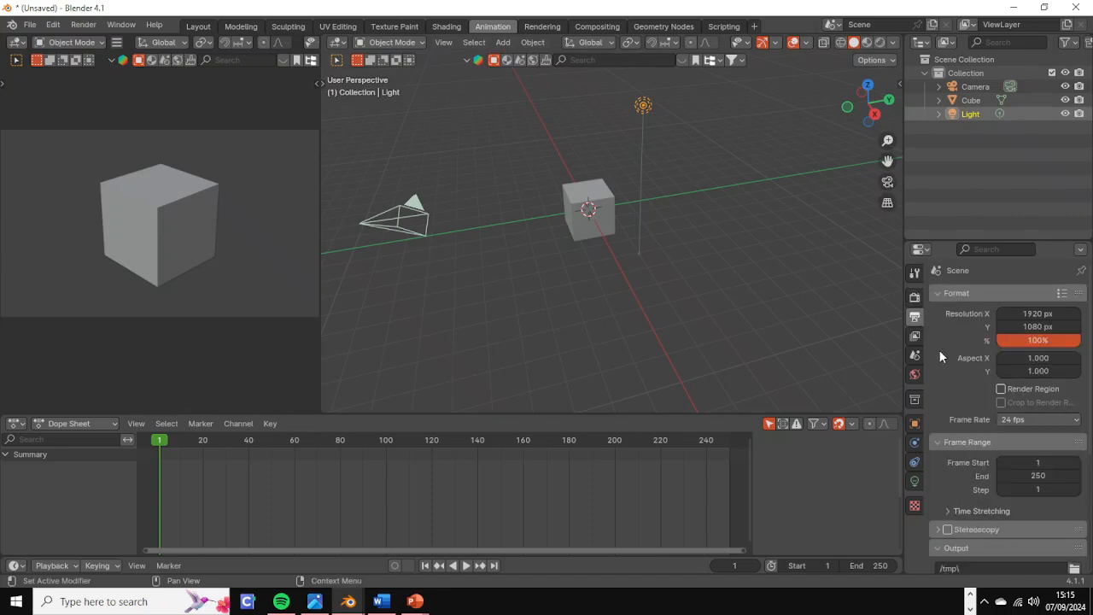
left_click(915, 298)
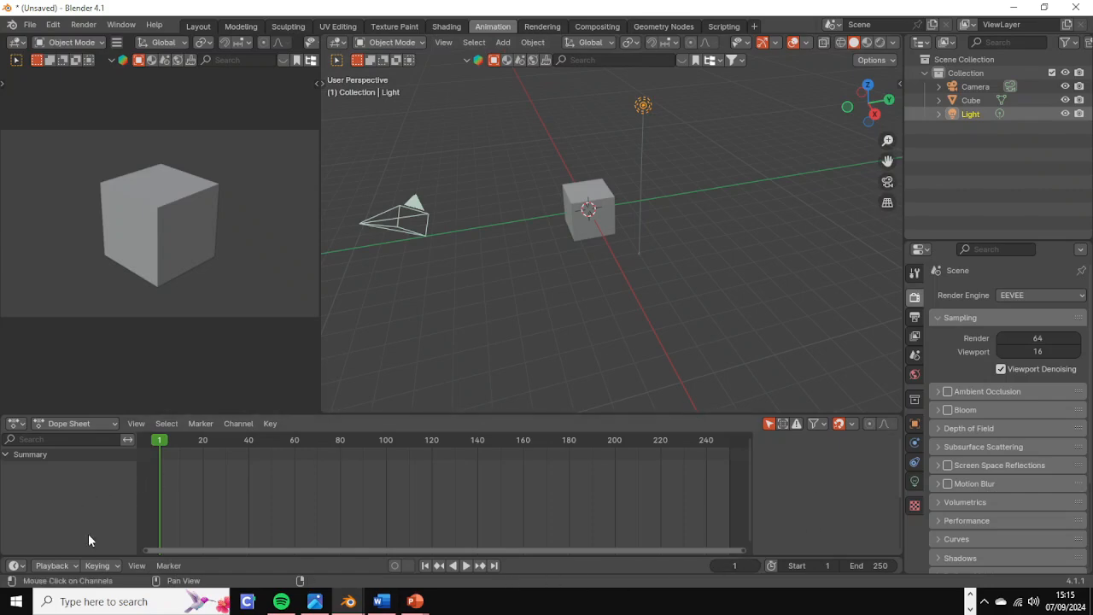
Step: Set the Dope Sheet's mode to Action Editor
left_click(17, 423)
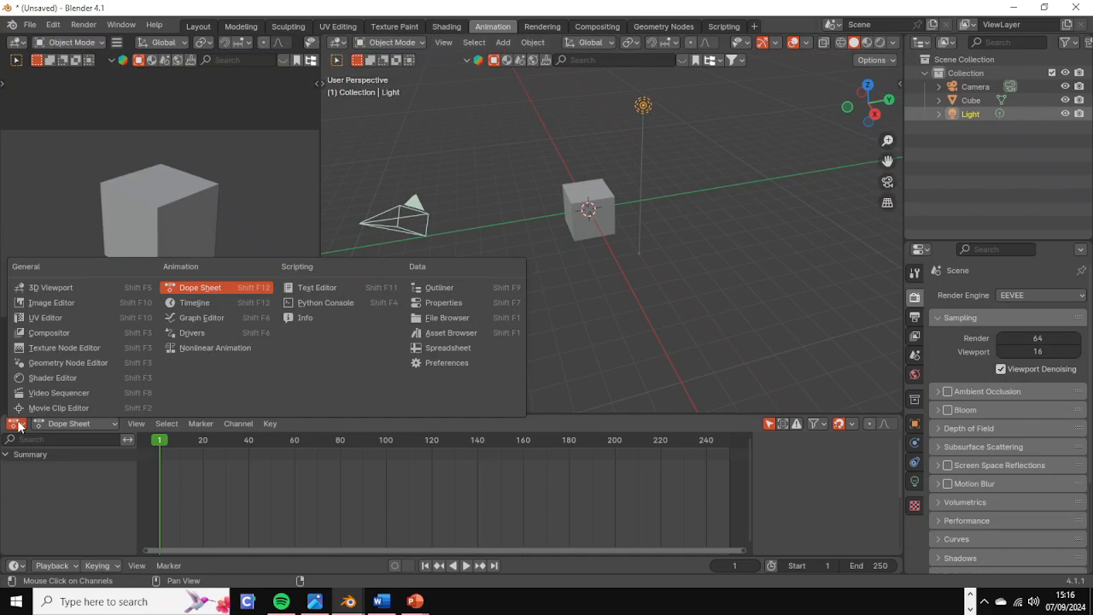
left_click(19, 425)
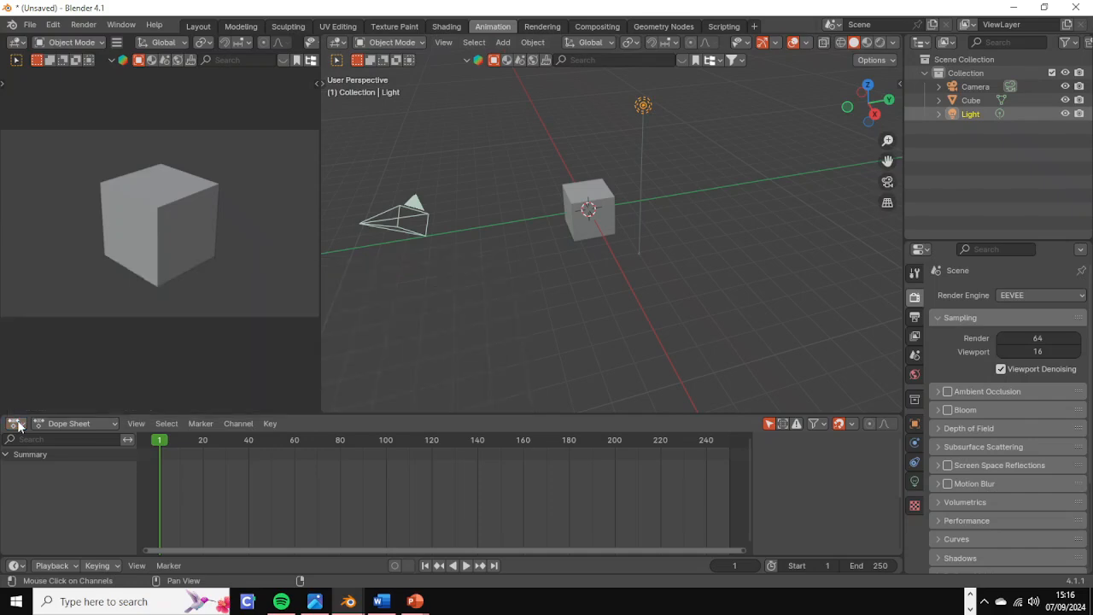
left_click(115, 421)
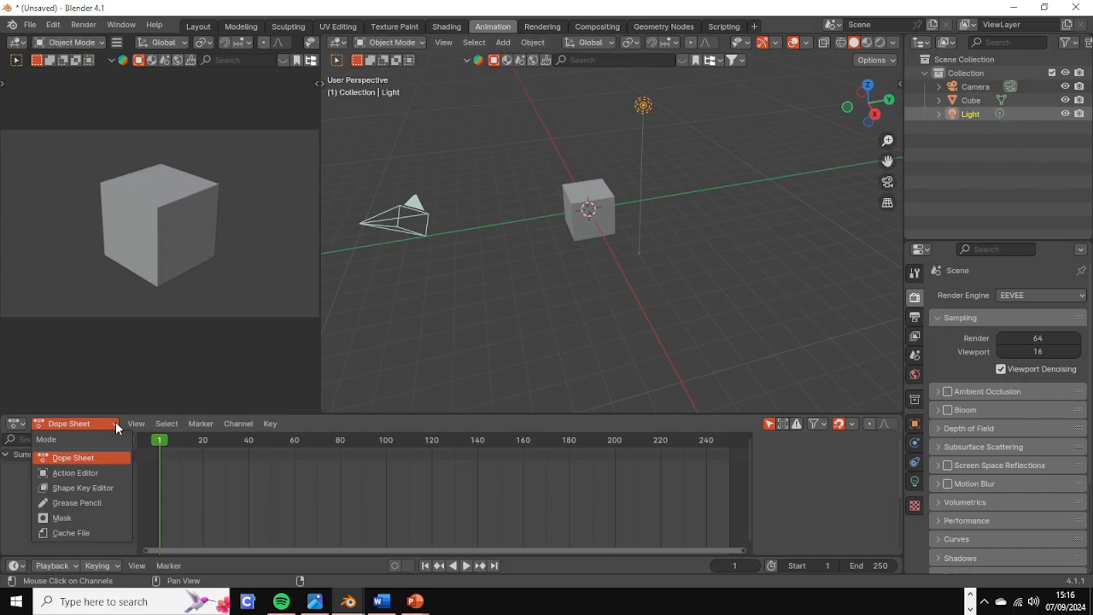
left_click(94, 473)
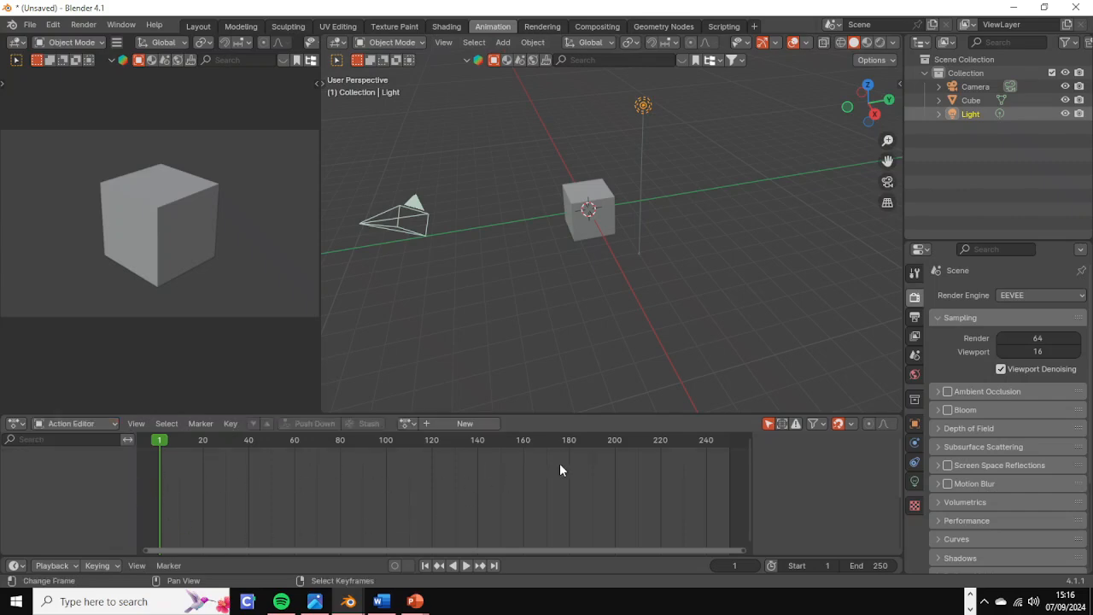
Step: Look at the Shape Key Editor mode and return the animation editor to Action Editor mode
left_click(85, 421)
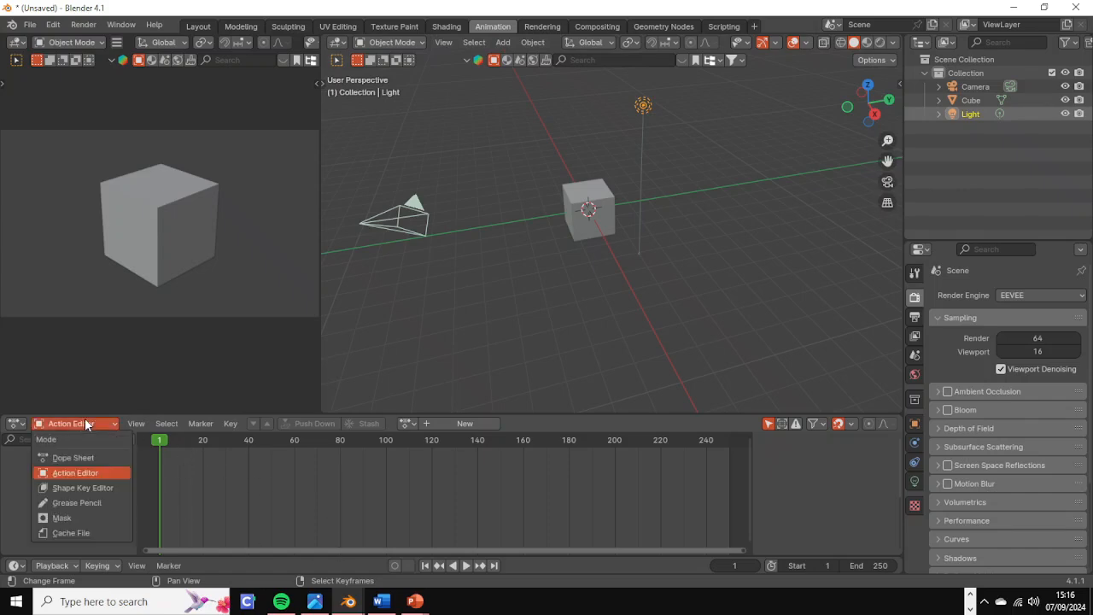
left_click(101, 487)
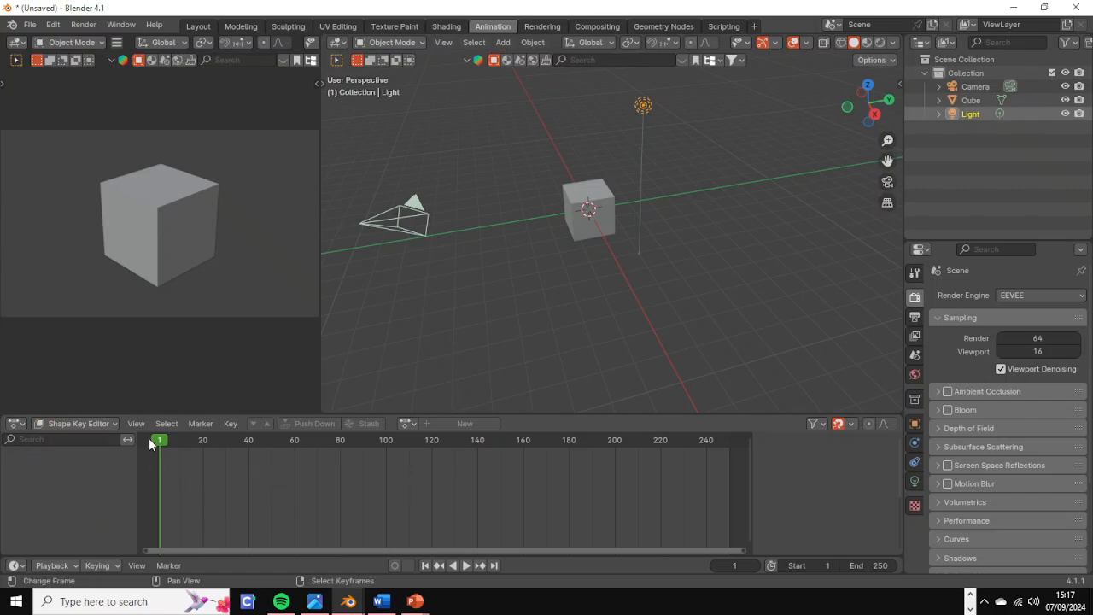
left_click(89, 425)
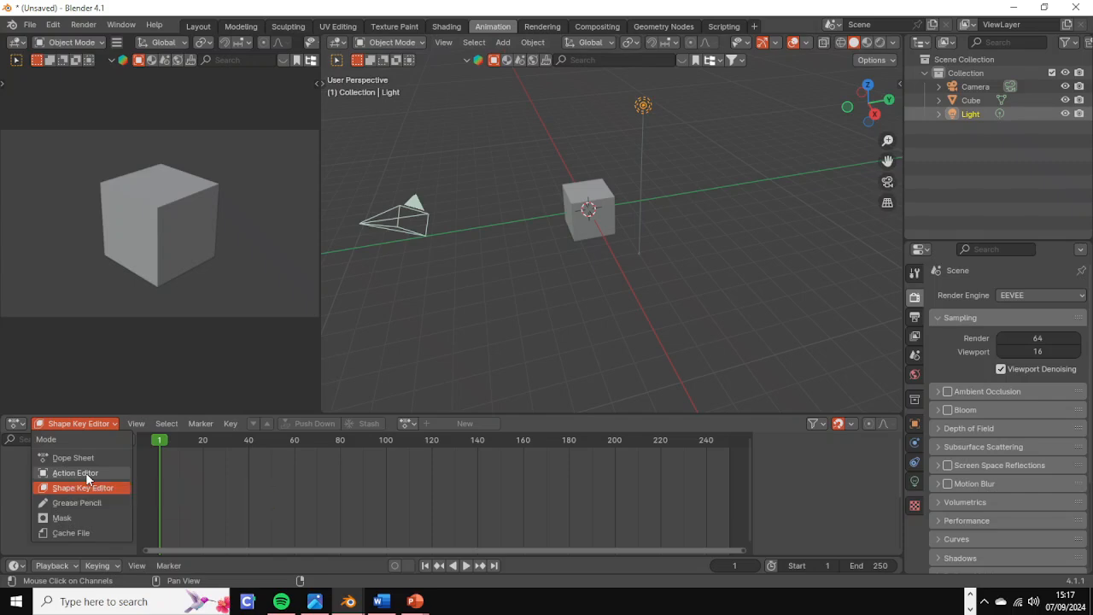
left_click(86, 473)
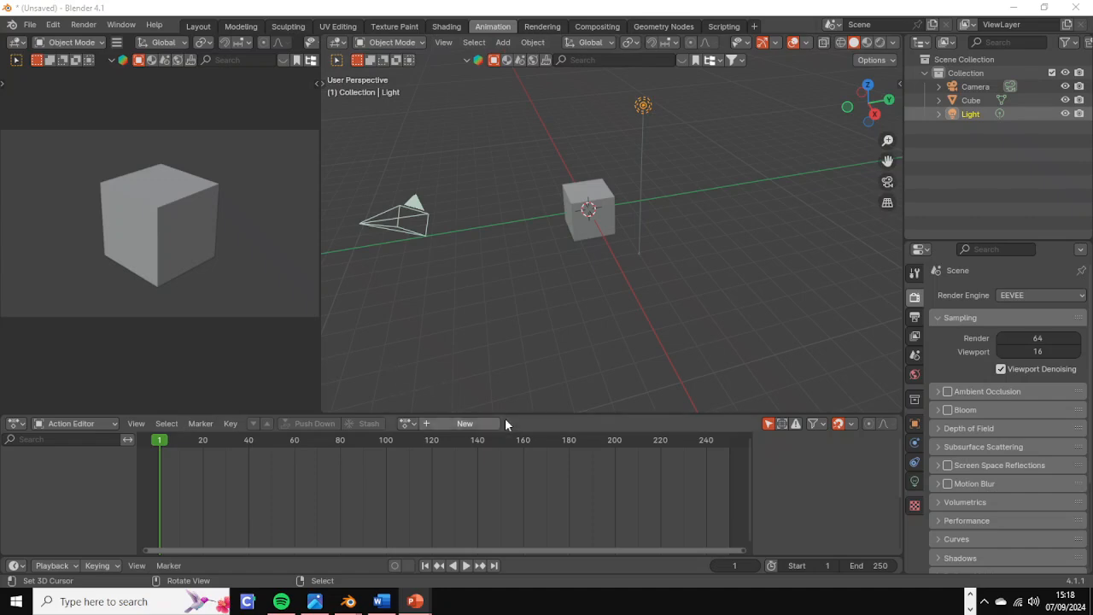
left_click(73, 424)
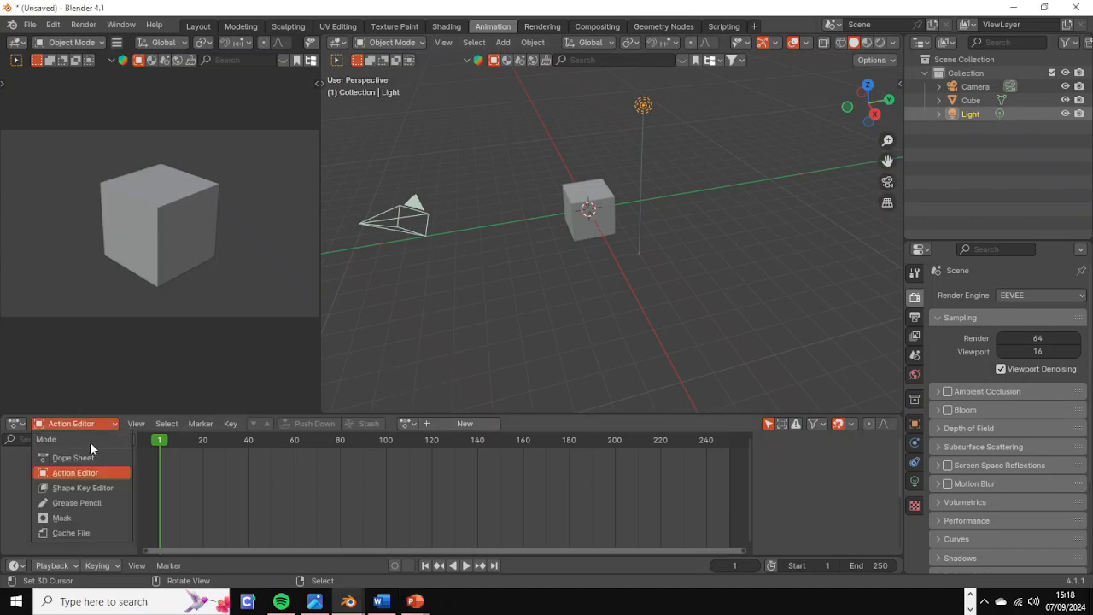
left_click(99, 472)
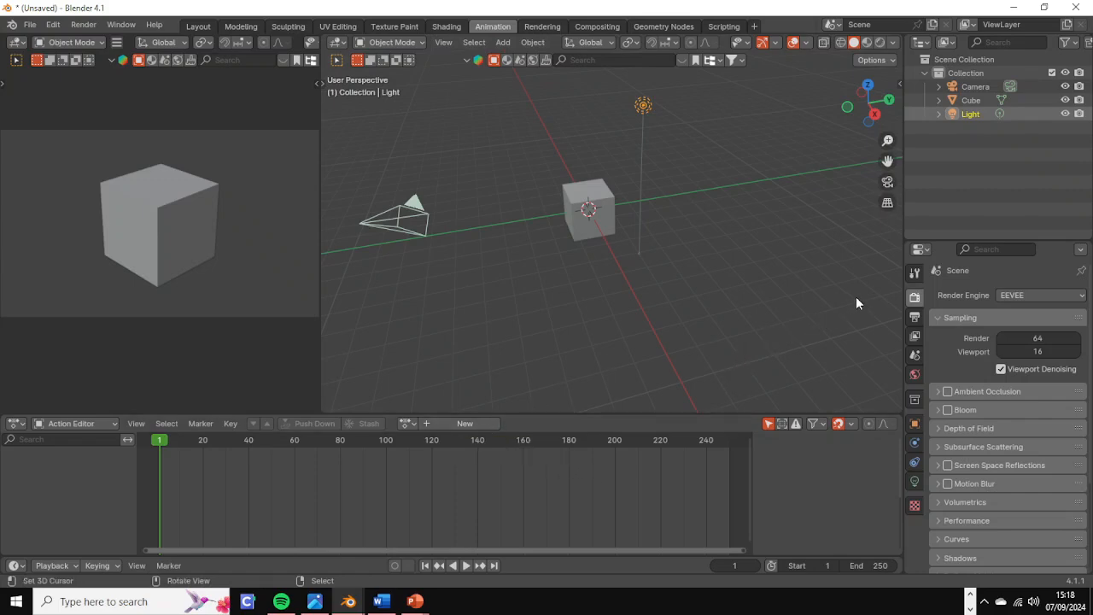
Step: Enable Screencast Keys for the 3D viewport and hide the viewport's sidebar
key("n")
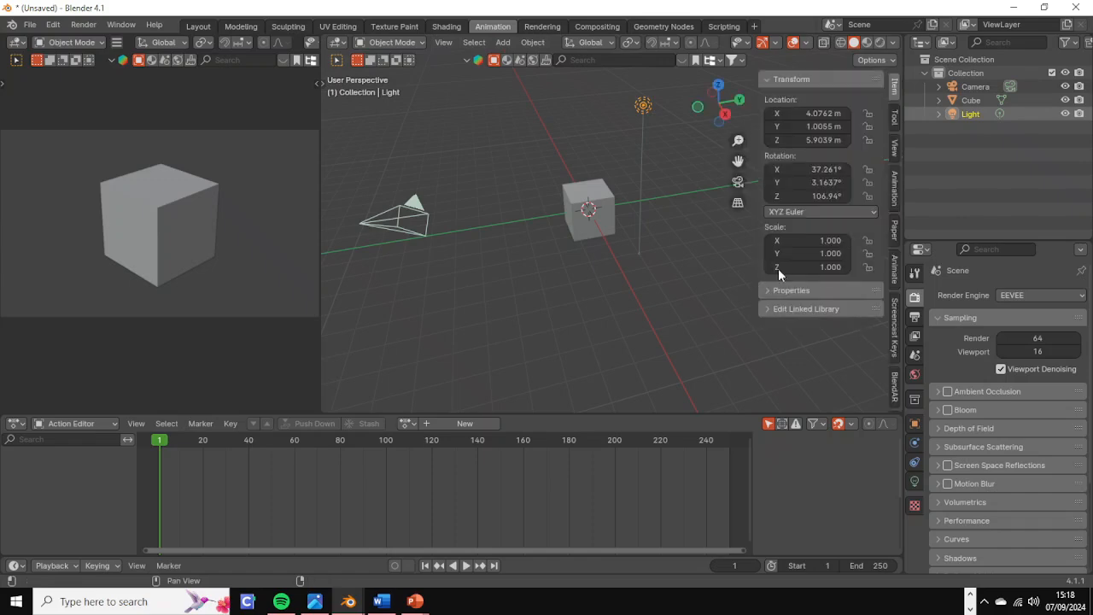
key("n")
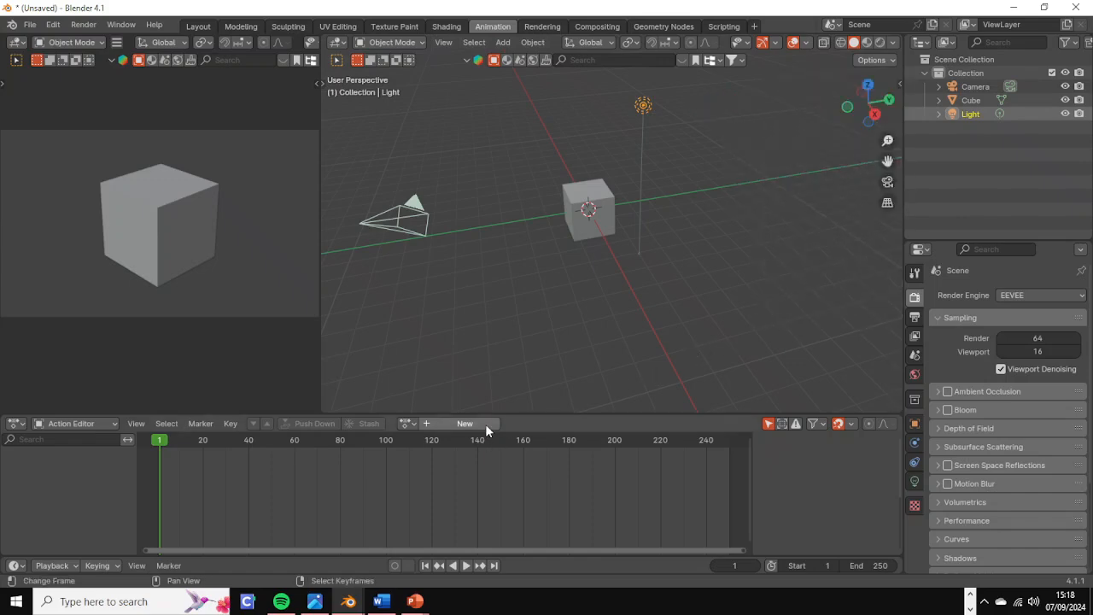
key("n")
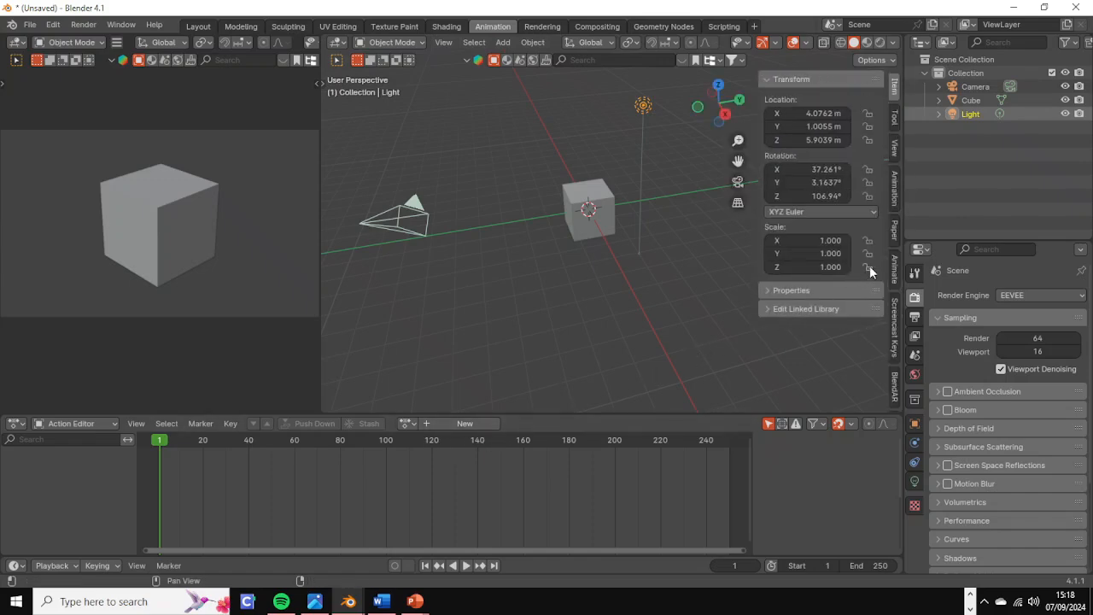
left_click(891, 316)
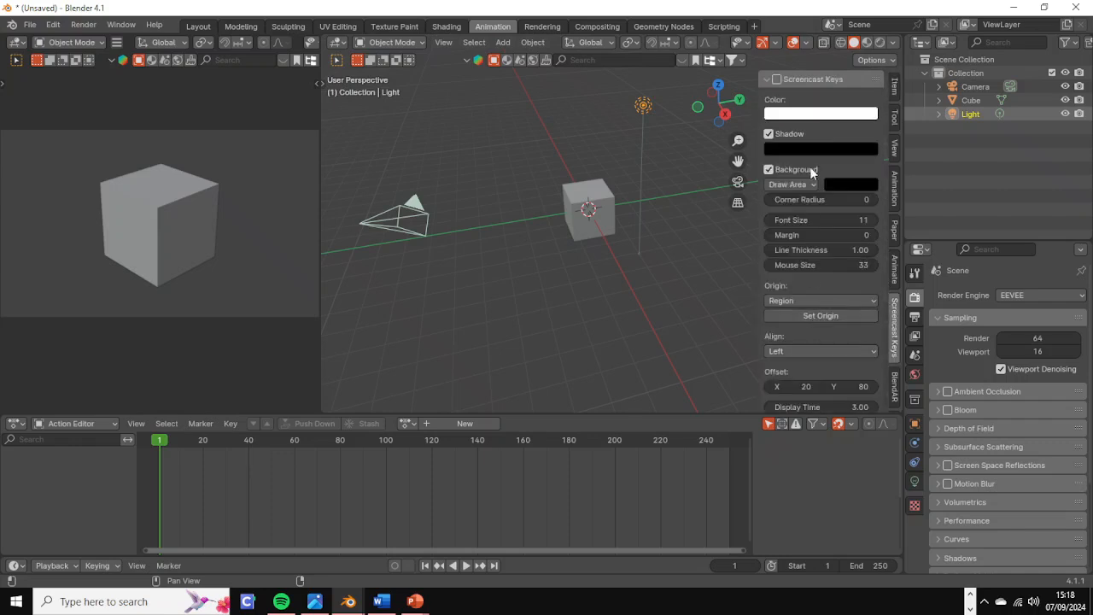
left_click(785, 80)
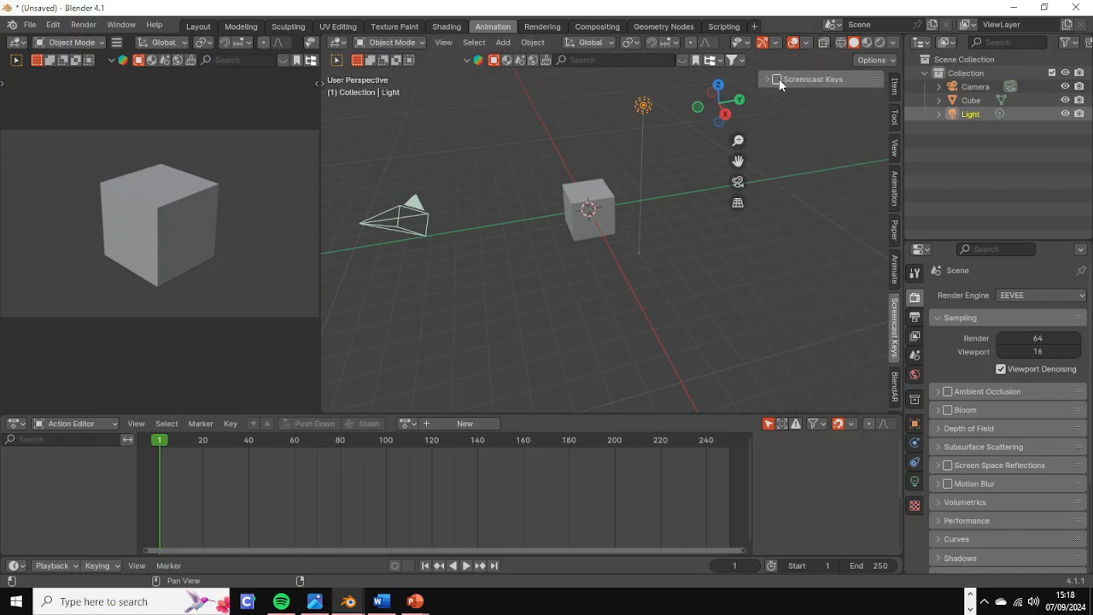
left_click(777, 79)
key("n")
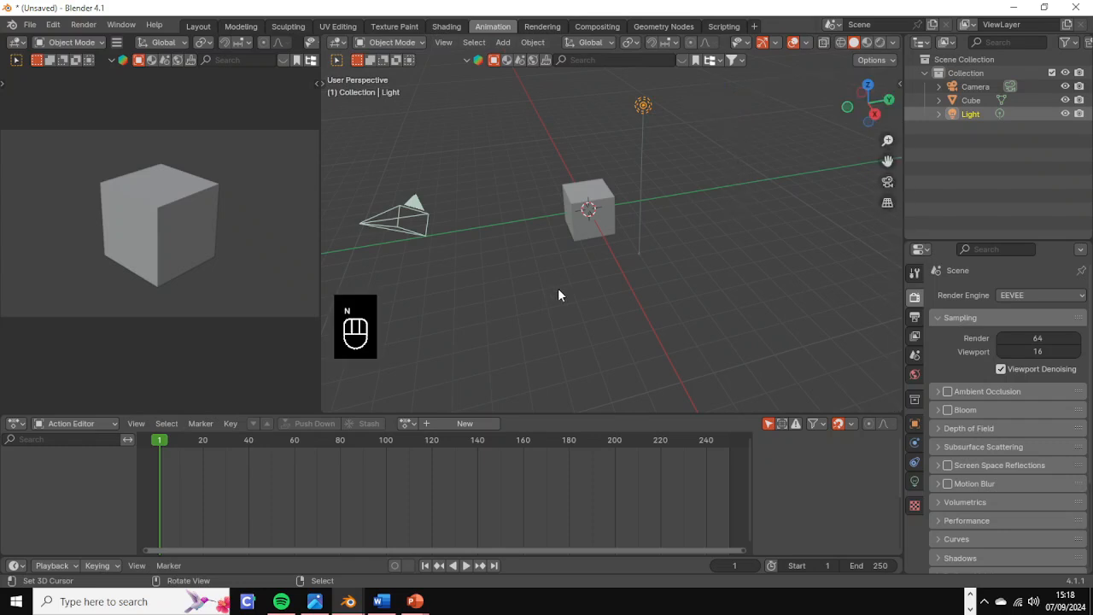
Step: Create a new action for the light, keeping the default name Action
left_click(491, 425)
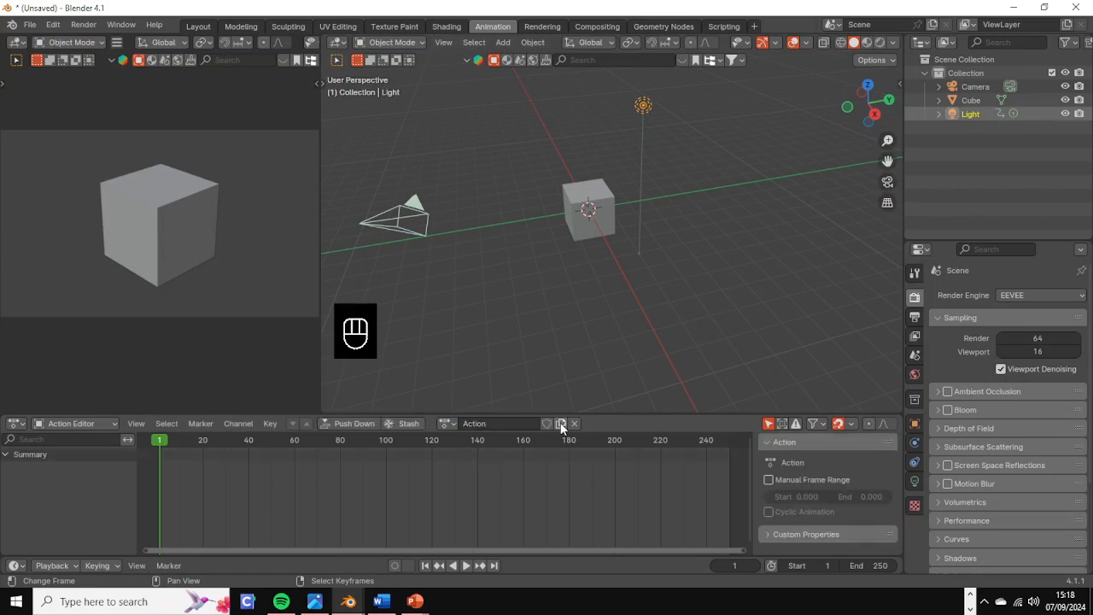
left_click(519, 423)
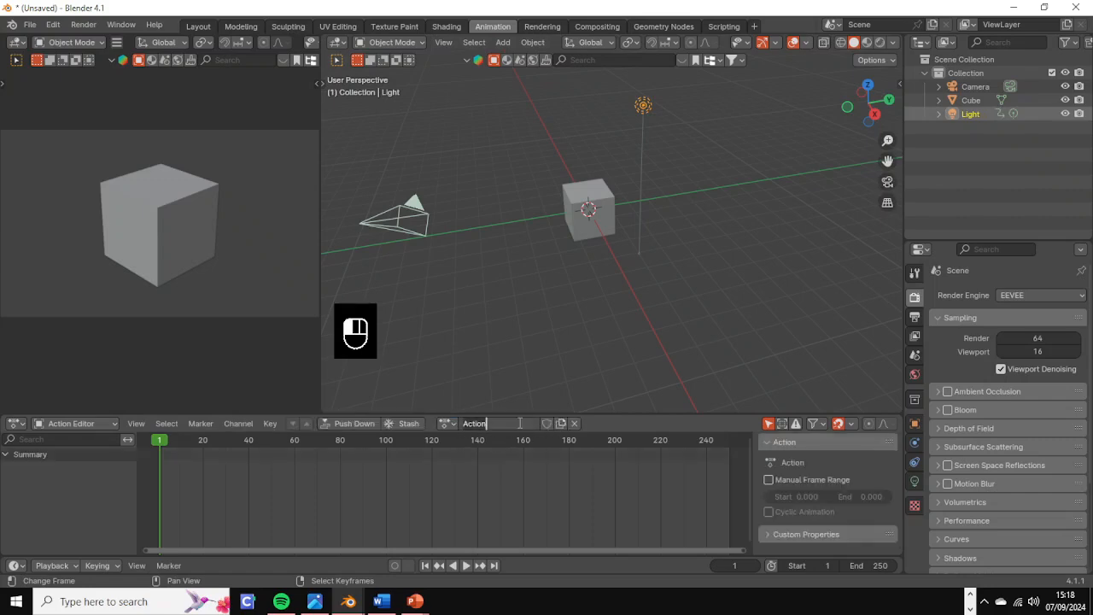
key("Return")
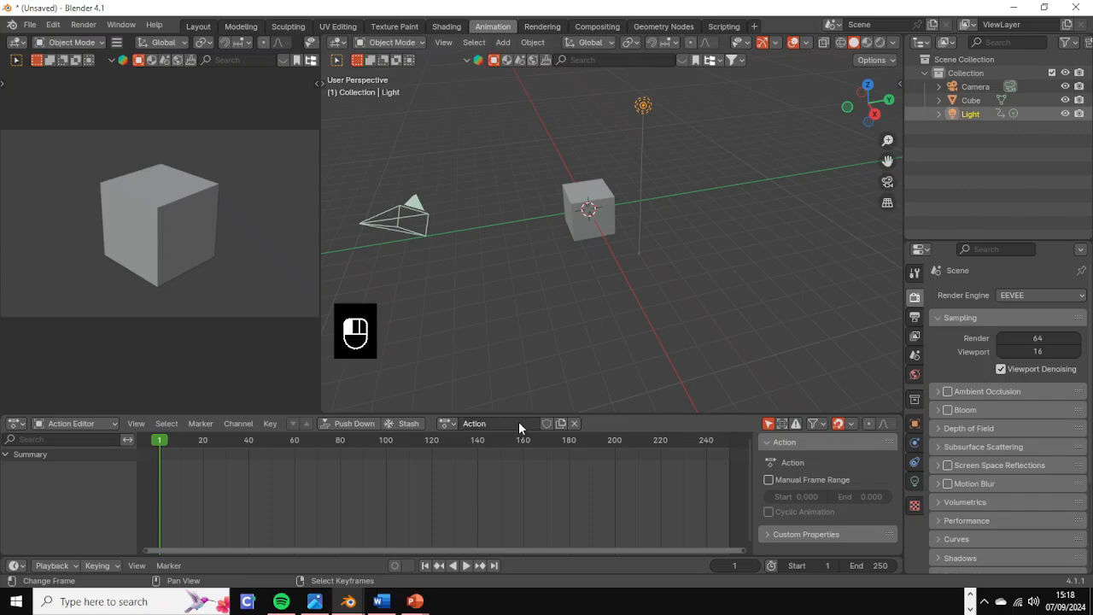
Step: Compare the action assignments of the cube and the light, and unlink the action from the light
left_click(598, 210)
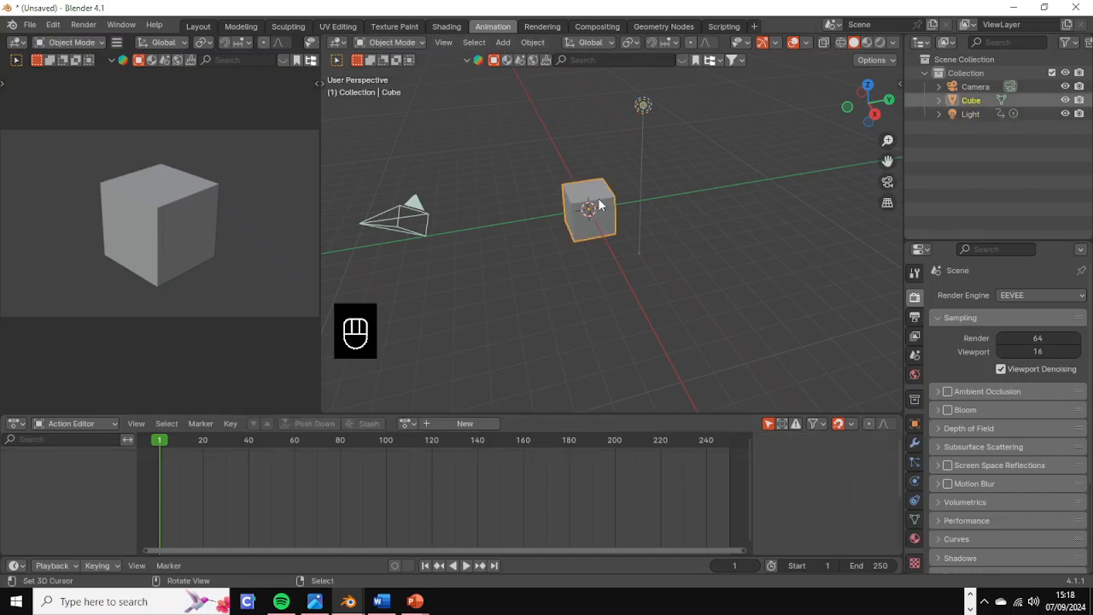
left_click(639, 108)
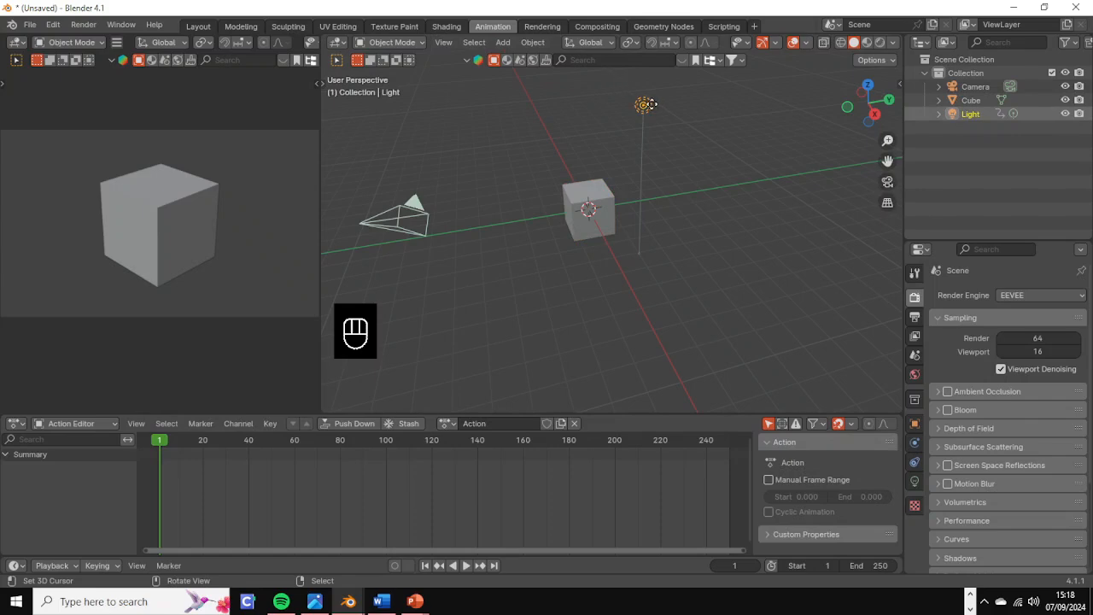
left_click(574, 423)
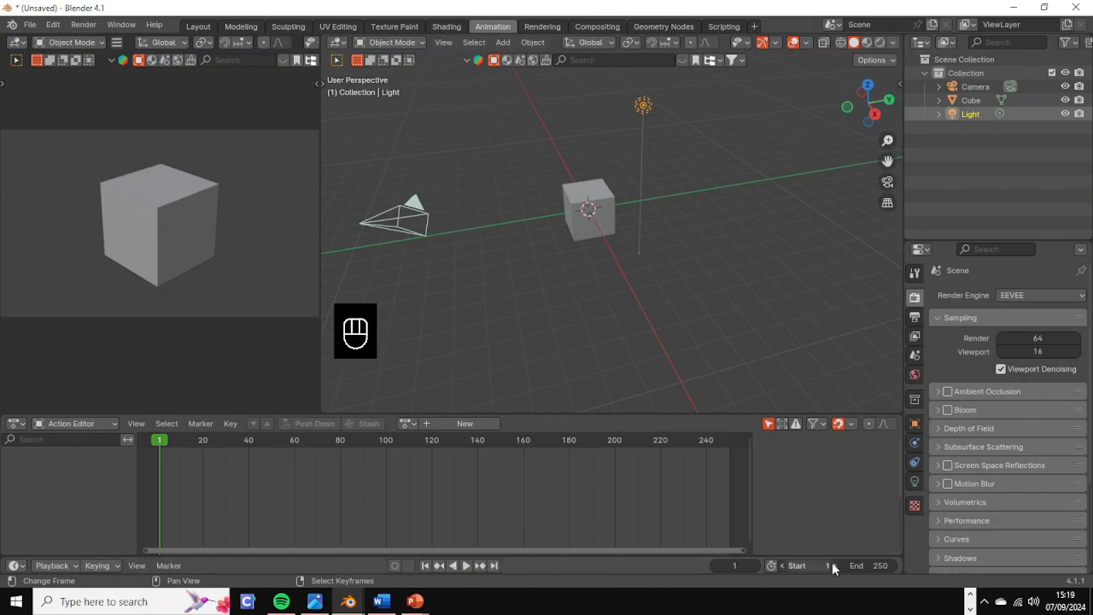
Step: Link the existing action named Action to the cube
left_click(581, 209)
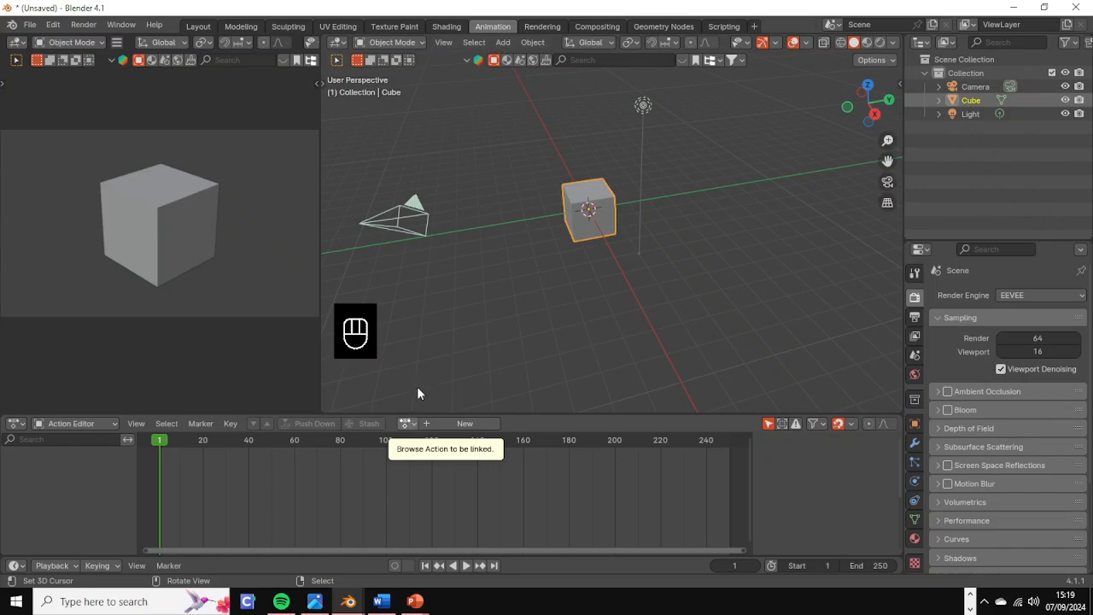
left_click(408, 424)
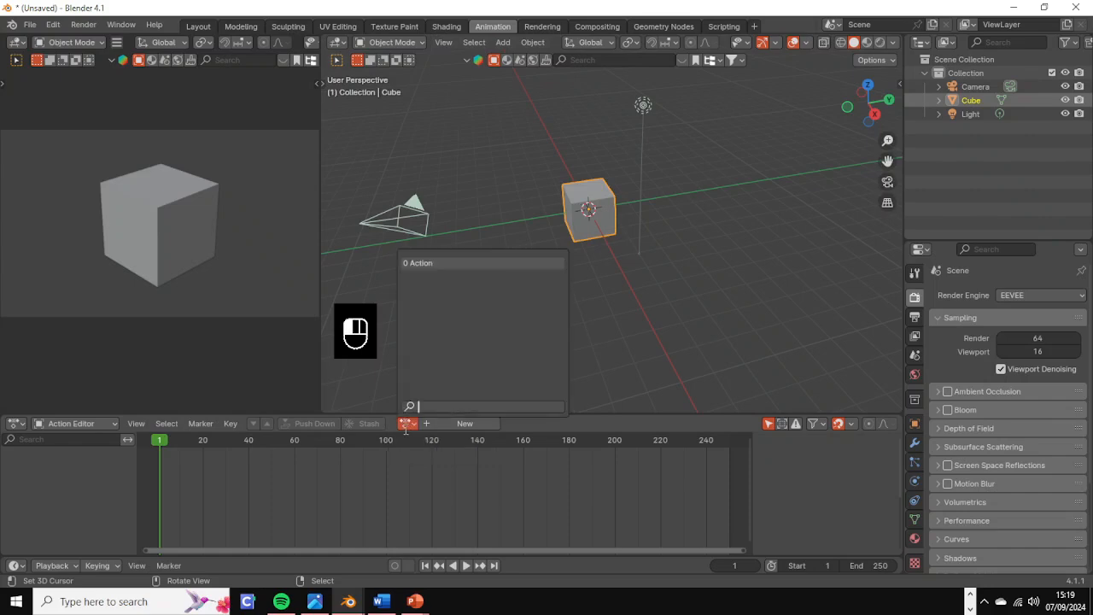
left_click(455, 265)
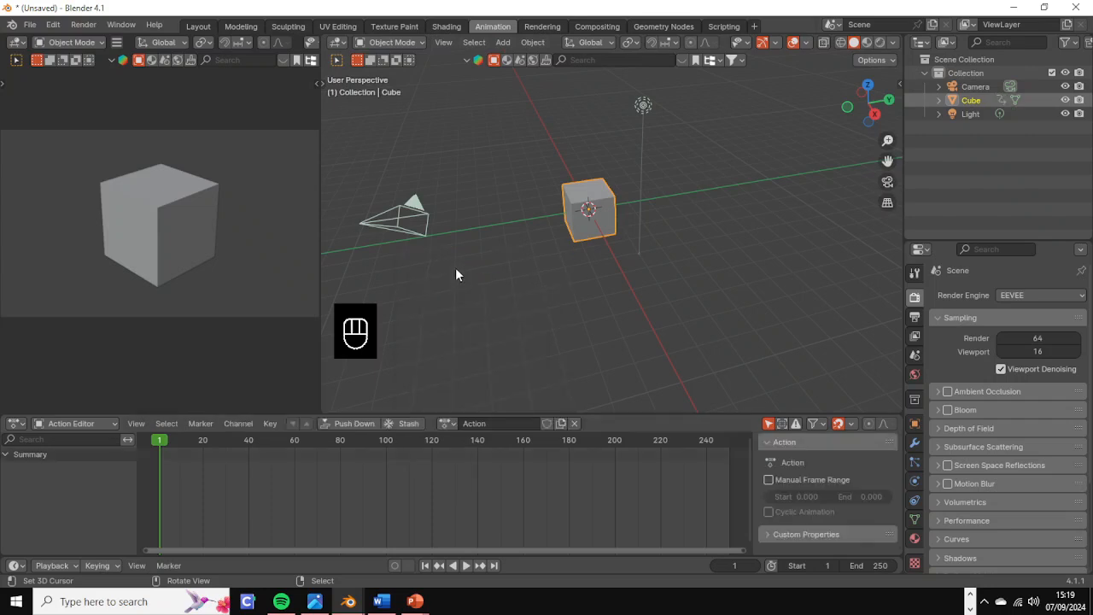
Step: Rename the cube's action to Kotak_Jalan-01
double_click(499, 427)
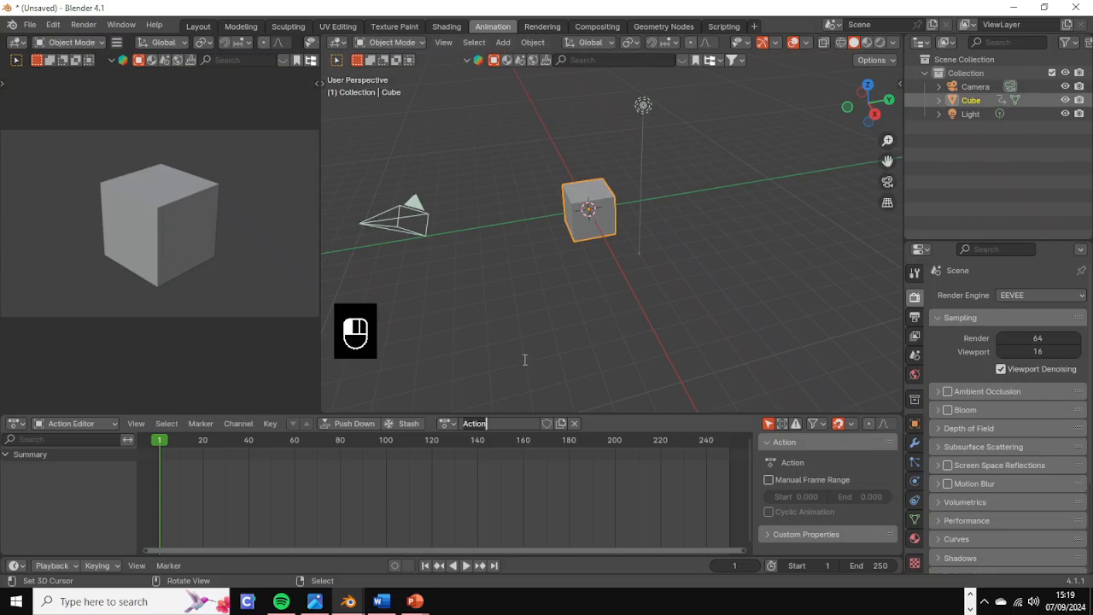
key("ctrl+BackSpace")
type("Kotak_Jalan-")
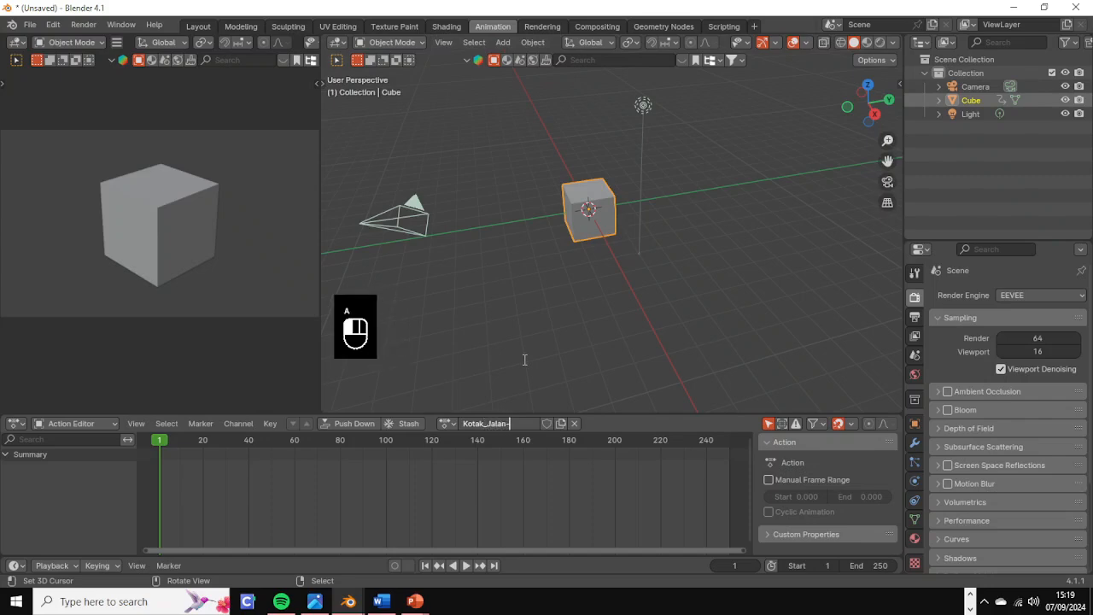
type("01")
key("Return")
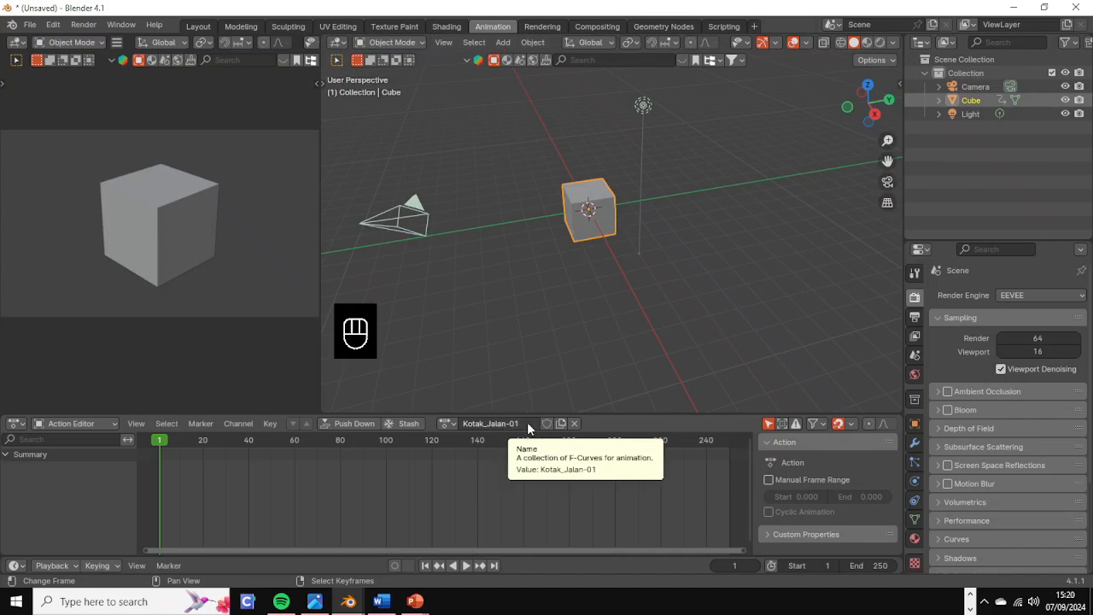
Step: Examine the object, movement and number parts of the action's name
left_click(472, 422)
left_click_drag(464, 423, 478, 424)
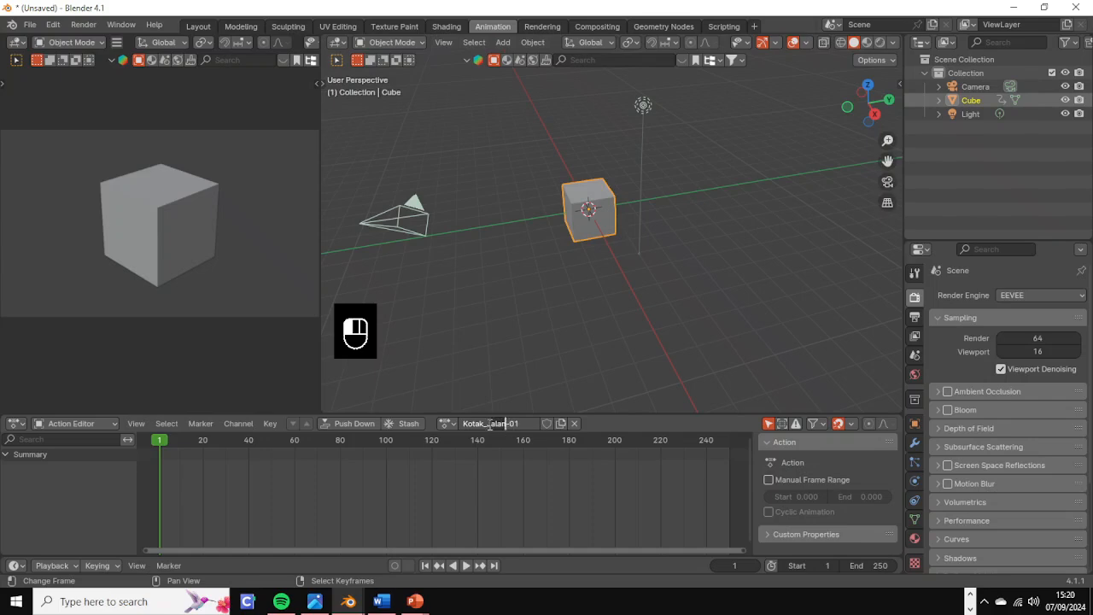
left_click(487, 424)
left_click_drag(510, 424, 543, 430)
key("Left")
key("Left")
key("Left")
left_click(529, 469)
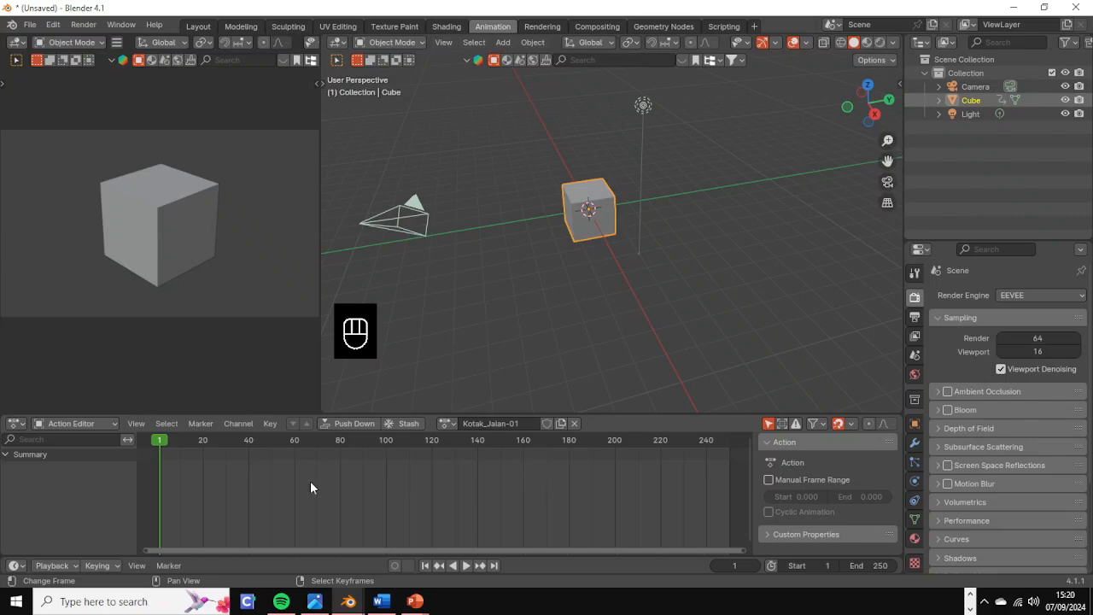
Step: Set the active keying set to Location, Rotation & Scale
left_click(108, 566)
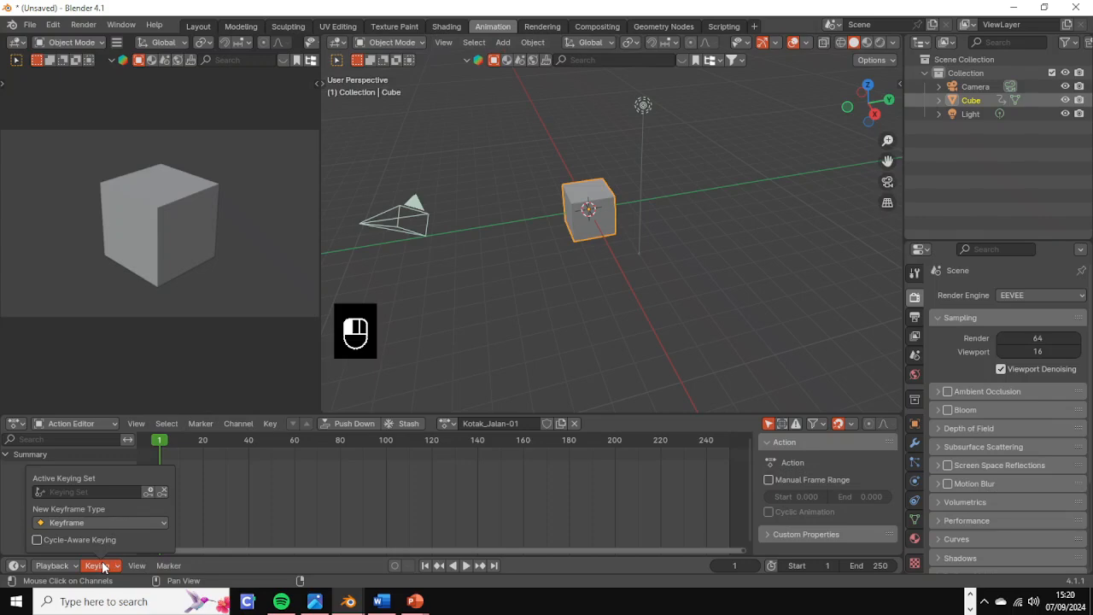
left_click(96, 492)
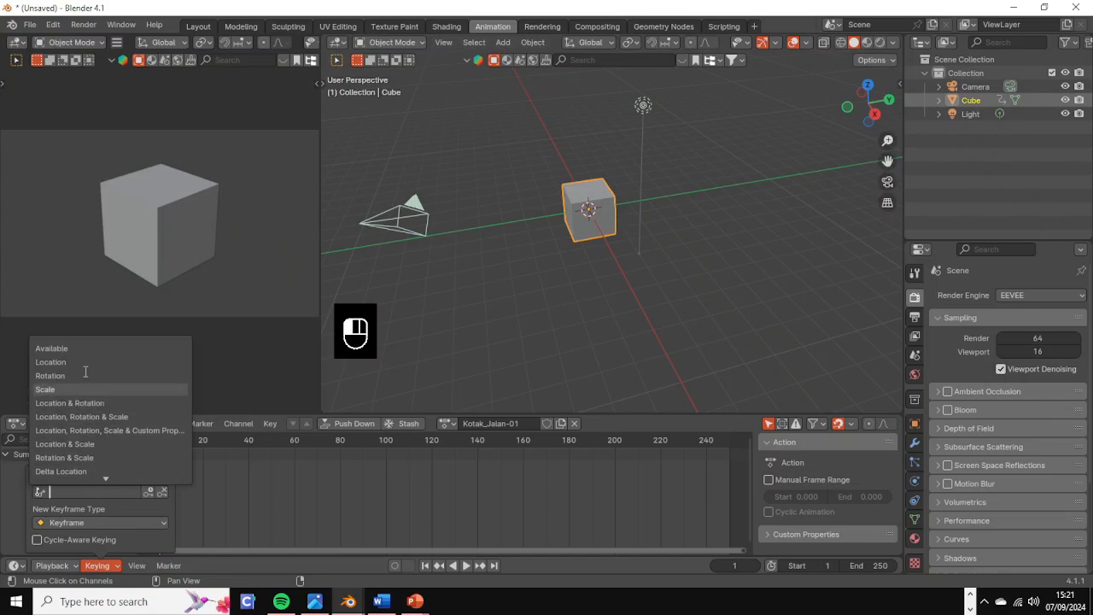
scroll(126, 410, "down", 10)
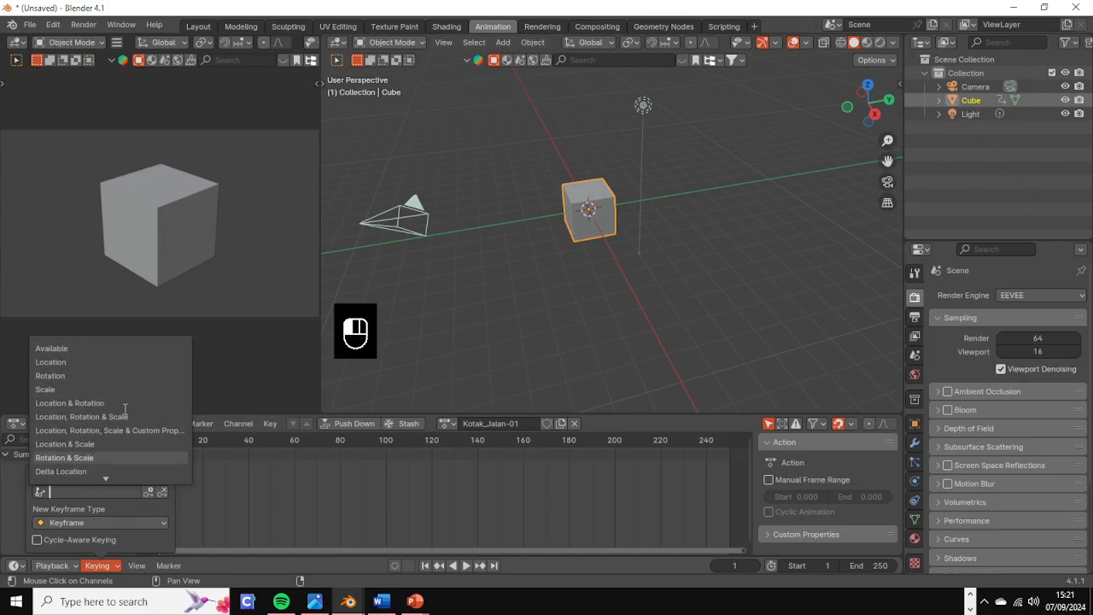
scroll(125, 410, "down", 9)
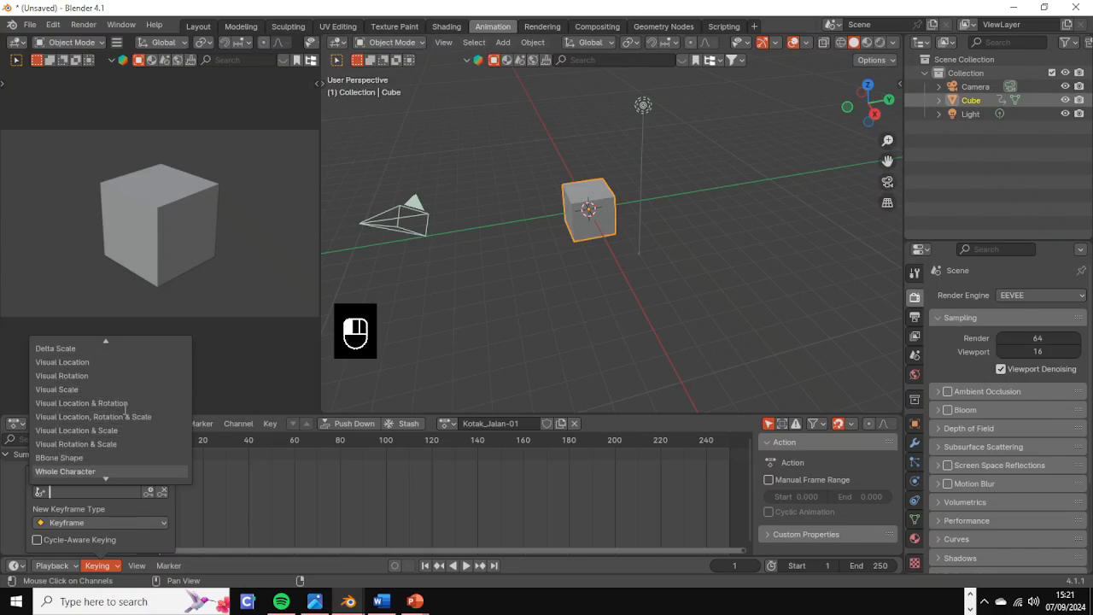
scroll(125, 407, "up", 15)
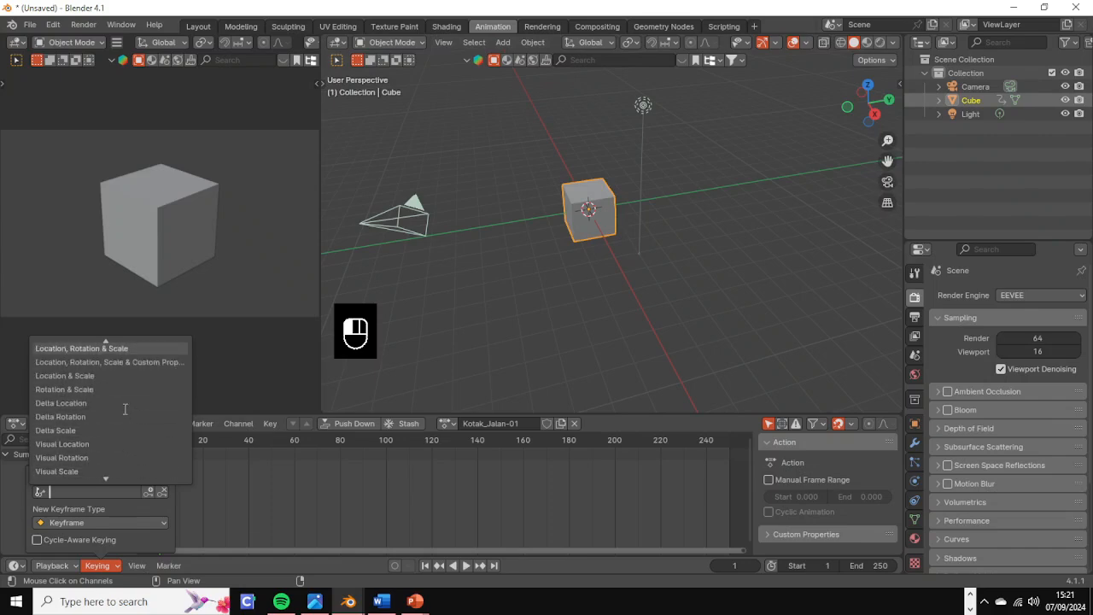
scroll(126, 410, "up", 5)
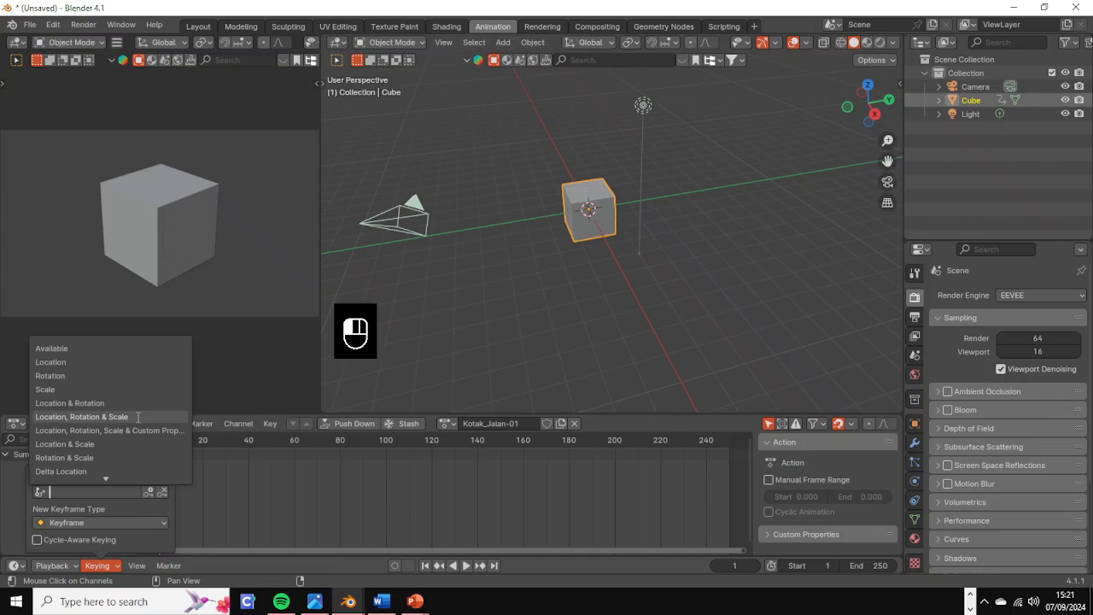
left_click(137, 416)
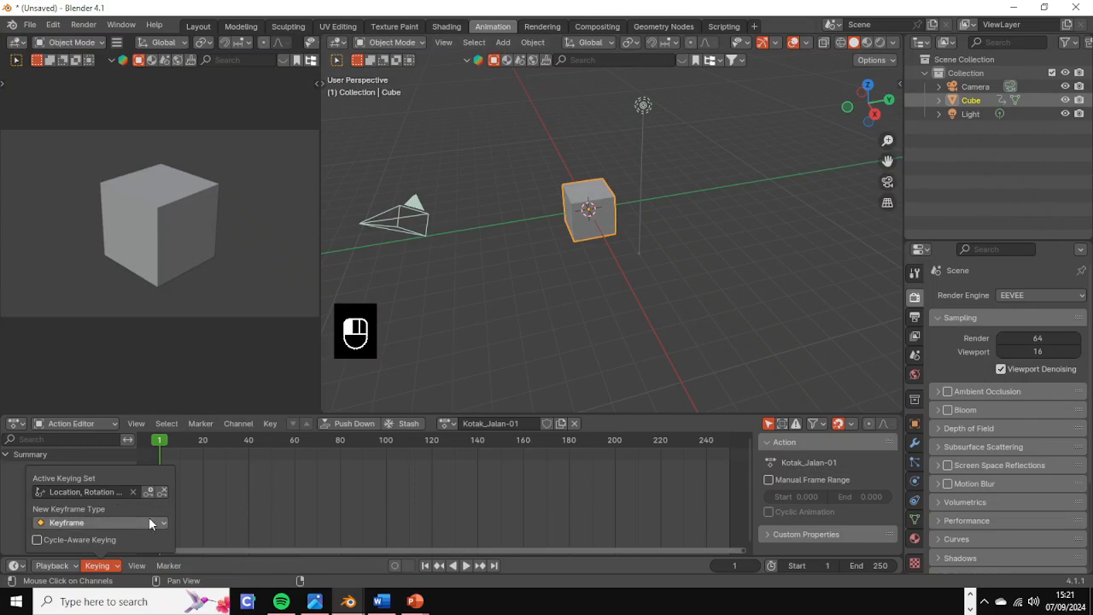
Step: Try moving the cube with auto keying switched off, and undo the move
left_click(396, 567)
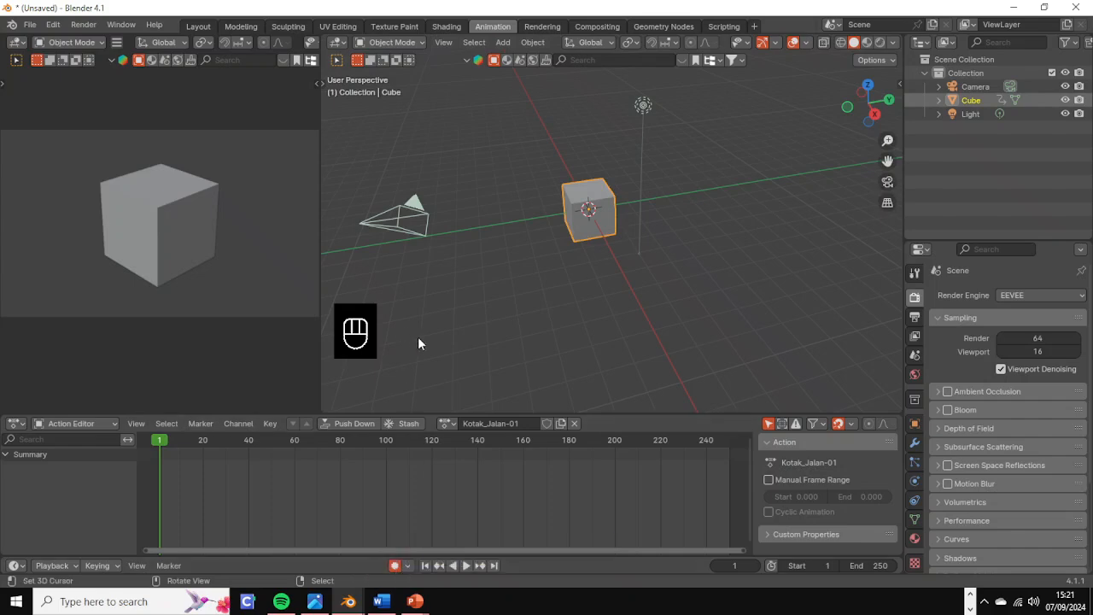
left_click(393, 567)
key("g")
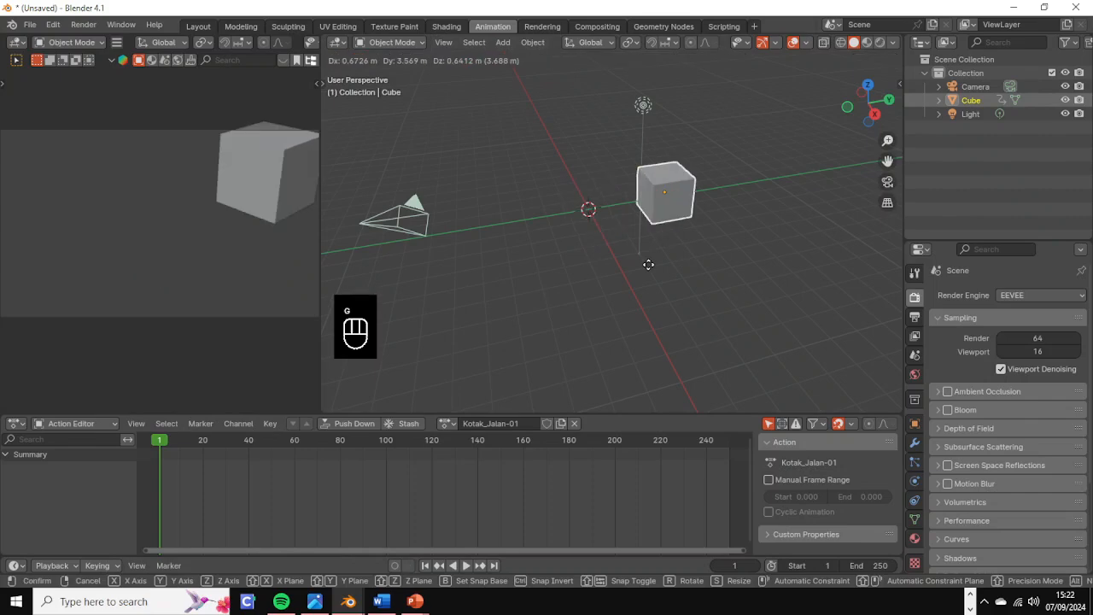
right_click(648, 264)
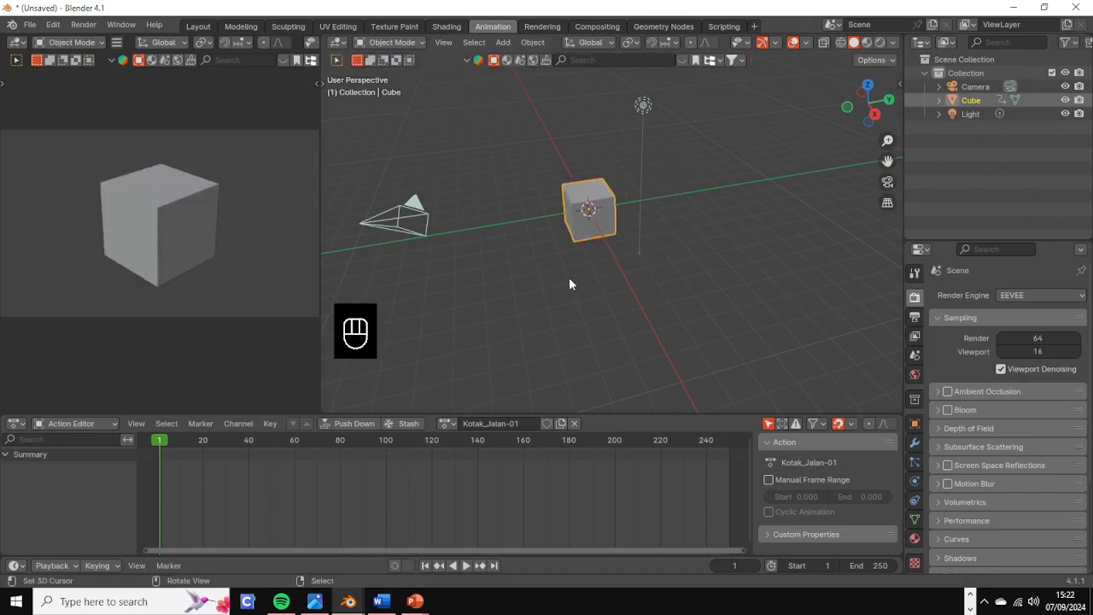
key("g")
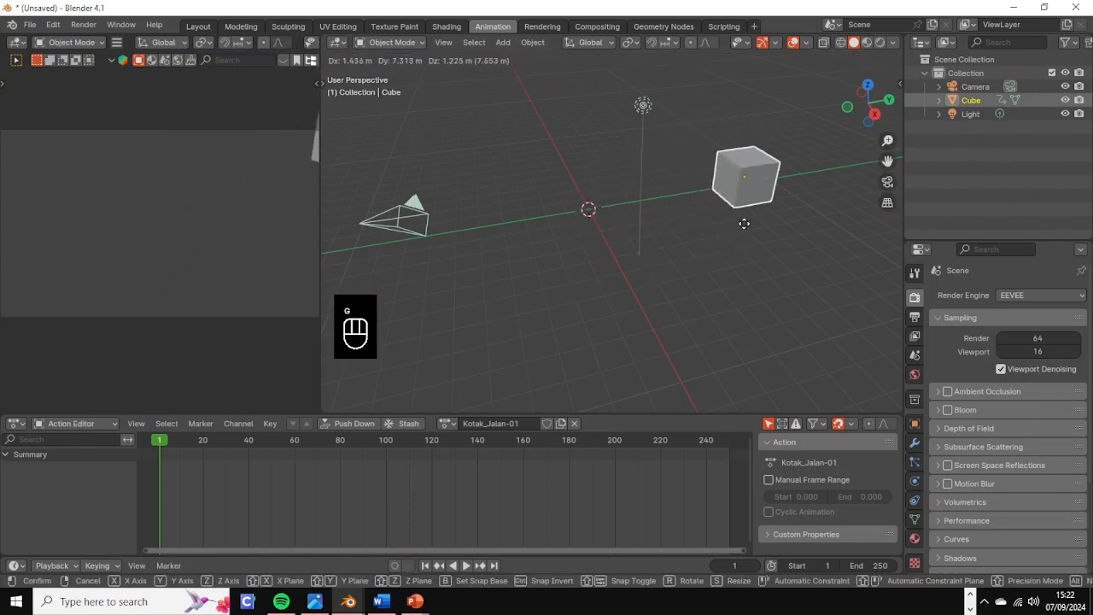
left_click(732, 216)
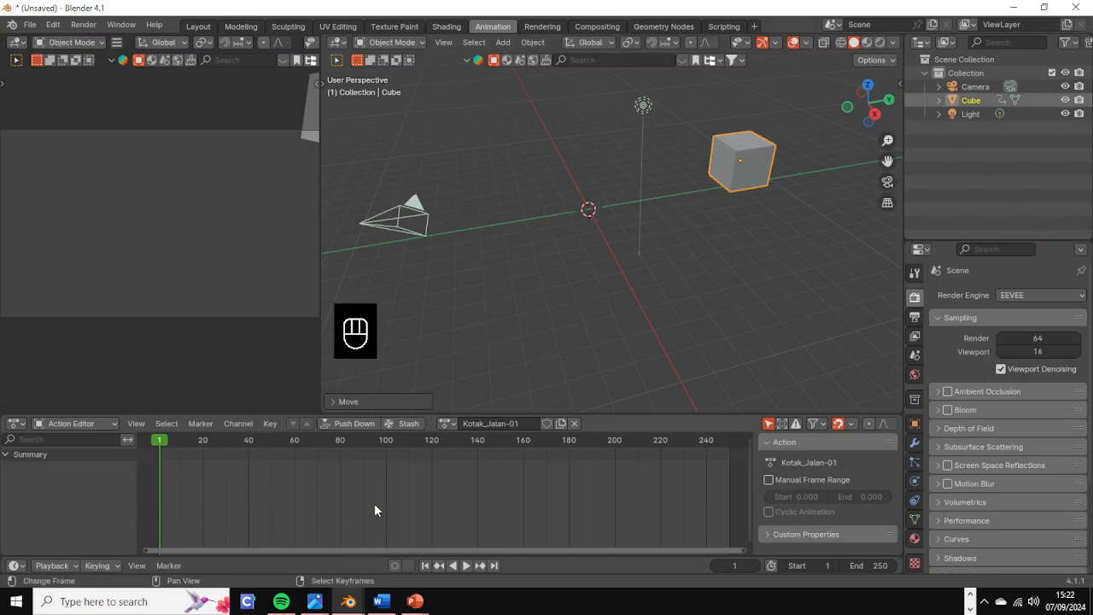
key("ctrl+z")
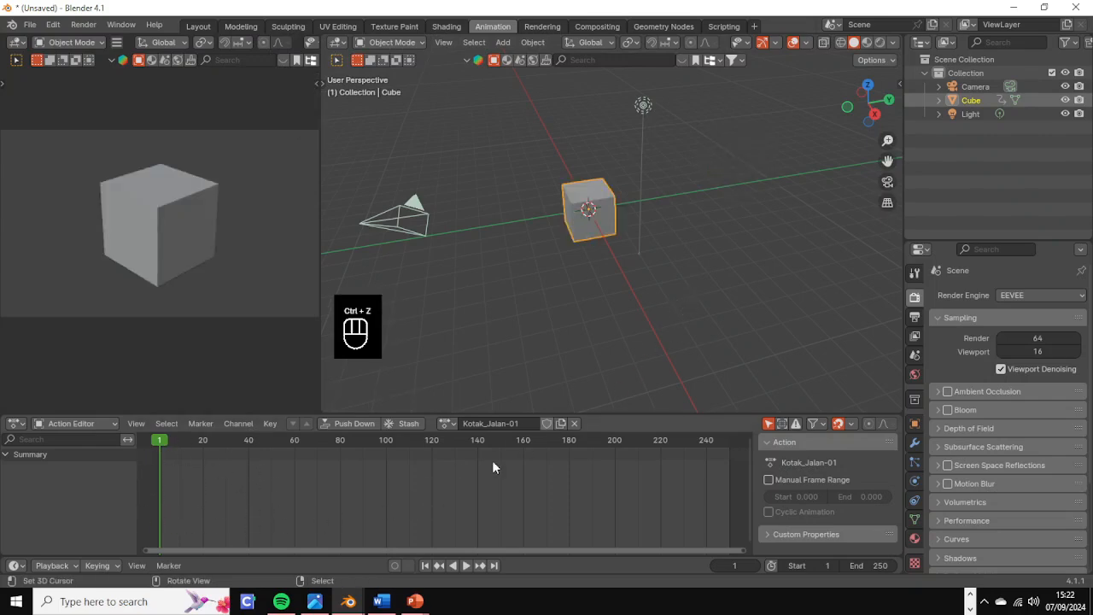
Step: Switch on auto keying and record a keyframe of the cube at its original position on frame 1
left_click(396, 566)
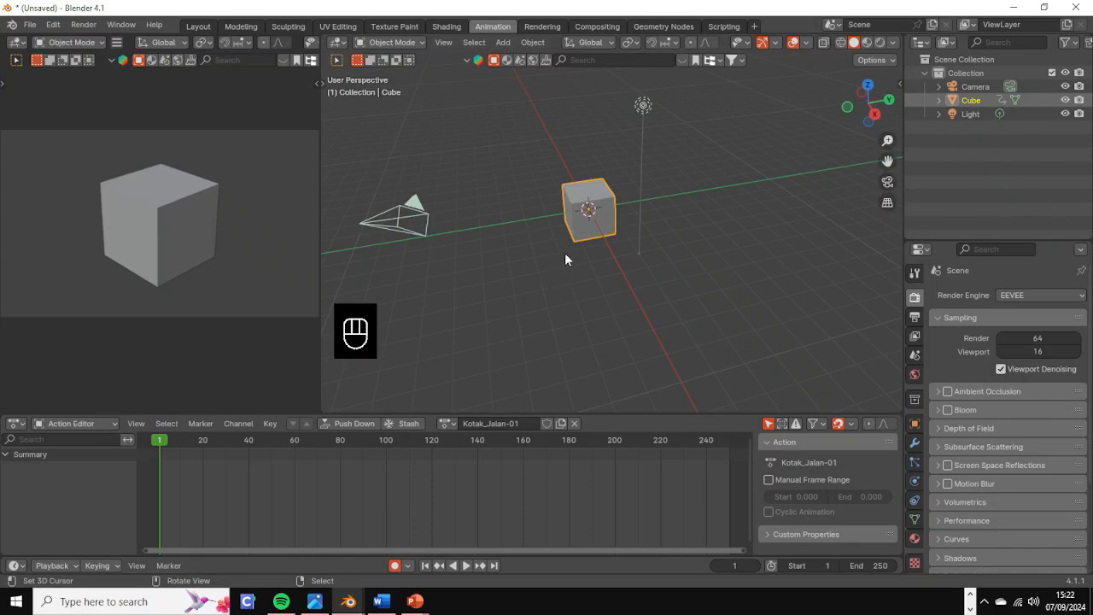
key("g")
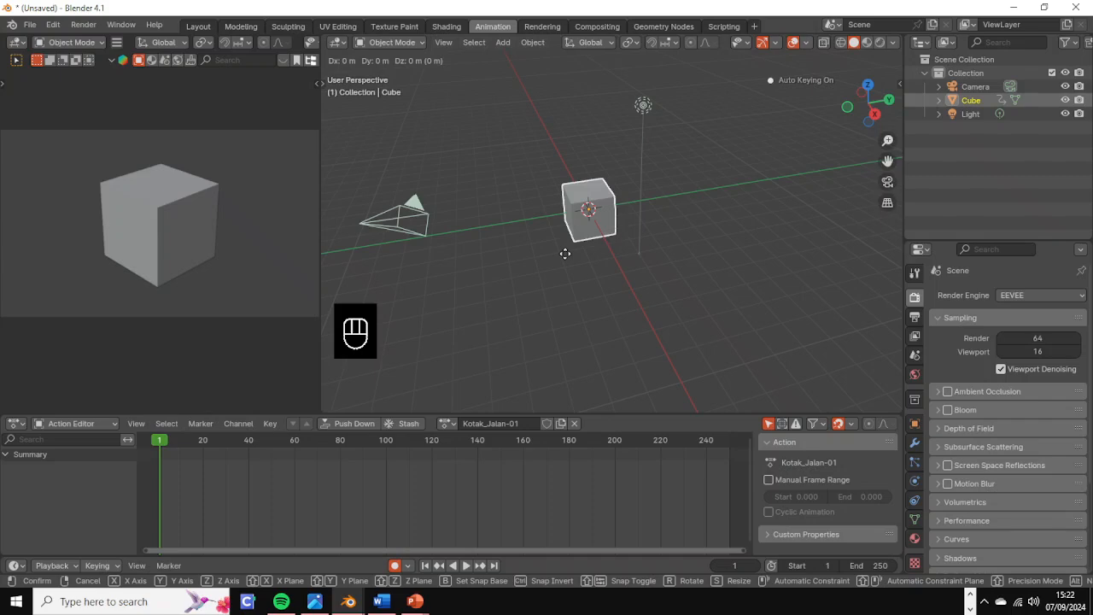
left_click(564, 253)
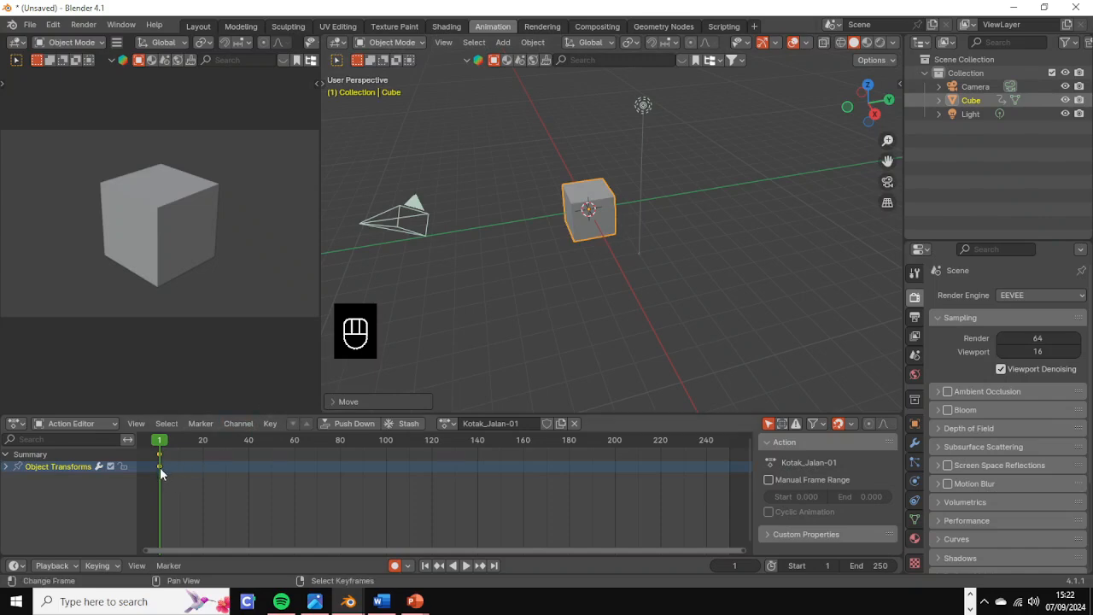
Step: Go to frame 60 and auto-key the cube moved about 8.15 m along the global X axis
scroll(167, 473, "up", 2)
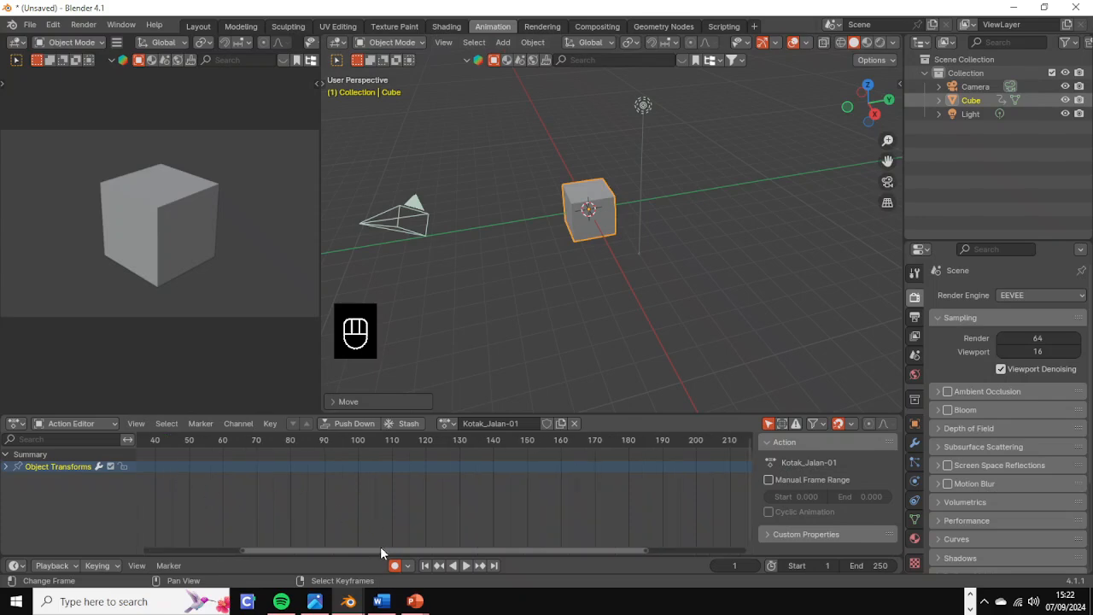
left_click_drag(380, 551, 282, 550)
key("space")
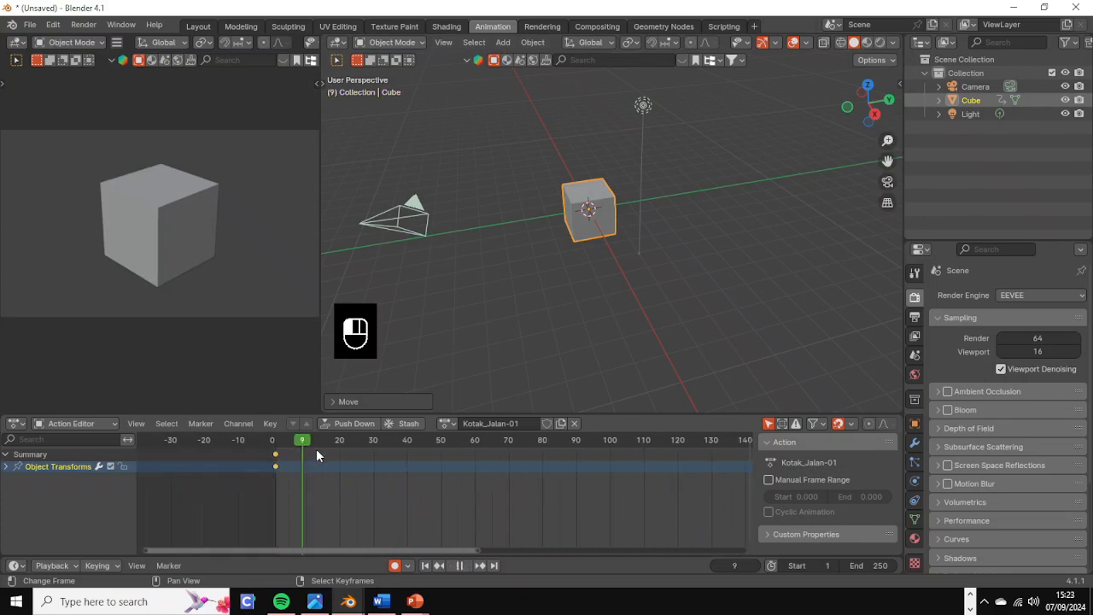
key("space")
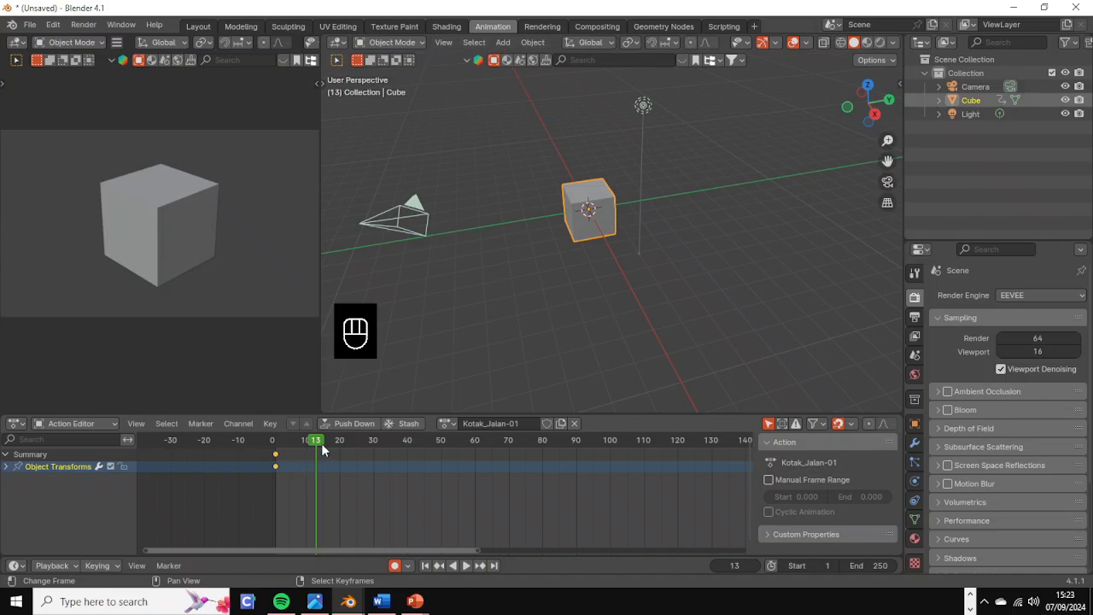
left_click_drag(334, 442, 448, 496)
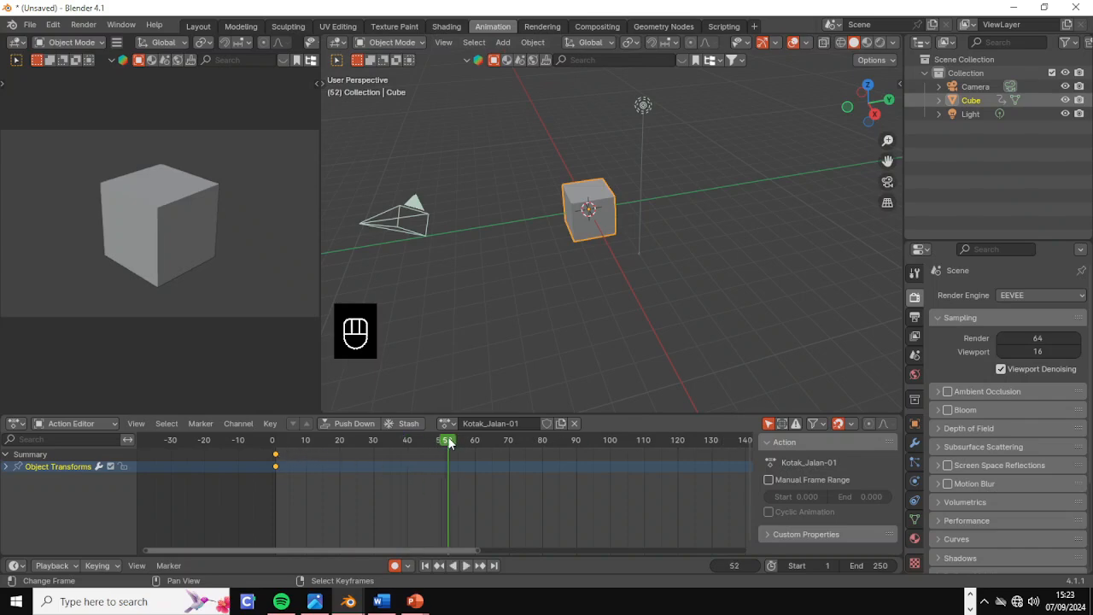
left_click_drag(450, 441, 475, 496)
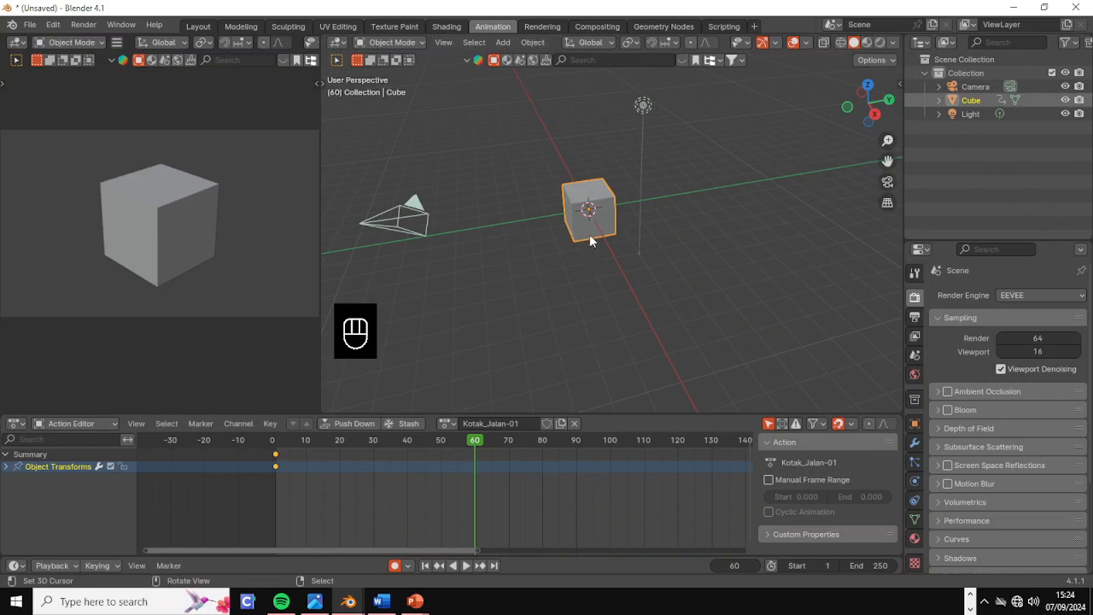
key("g")
key("x")
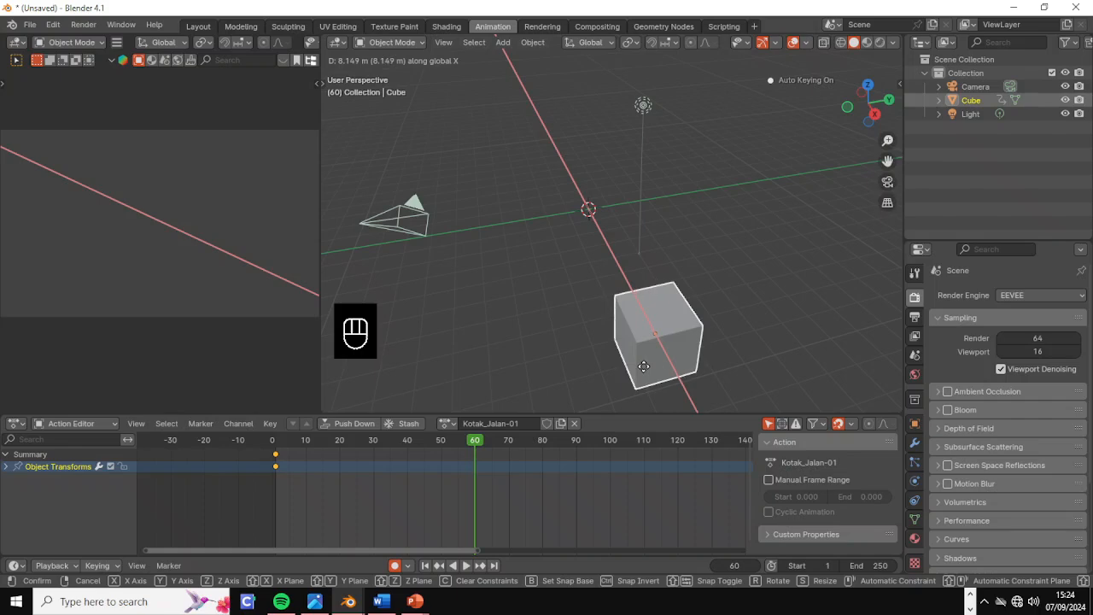
left_click(644, 366)
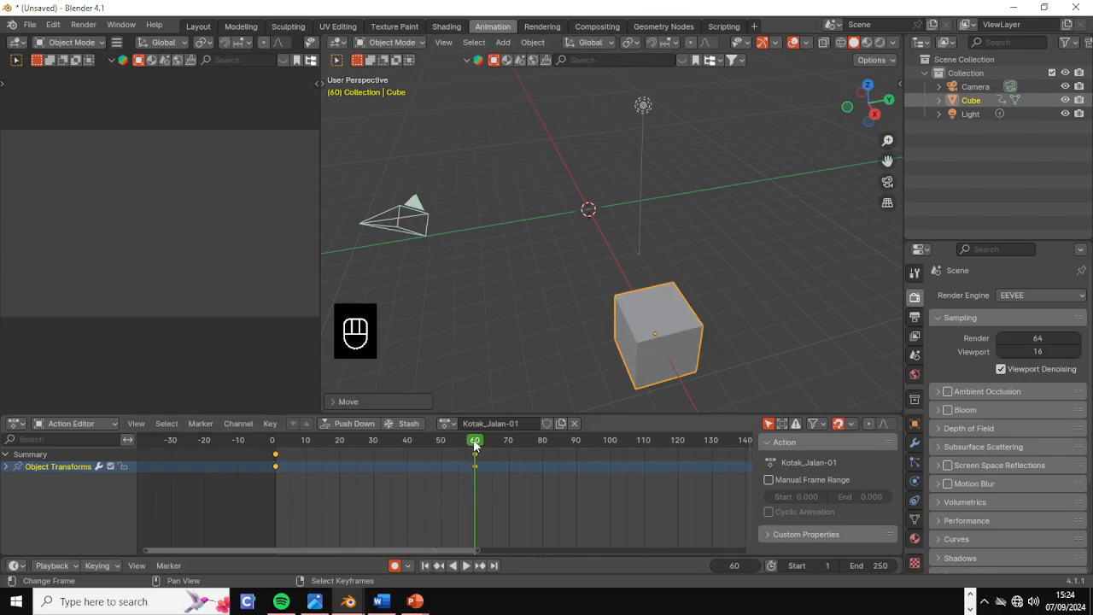
Step: Play the cube's animation from the start, and also play it in reverse, to review the movement
left_click_drag(475, 444, 276, 480)
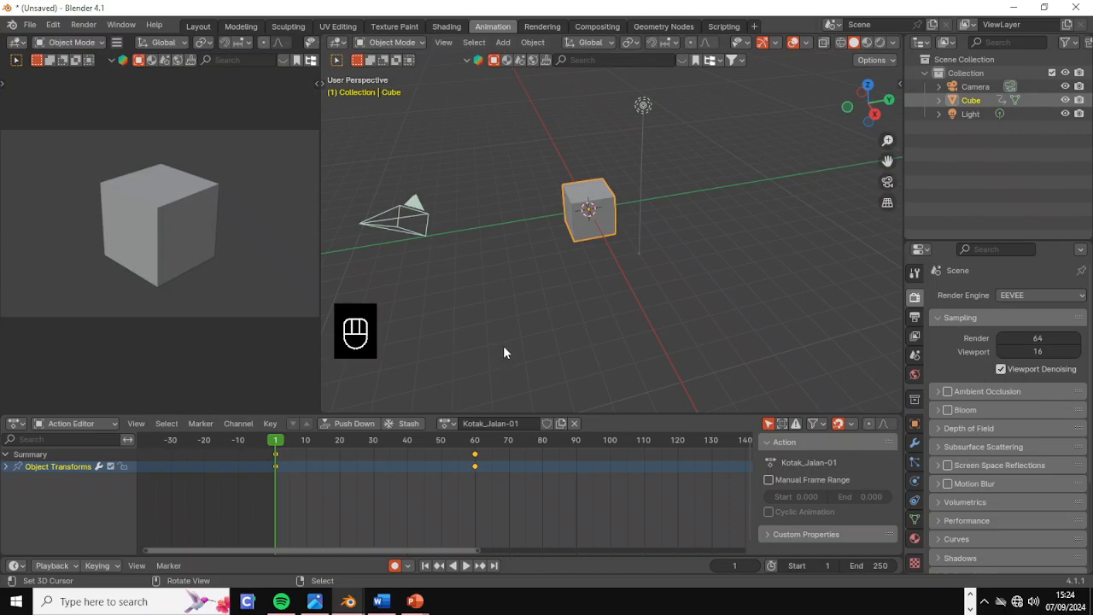
key("alt+a")
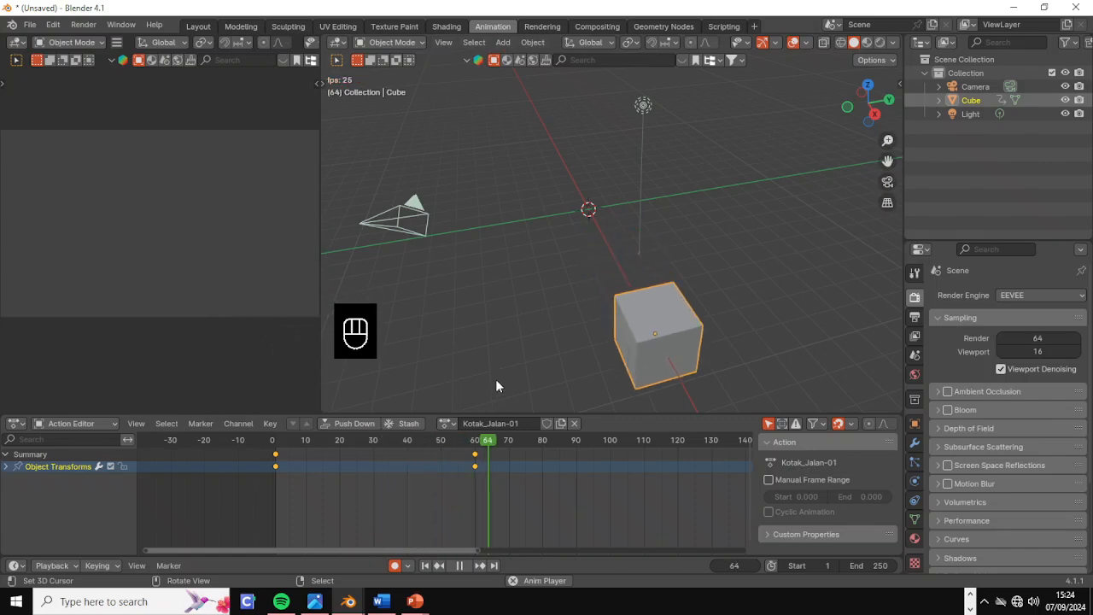
key("alt+a")
left_click(267, 480)
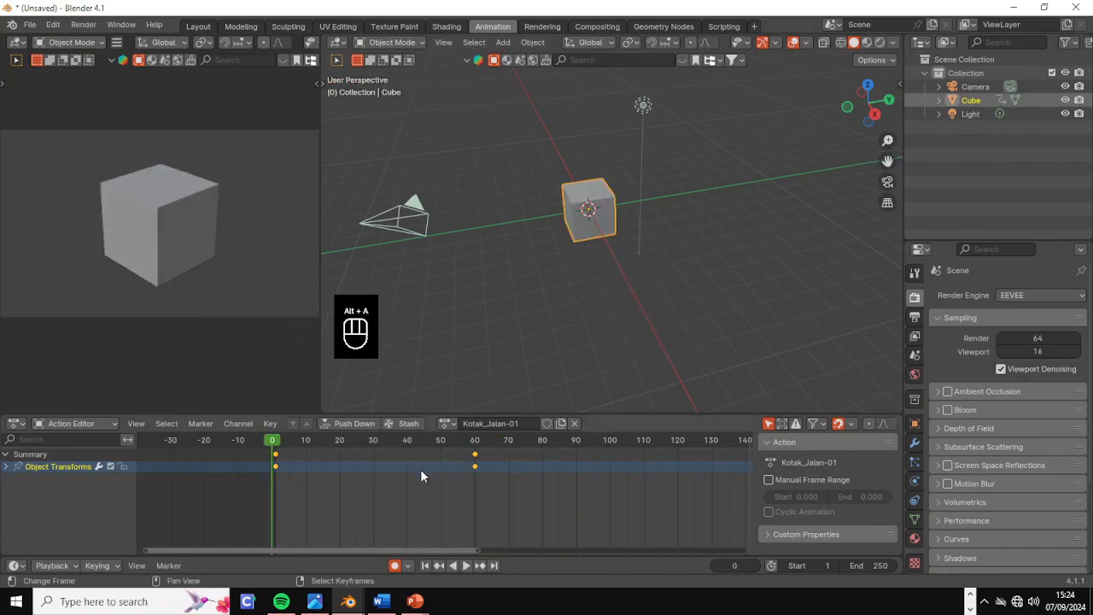
left_click(468, 566)
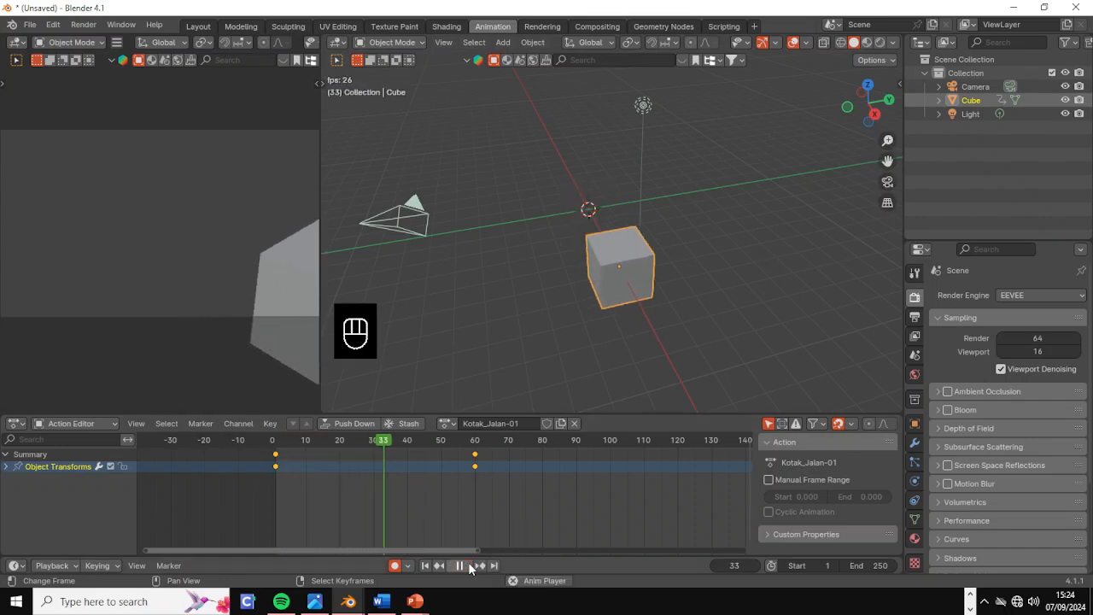
left_click(462, 568)
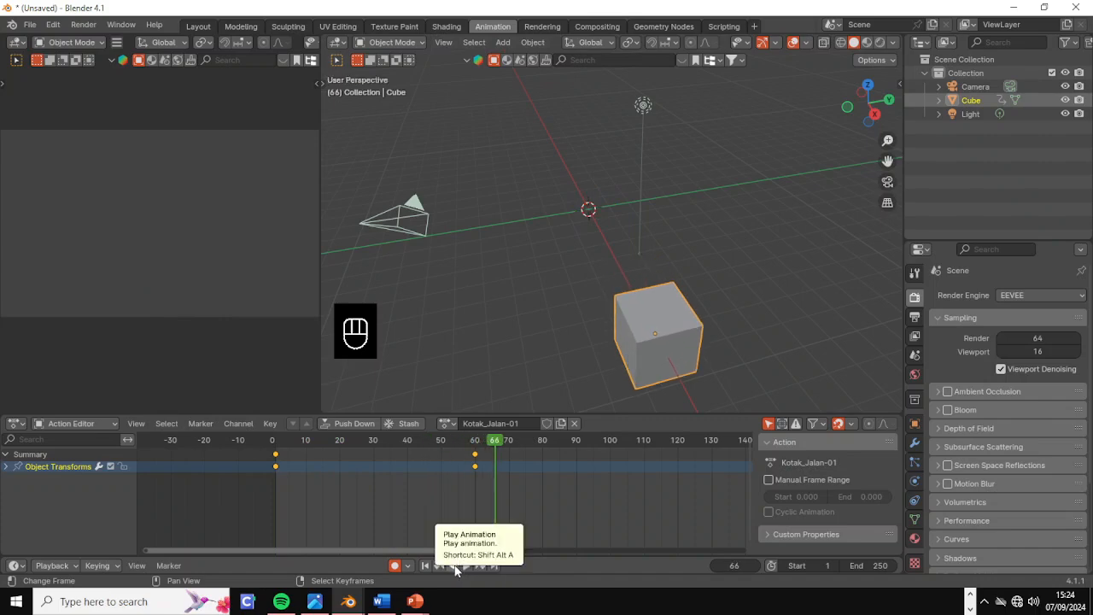
left_click(456, 570)
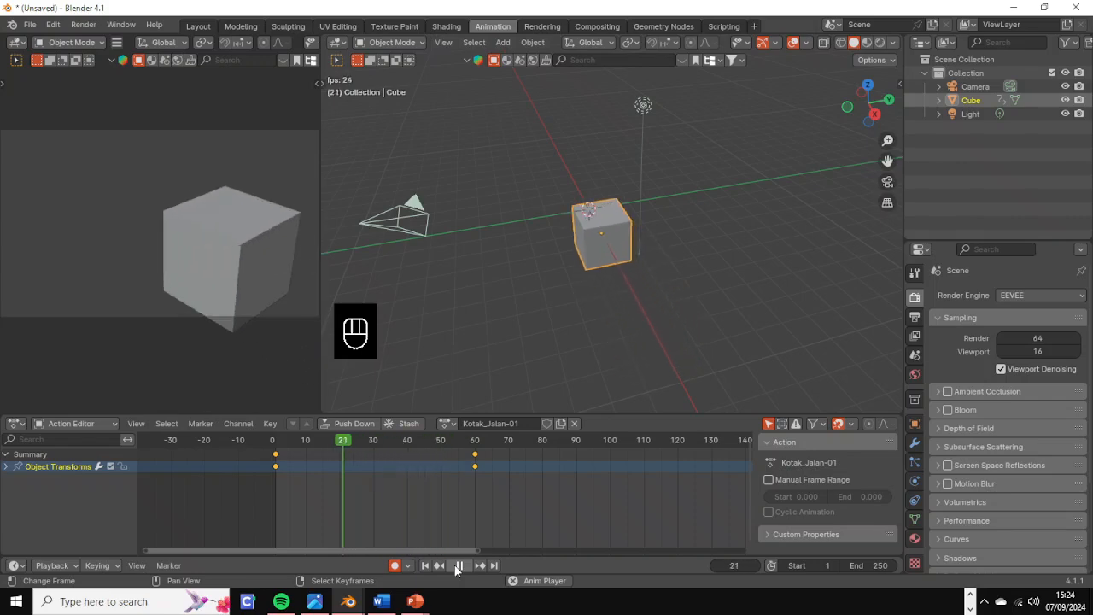
left_click(458, 567)
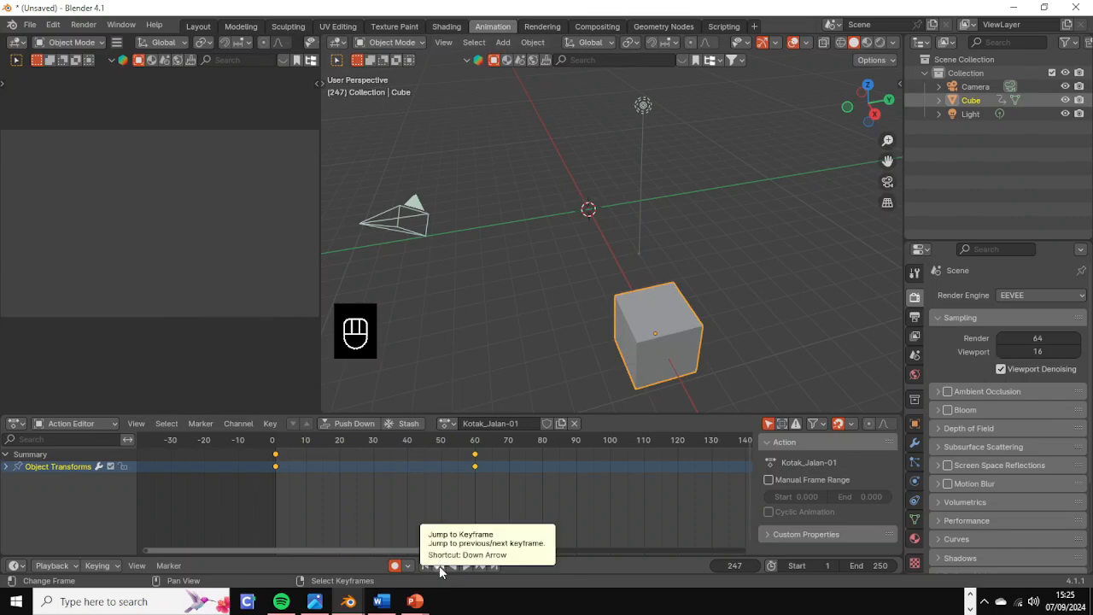
Step: Return to frame 1 by stepping back through the cube's keyframes, and examine the timeline up to its end frame
left_click(439, 566)
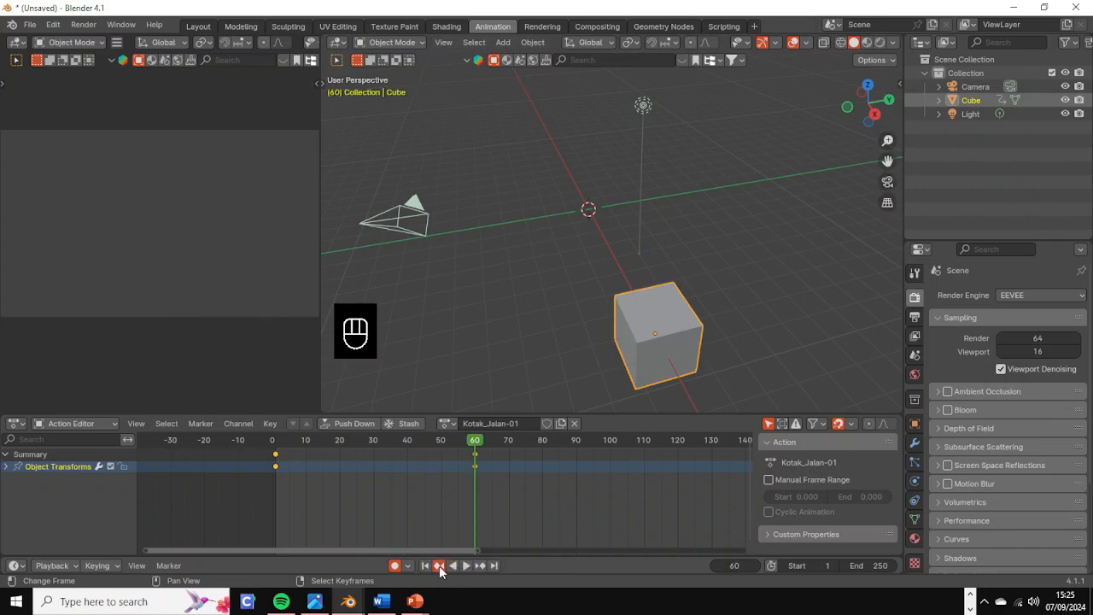
left_click(439, 565)
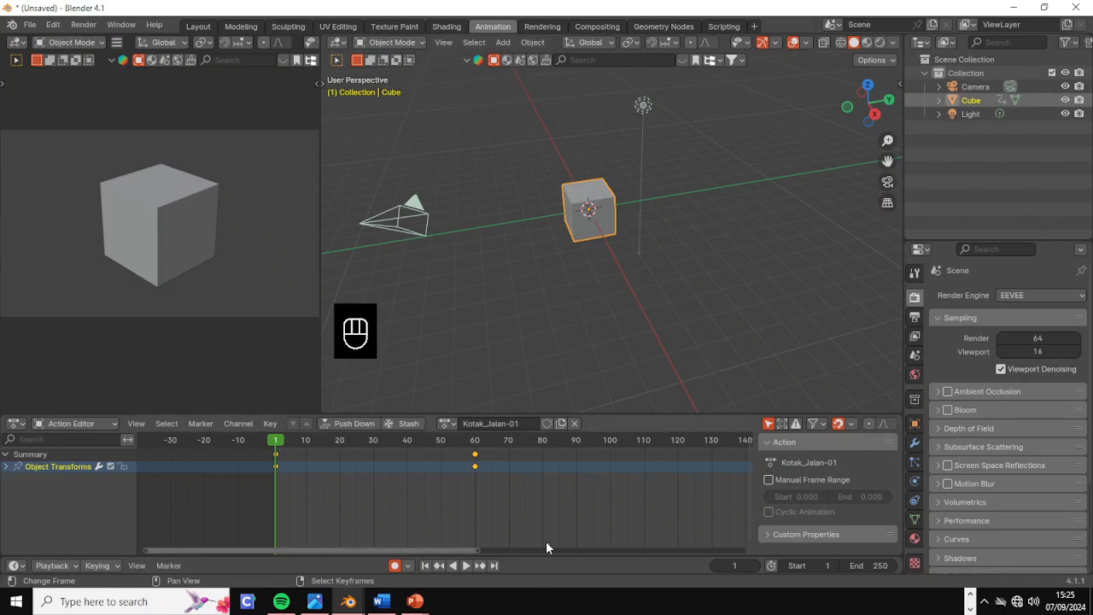
scroll(572, 507, "down", 1)
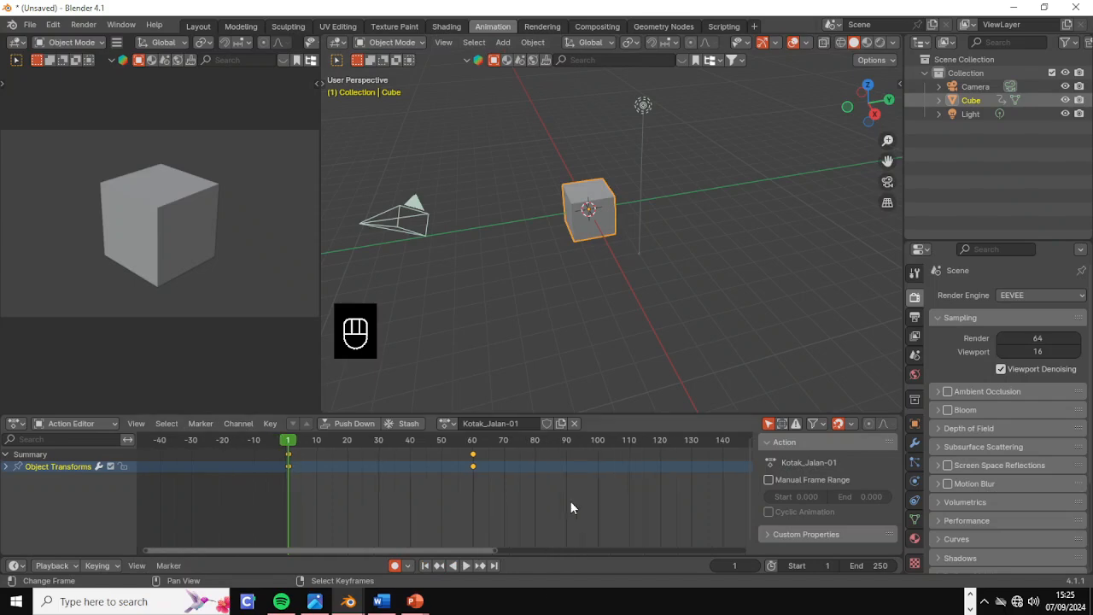
scroll(572, 503, "down", 3)
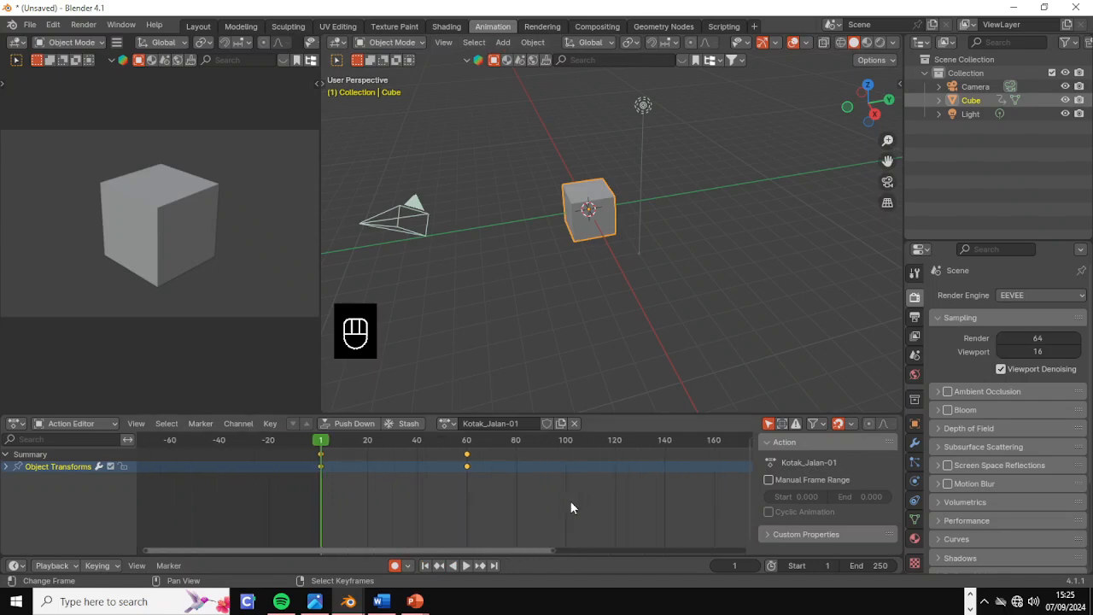
middle_click_drag(572, 504, 488, 510)
scroll(548, 492, "down", 7)
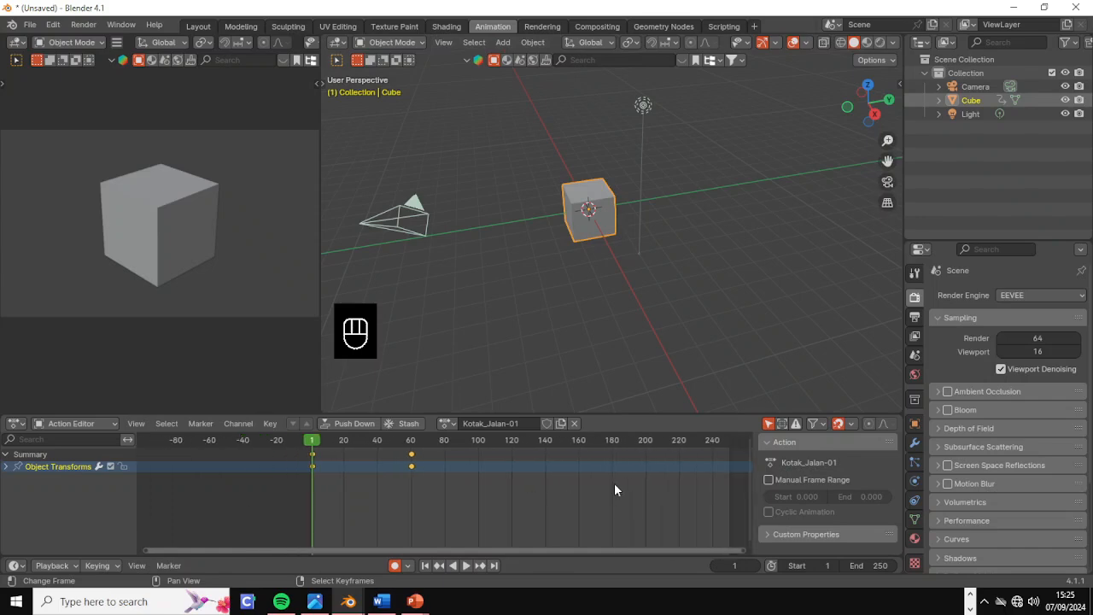
middle_click_drag(624, 487, 605, 488)
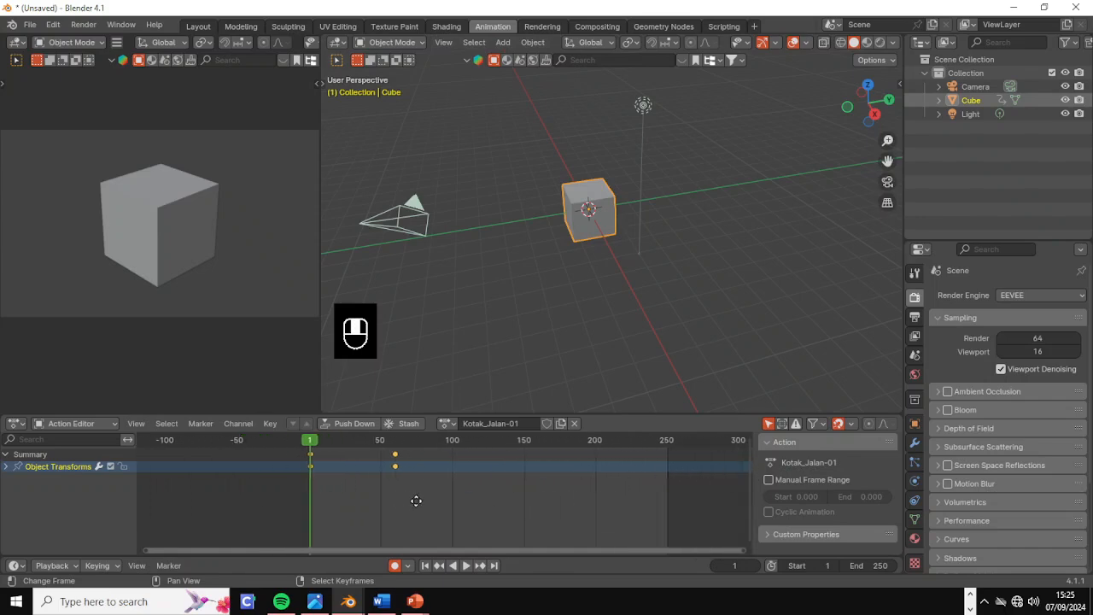
middle_click_drag(418, 501, 373, 510)
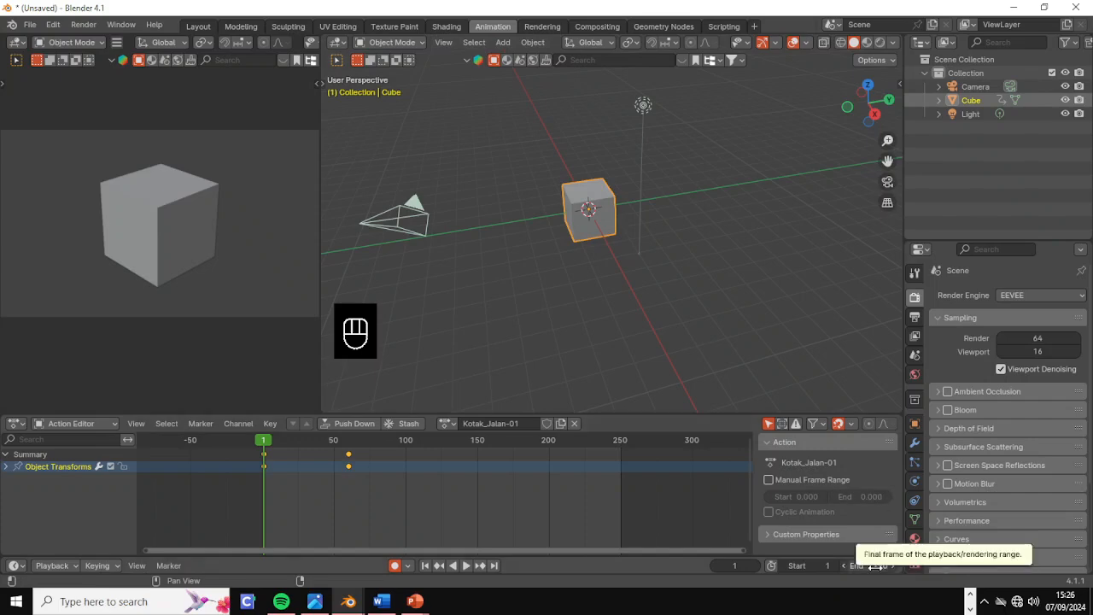
Step: Try extending the animation's end frame to 289 and to 346, undoing each change
mouse_move(873, 566)
left_mouse_down()
mouse_move(940, 565)
mouse_move(905, 565)
left_mouse_up()
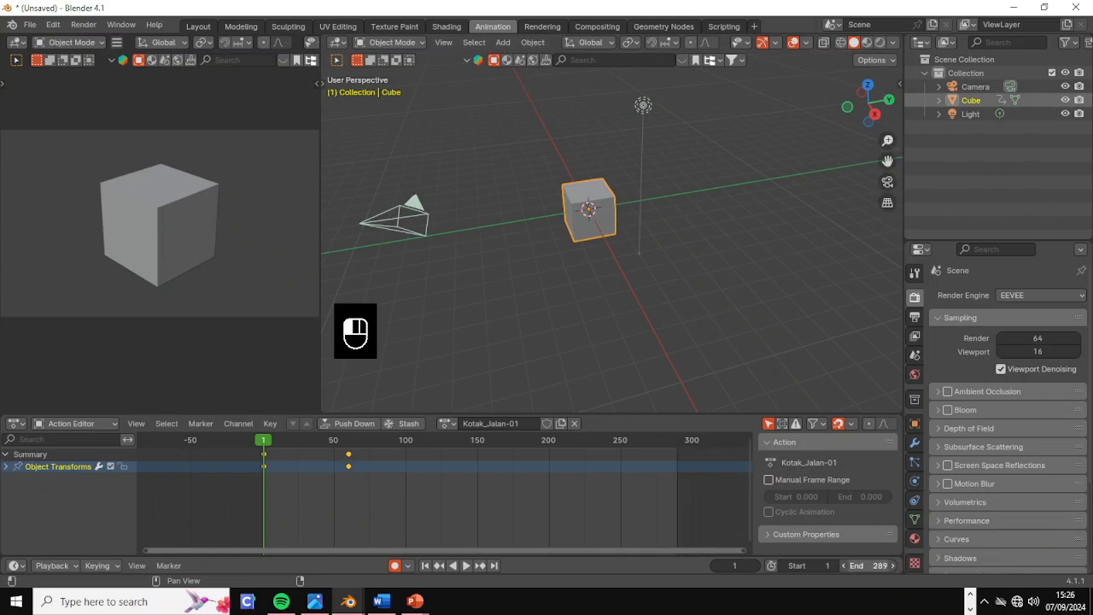
key("ctrl+z")
left_click(873, 566)
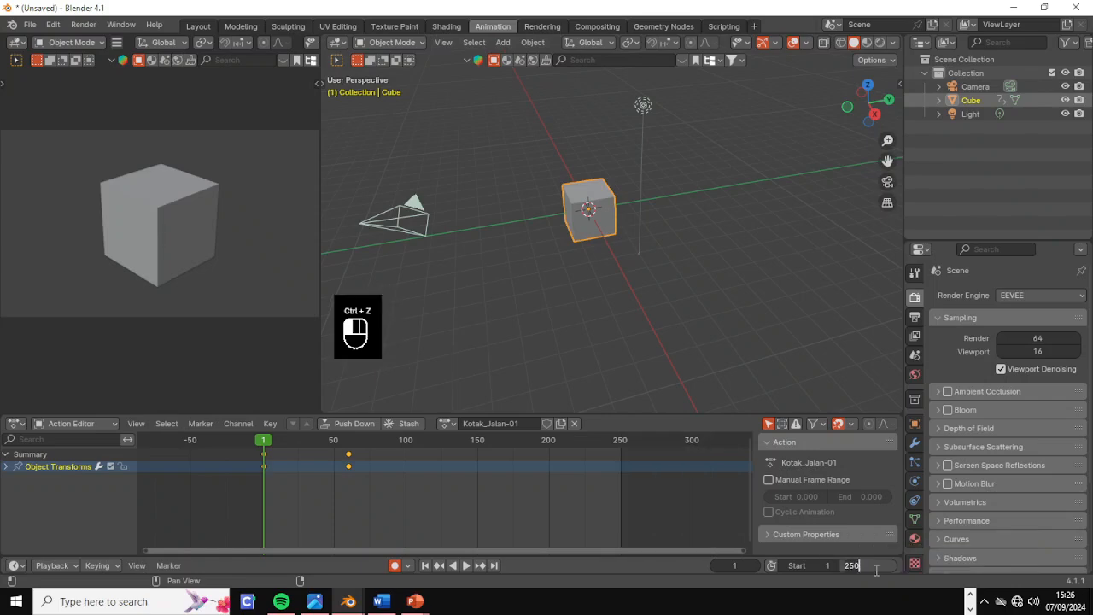
type("346")
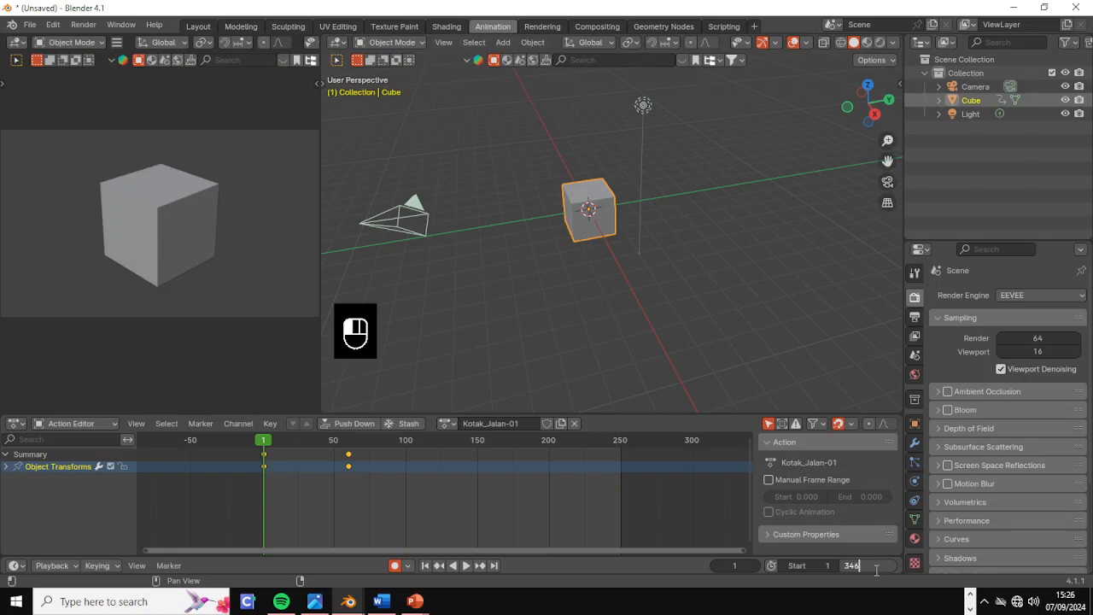
key("Return")
scroll(666, 515, "down", 3)
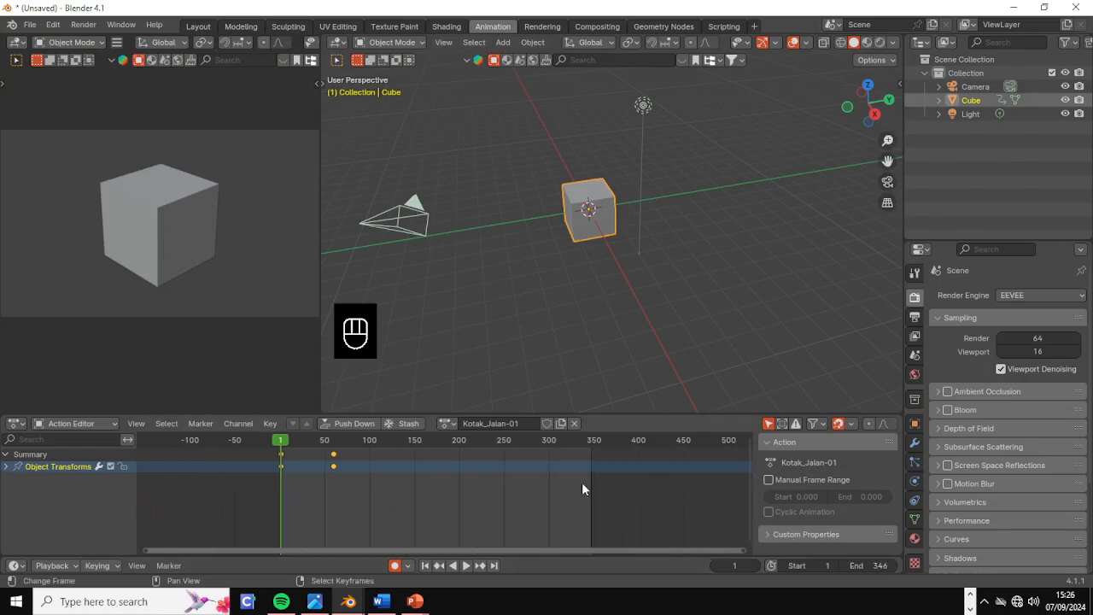
key("ctrl+z")
scroll(598, 491, "up", 2)
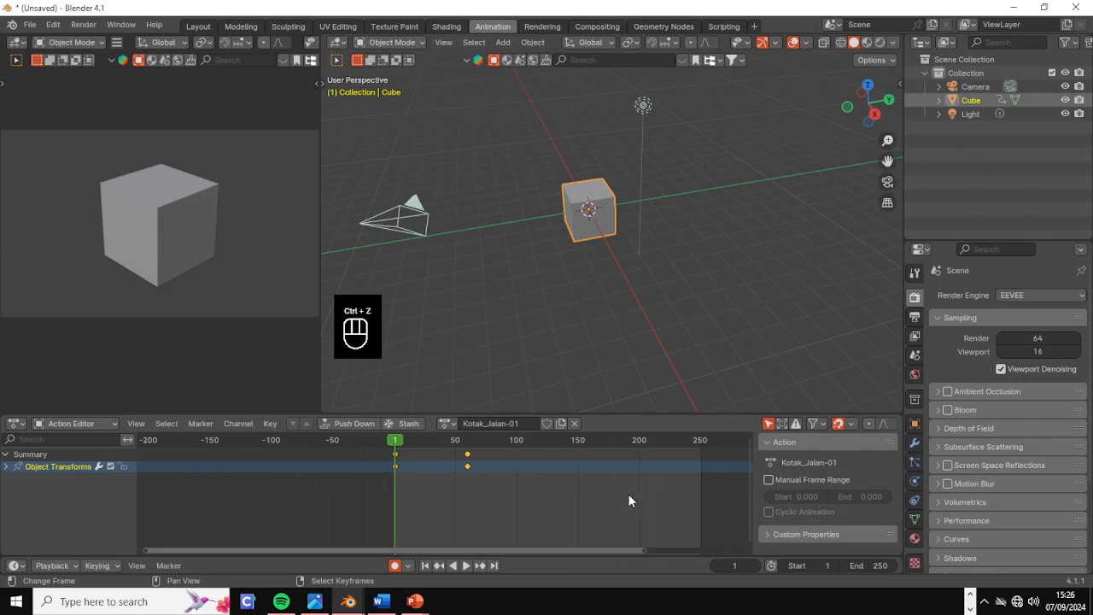
Step: Try the alternative preview range for playback, examine its effect on the timeline, and turn it off again
scroll(640, 505, "up", 1)
left_click(768, 565)
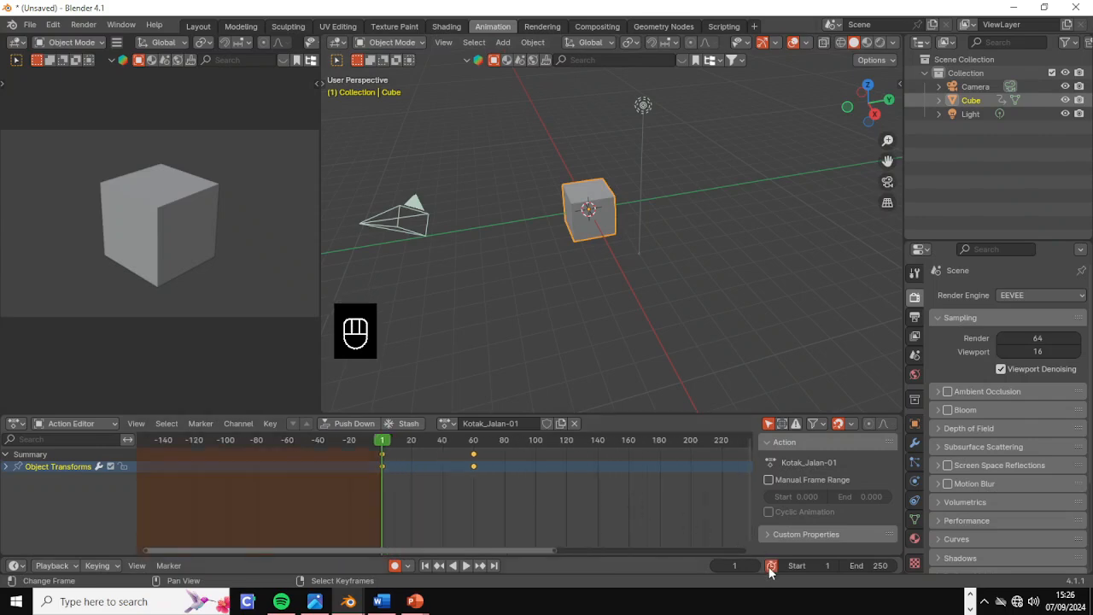
scroll(568, 520, "down", 1)
scroll(568, 520, "down", 2)
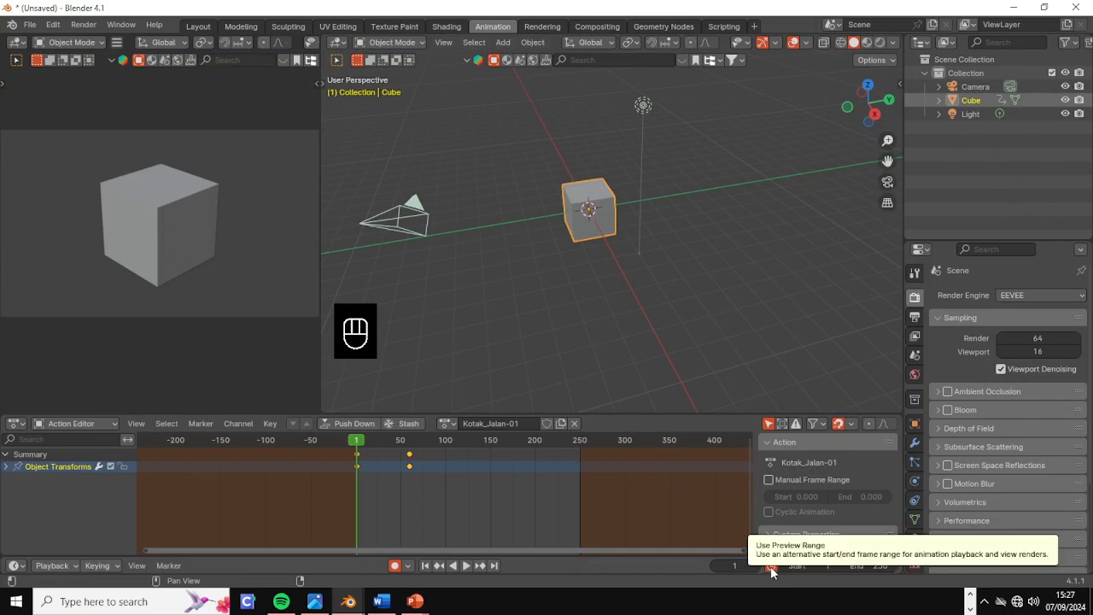
middle_click_drag(615, 493, 594, 491)
scroll(620, 507, "up", 2)
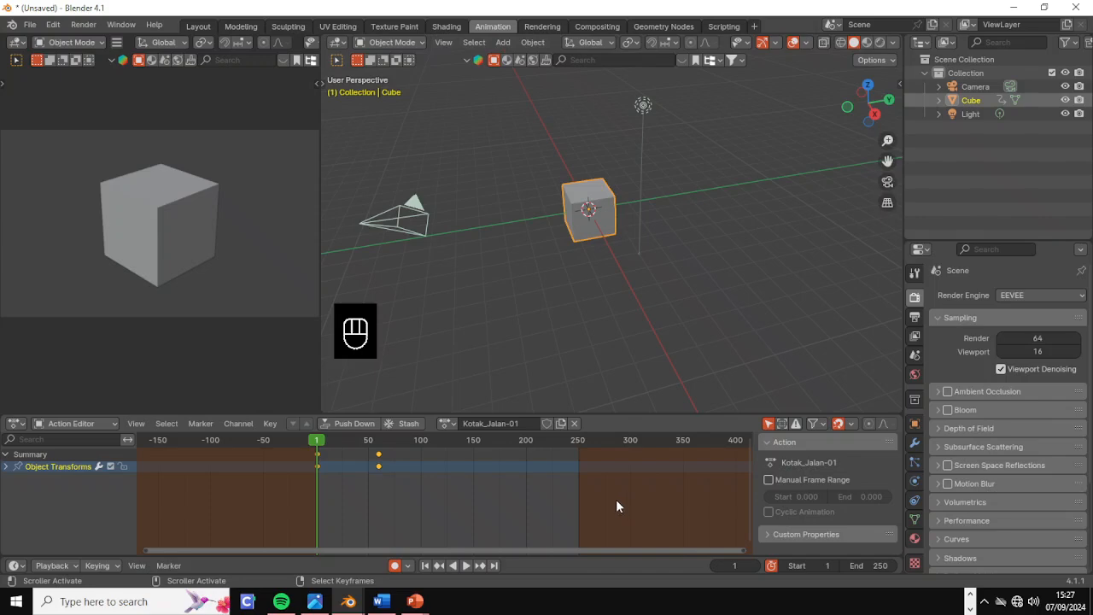
left_click(769, 566)
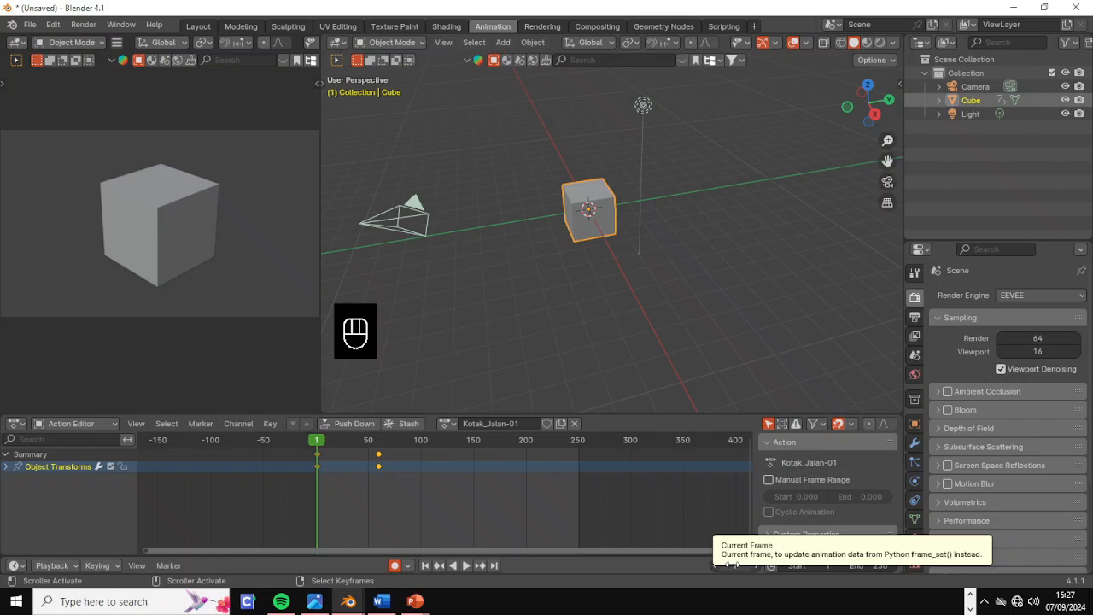
Step: Set the current frame to 0 and switch off auto keying
mouse_move(733, 565)
left_mouse_down()
mouse_move(830, 565)
mouse_move(693, 565)
mouse_move(799, 564)
mouse_move(732, 565)
left_mouse_up()
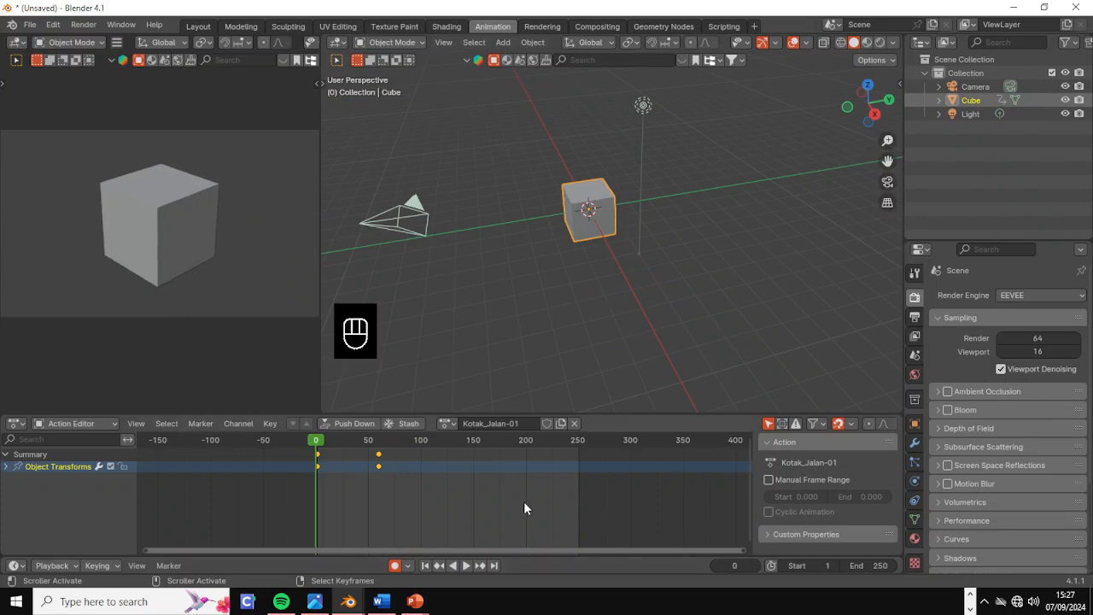
left_click(397, 568)
Step: Try moving the cube freely by about 7.2 m at frame 103 without a keyframe, scrub the timeline, and undo back to frame 0
left_click(423, 441)
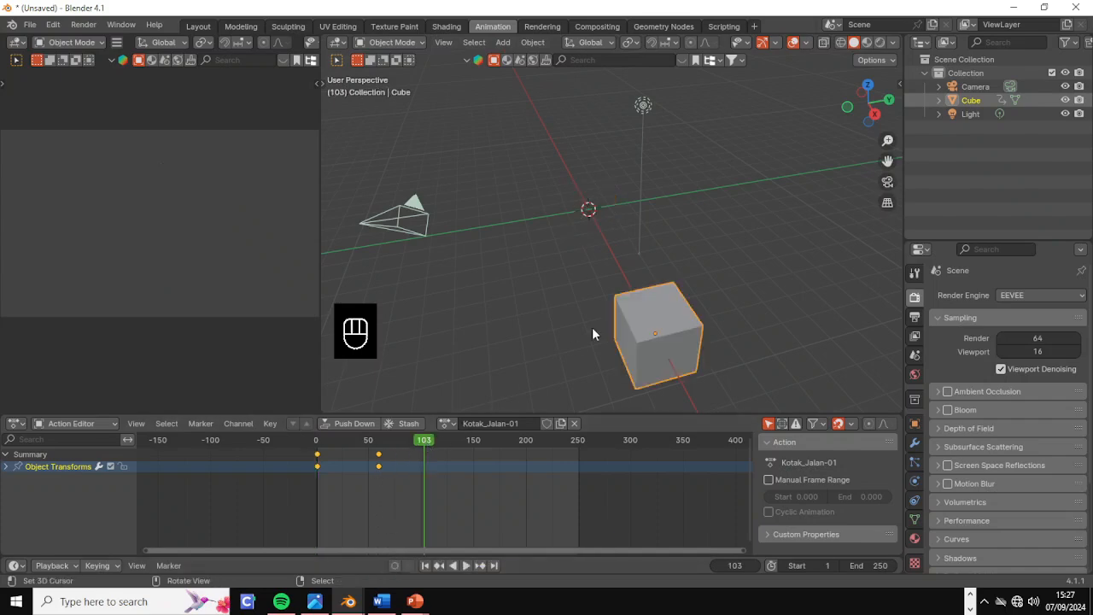
key("g")
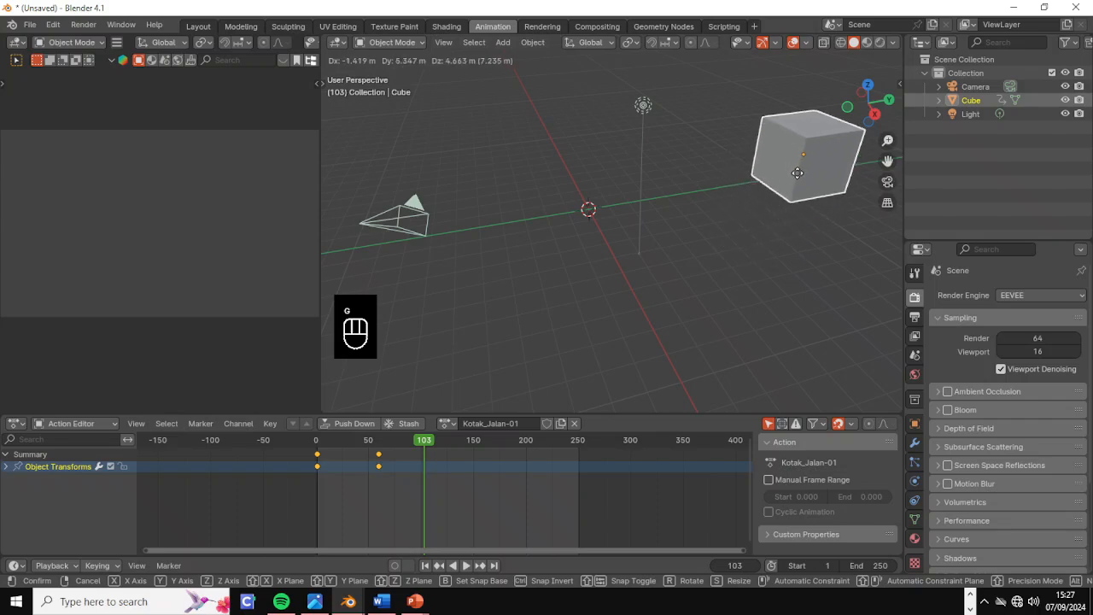
left_click(799, 170)
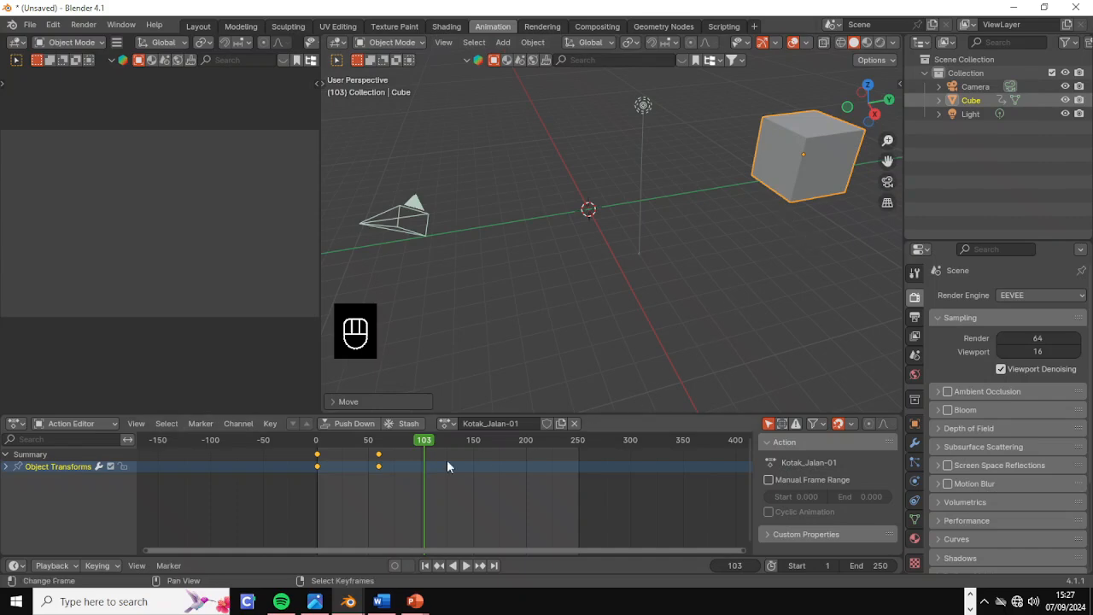
left_click(422, 440)
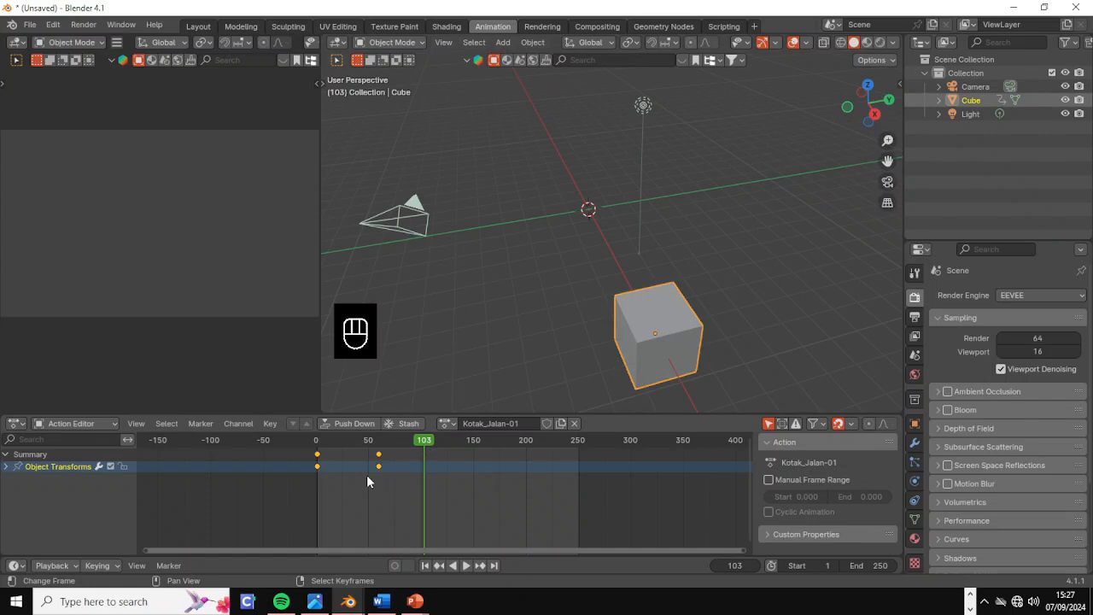
left_click_drag(374, 466, 432, 447)
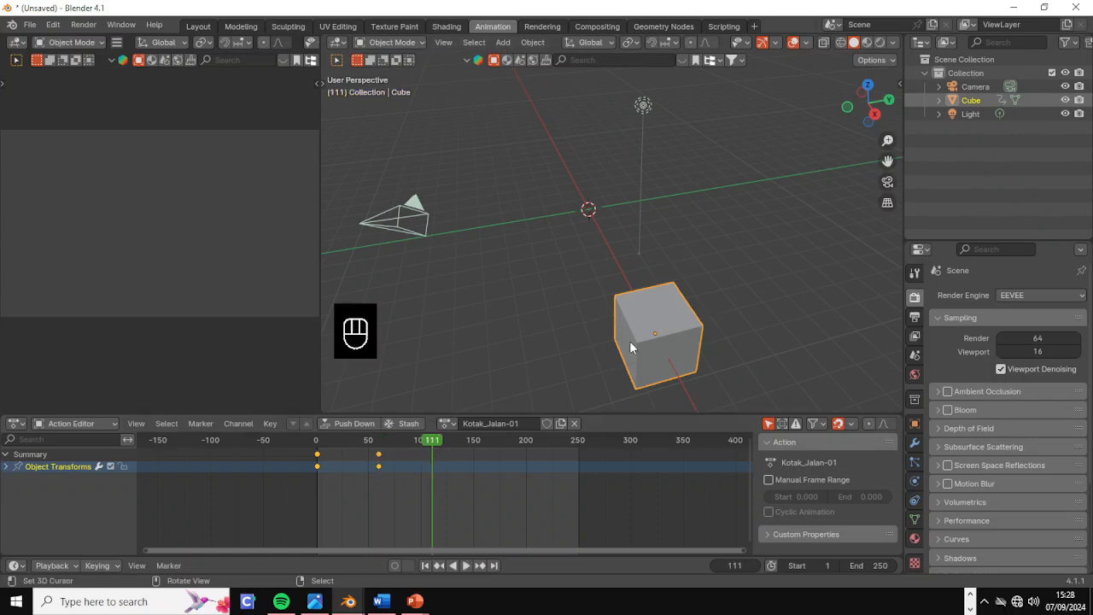
key("ctrl+z")
key("ctrl+z")
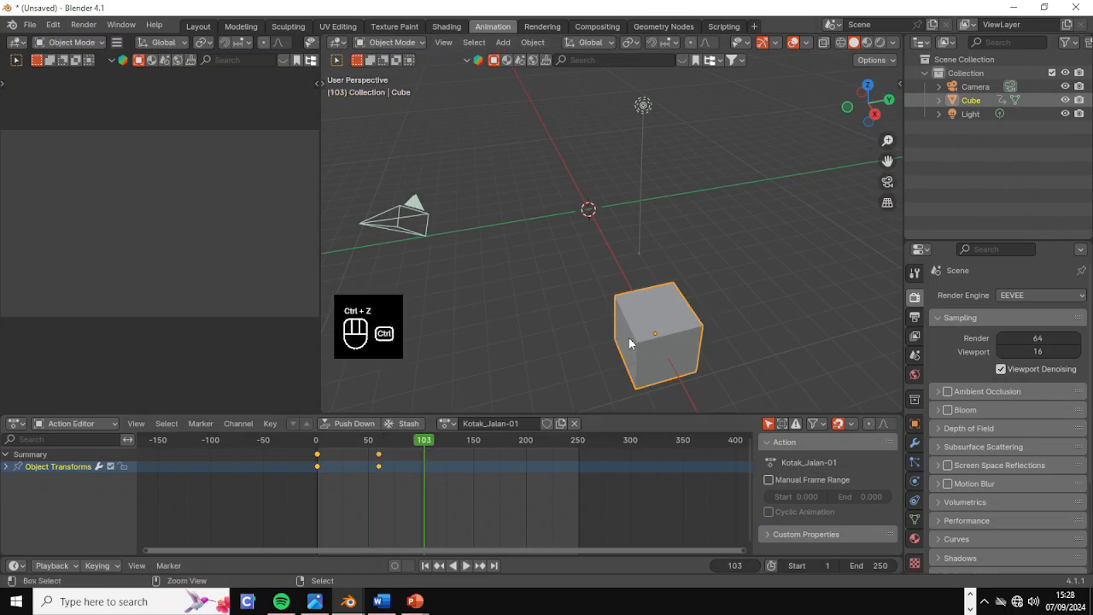
key("ctrl+z")
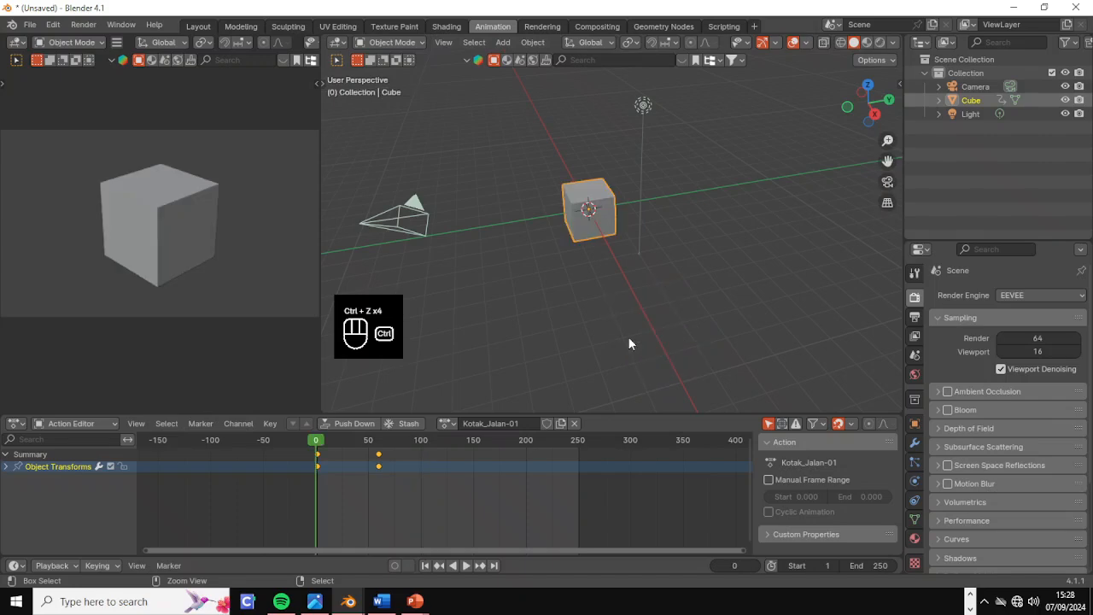
Step: Go to frame 100, move the cube freely up beside the light, and manually insert a Location, Rotation & Scale keyframe
left_click_drag(378, 452, 382, 451)
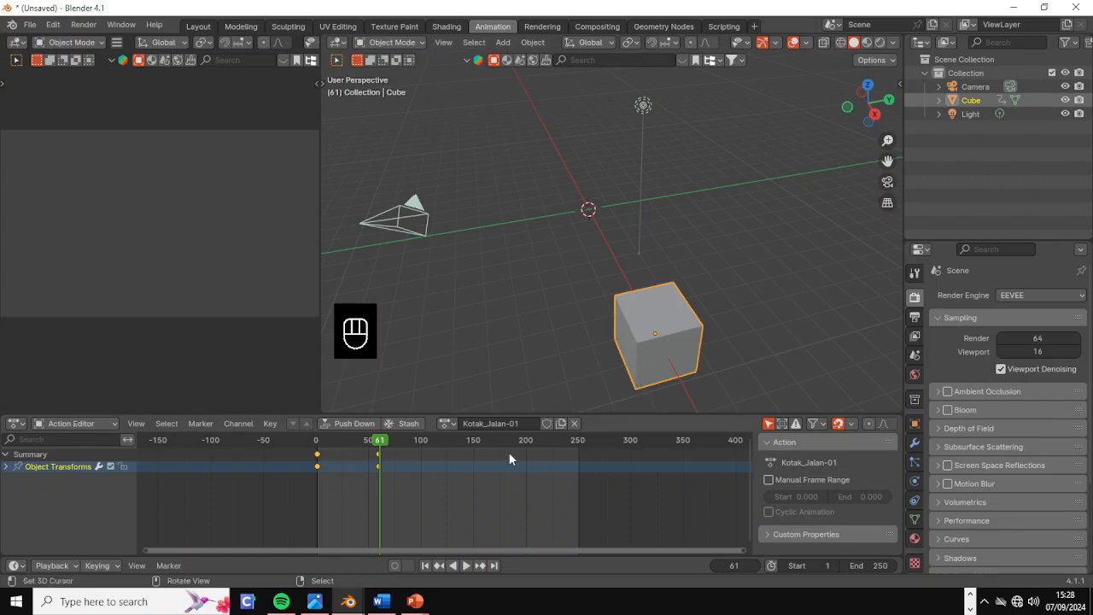
left_click(421, 444)
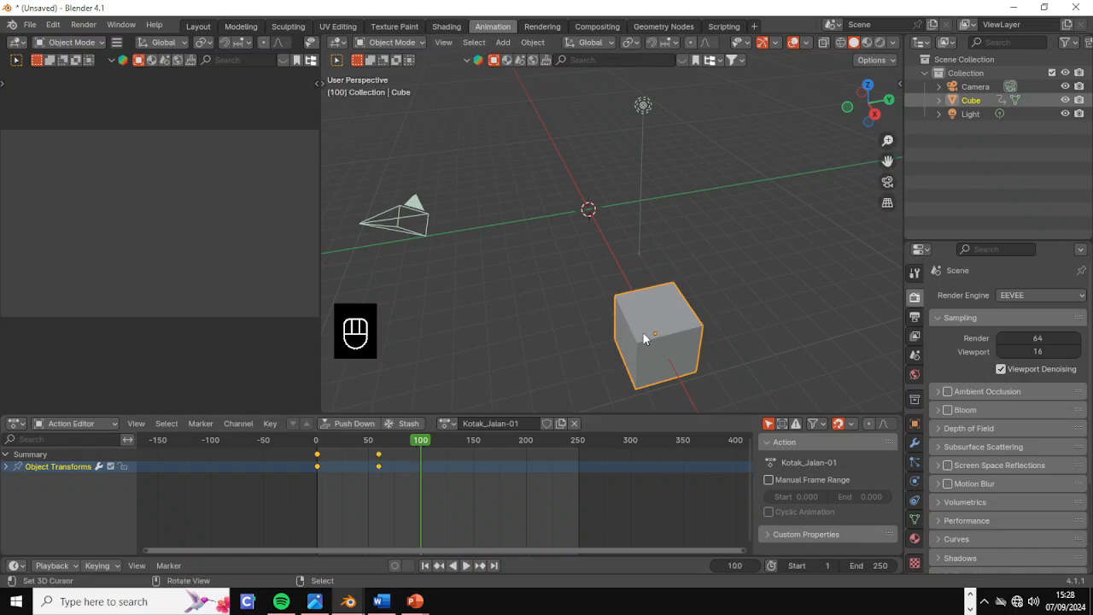
key("g")
left_click(696, 161)
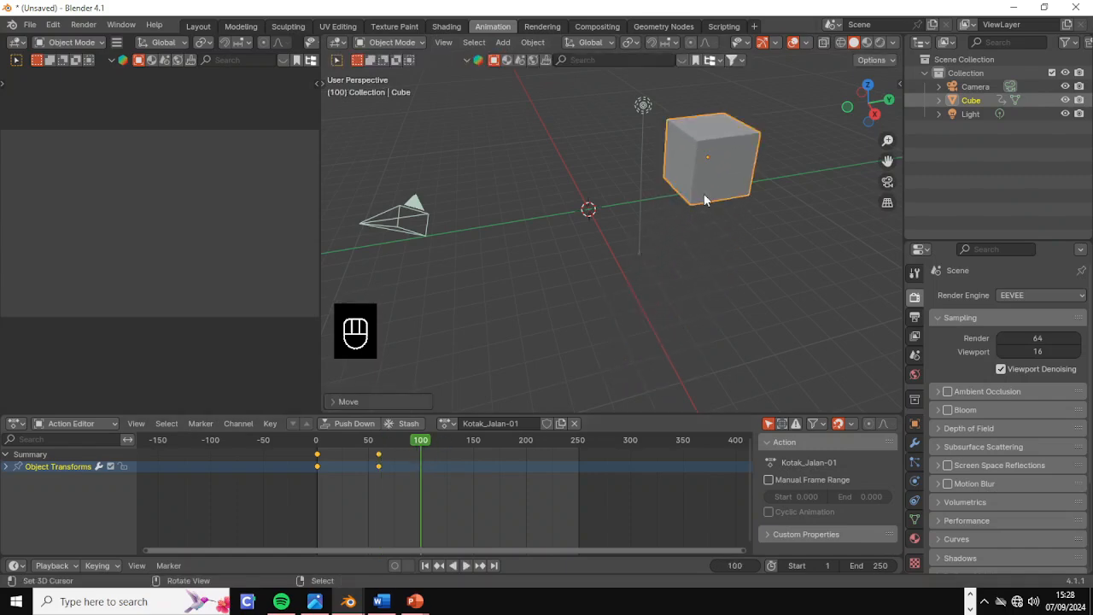
key("i")
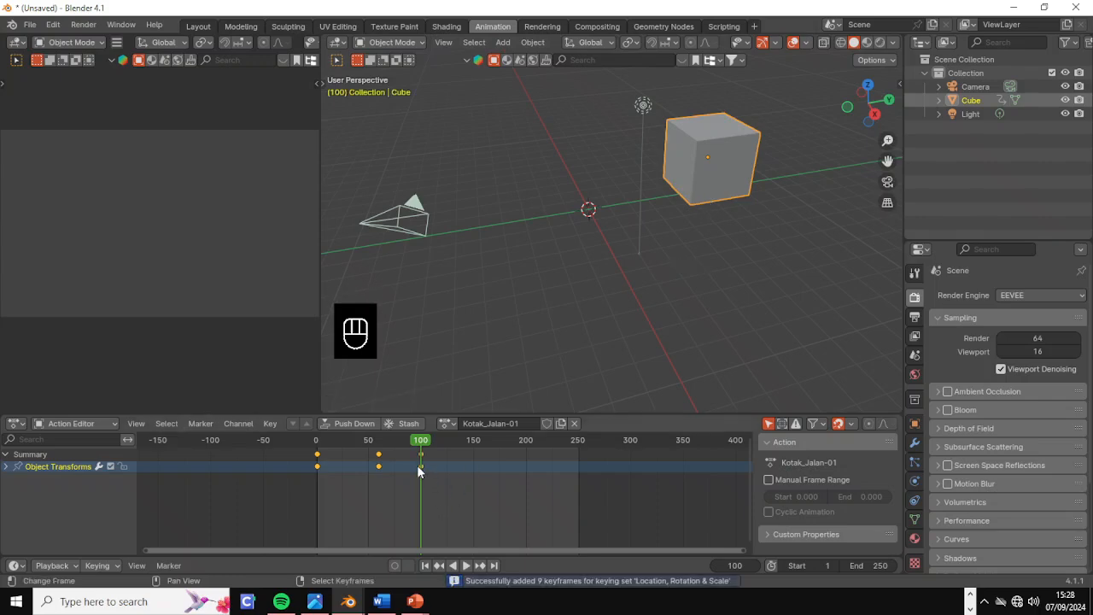
Step: Scrub the timeline around the new keyframe to check the cube's recorded position, ending on frame 100
left_click_drag(419, 444, 422, 469)
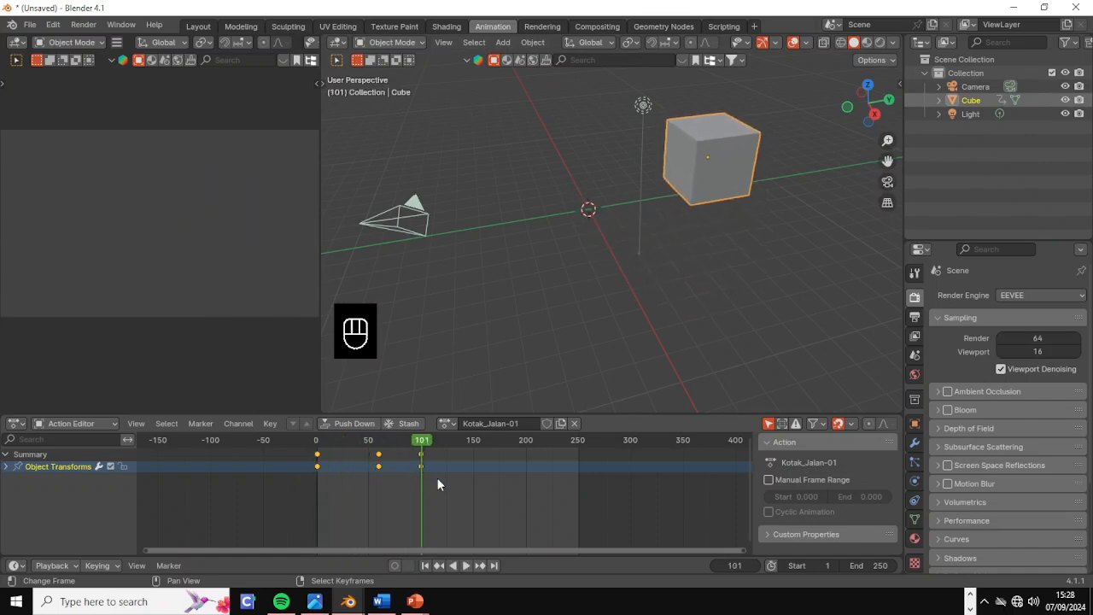
scroll(443, 479, "up", 3)
left_click(397, 448)
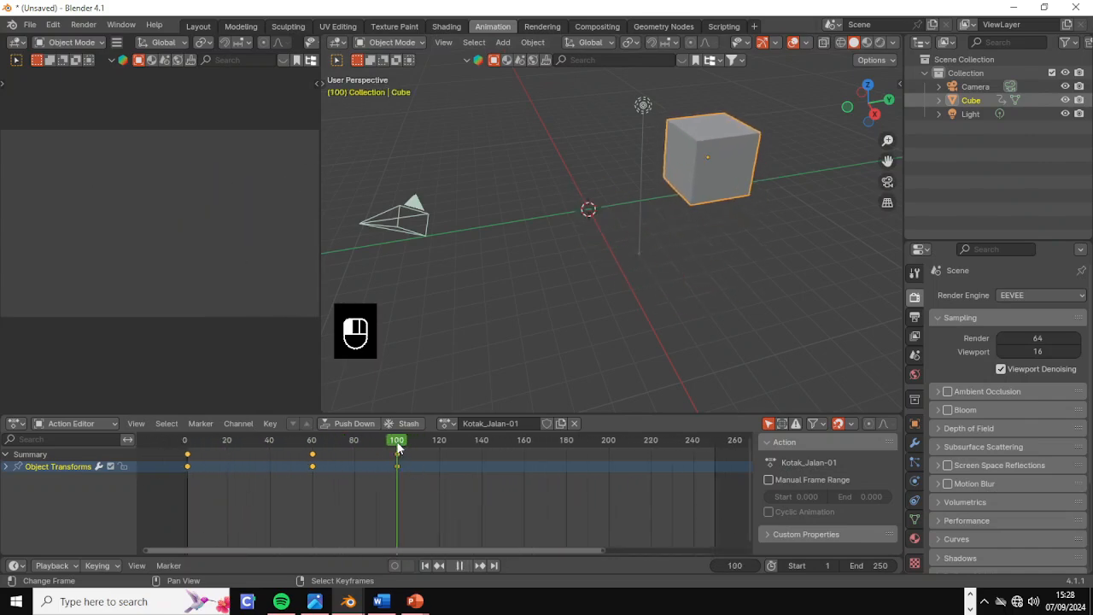
Step: Set the current frame to 160 and move the cube along the negative global Y axis to the camera
scroll(551, 336, "down", 4)
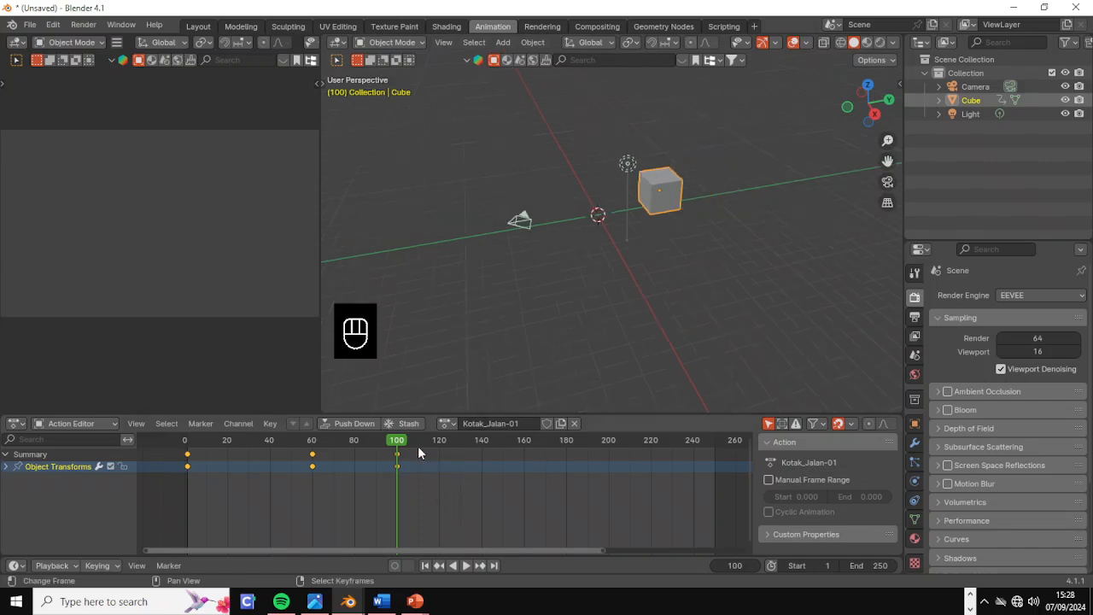
left_click_drag(404, 448, 525, 445)
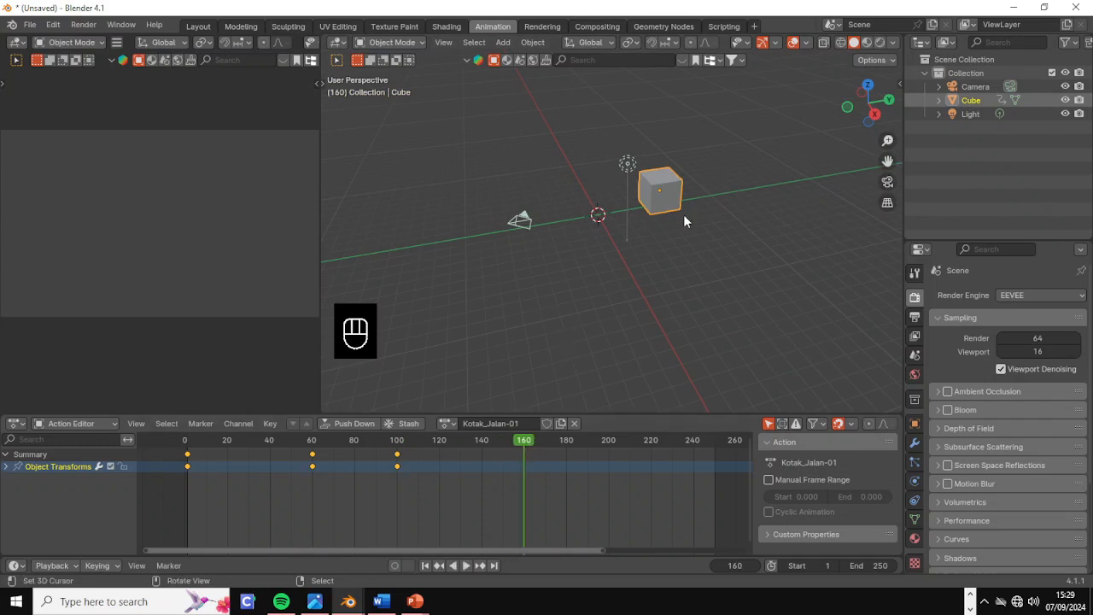
key("g")
key("y")
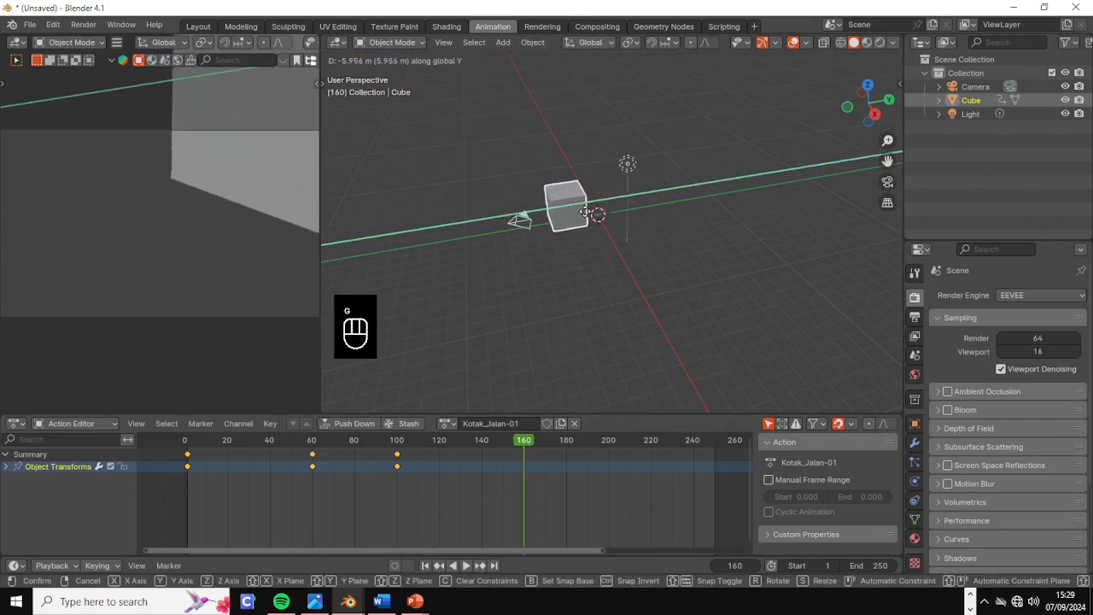
left_click(540, 236)
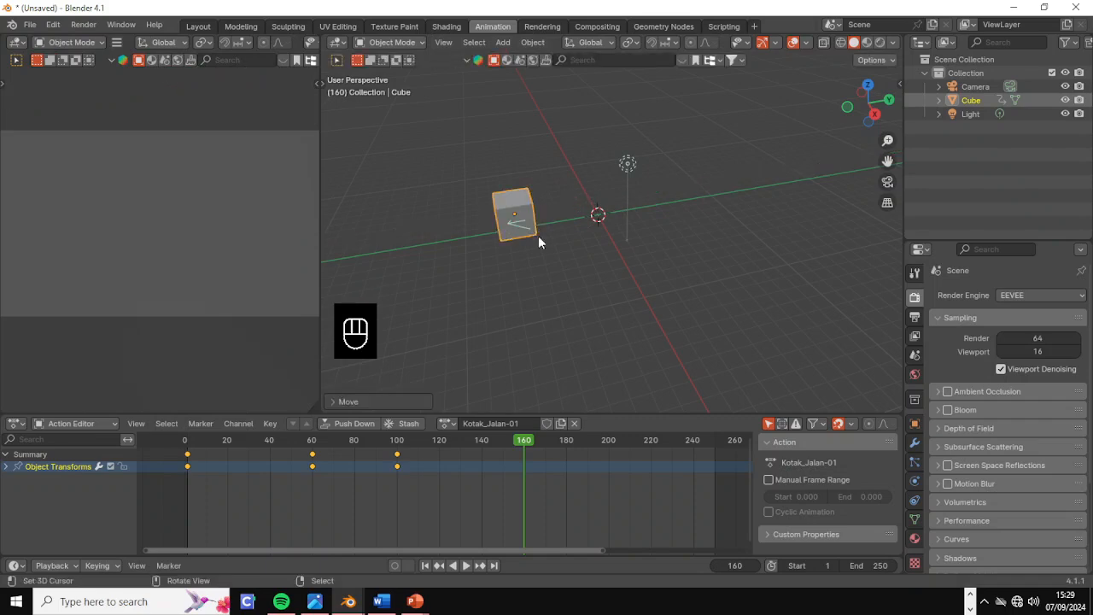
Step: Lower the cube slightly along the global Z axis
key("g")
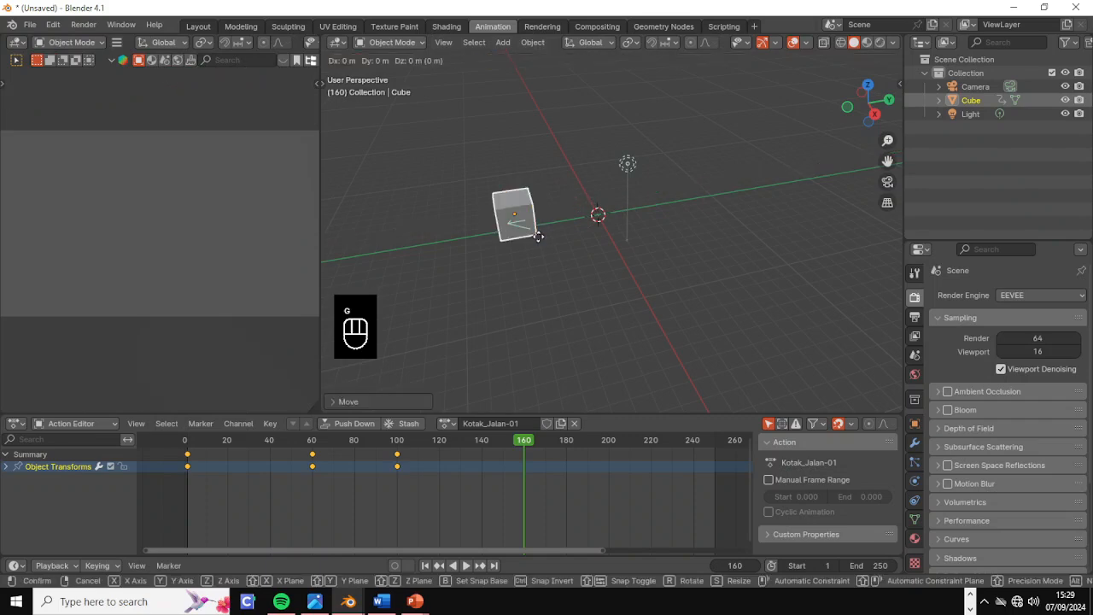
key("y")
key("z")
left_click(540, 258)
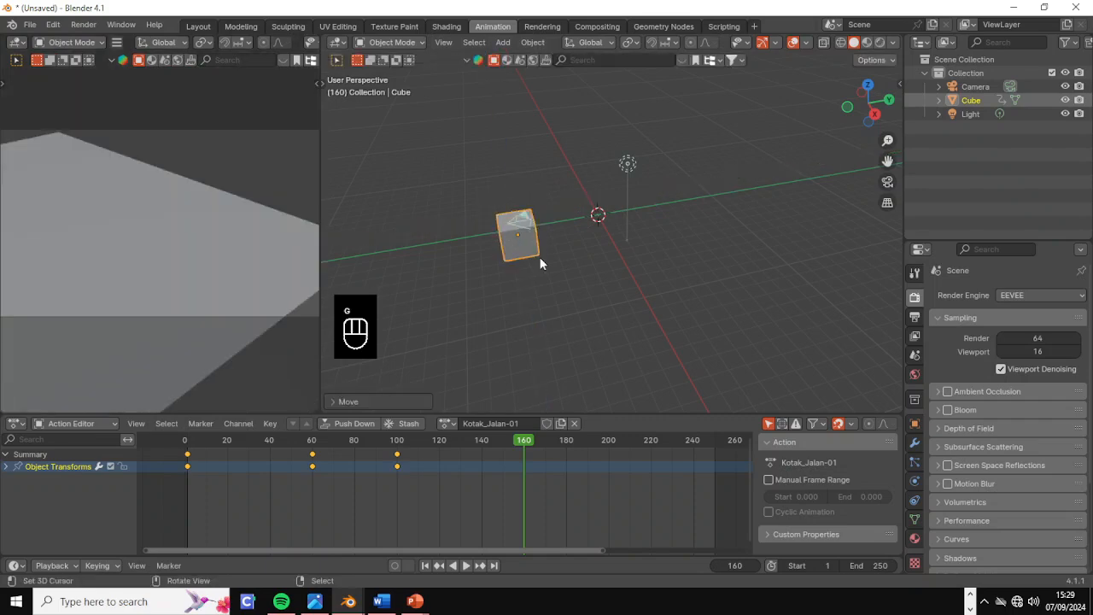
Step: Shift the cube back along positive global Y and move it about 3 m along negative global X
key("g")
key("y")
key("g")
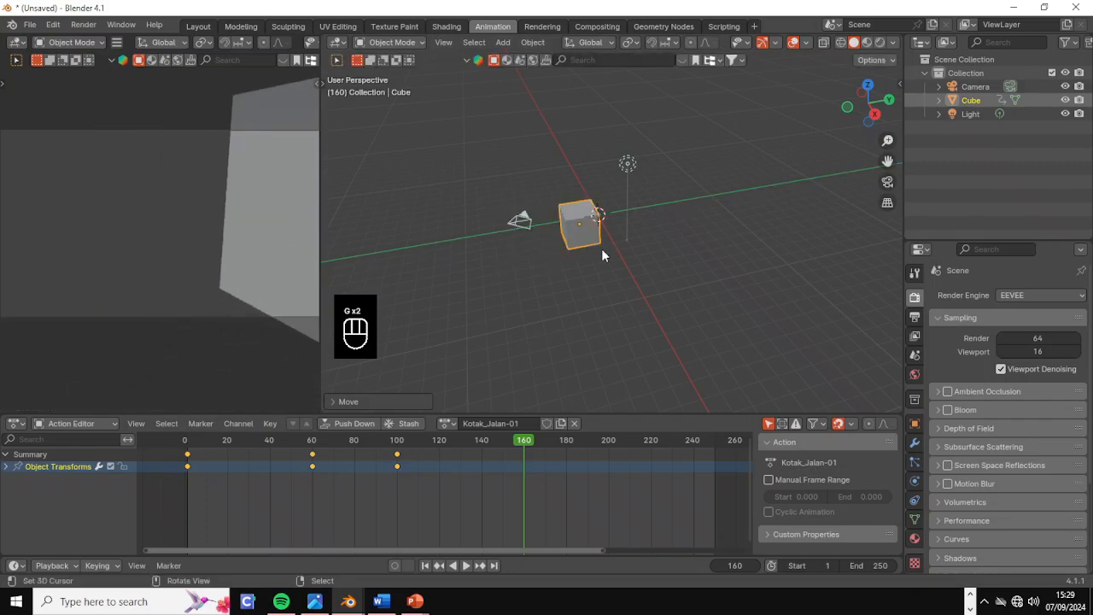
key("x")
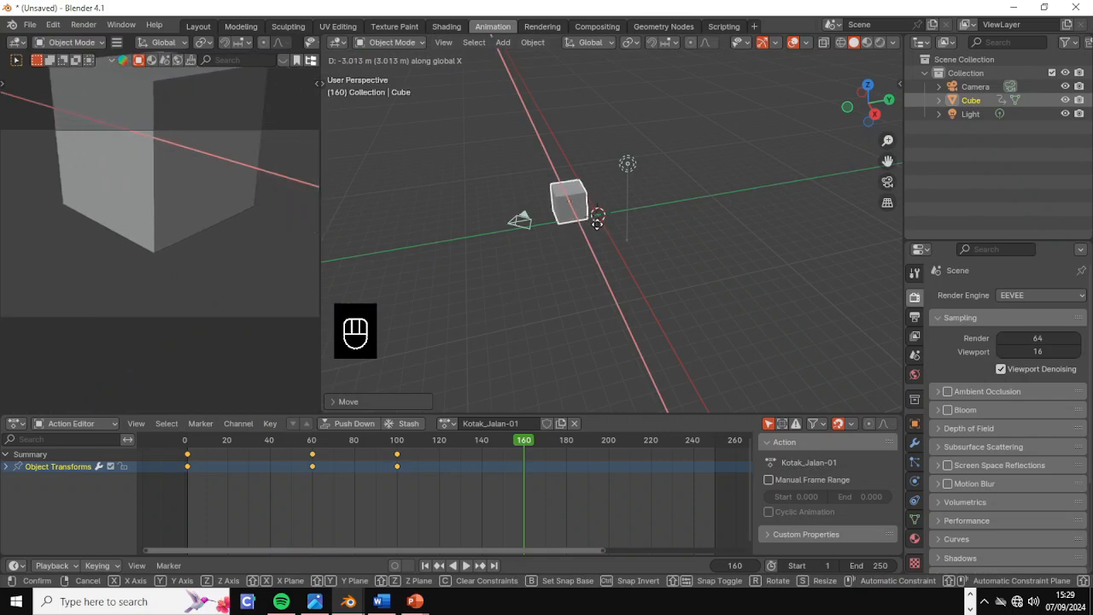
left_click(598, 225)
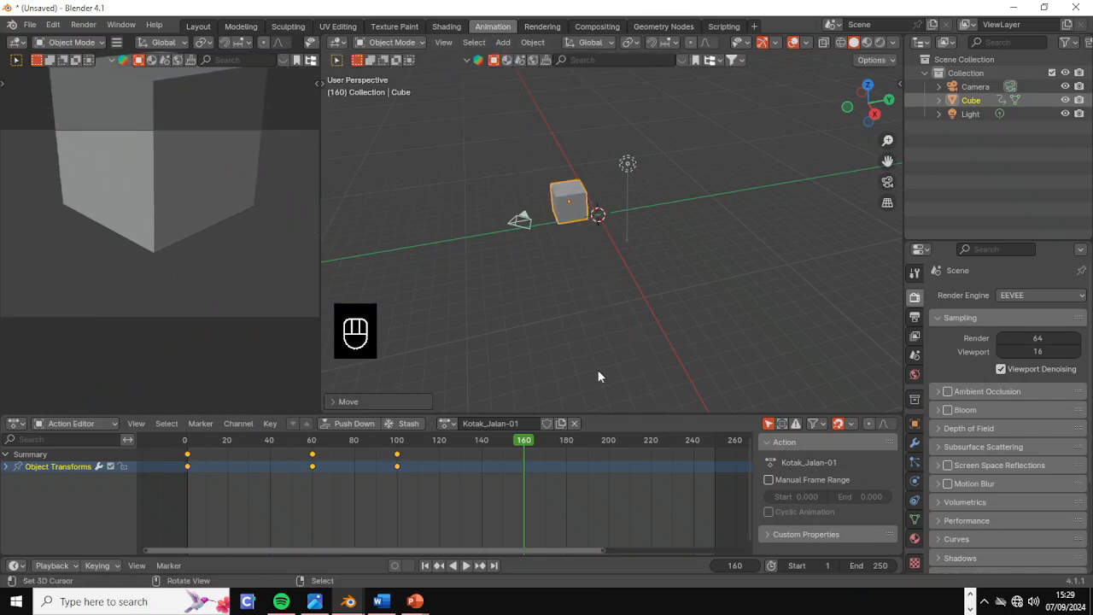
Step: Insert a keyframe for the cube at frame 160 and scrub the timeline to frame 167
key("i")
key("space")
left_click_drag(523, 451, 539, 392)
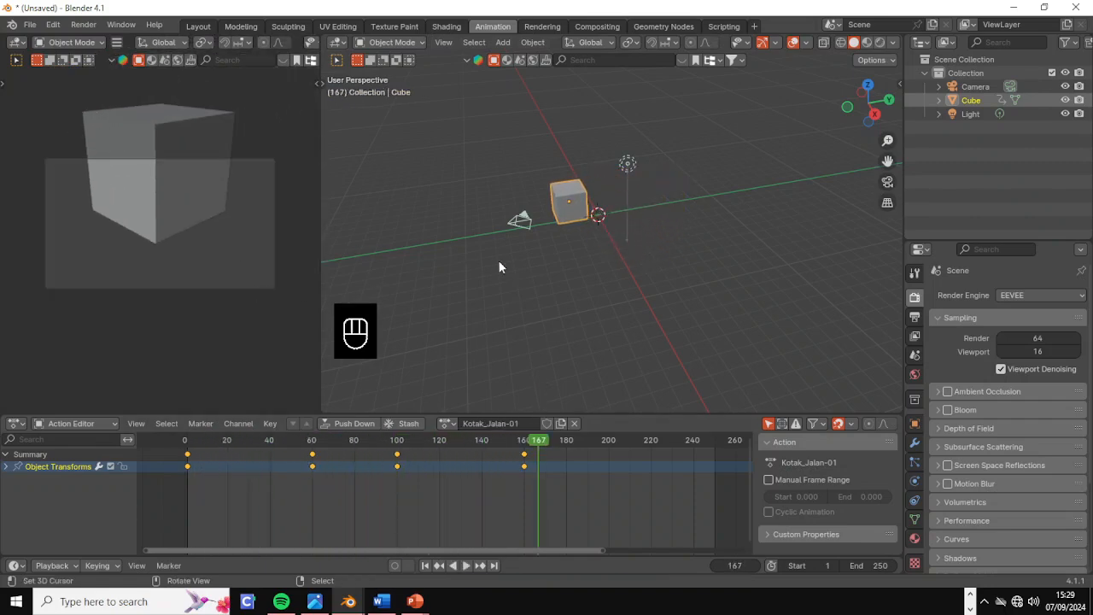
Step: Move the camera back about 4.5 m along its local Z axis and raise it about 0.75 m along global Z
left_click(520, 220)
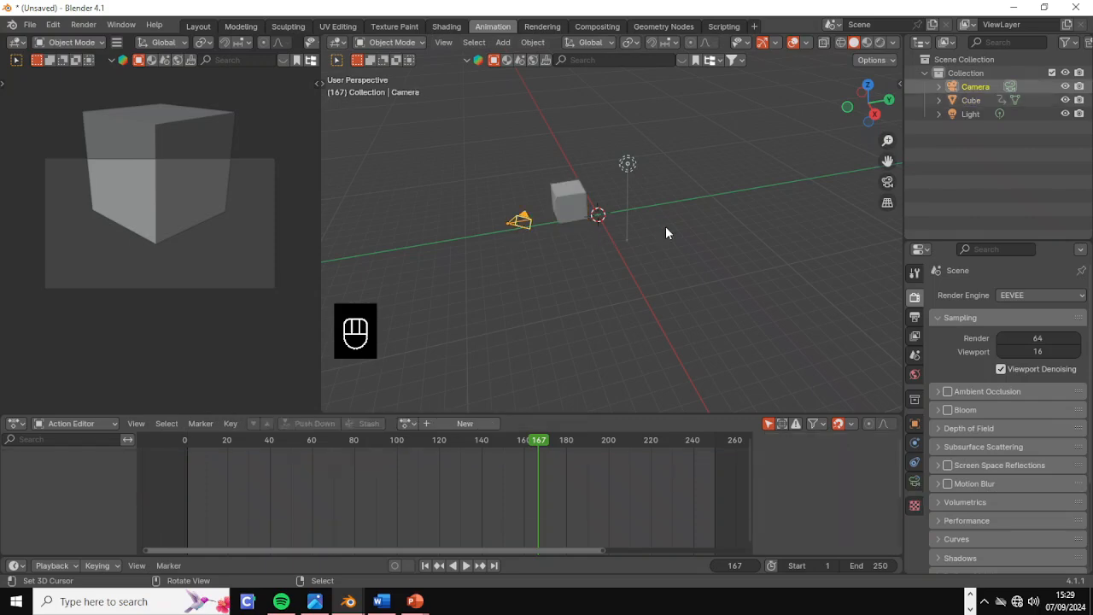
key("g")
key("x")
key("x")
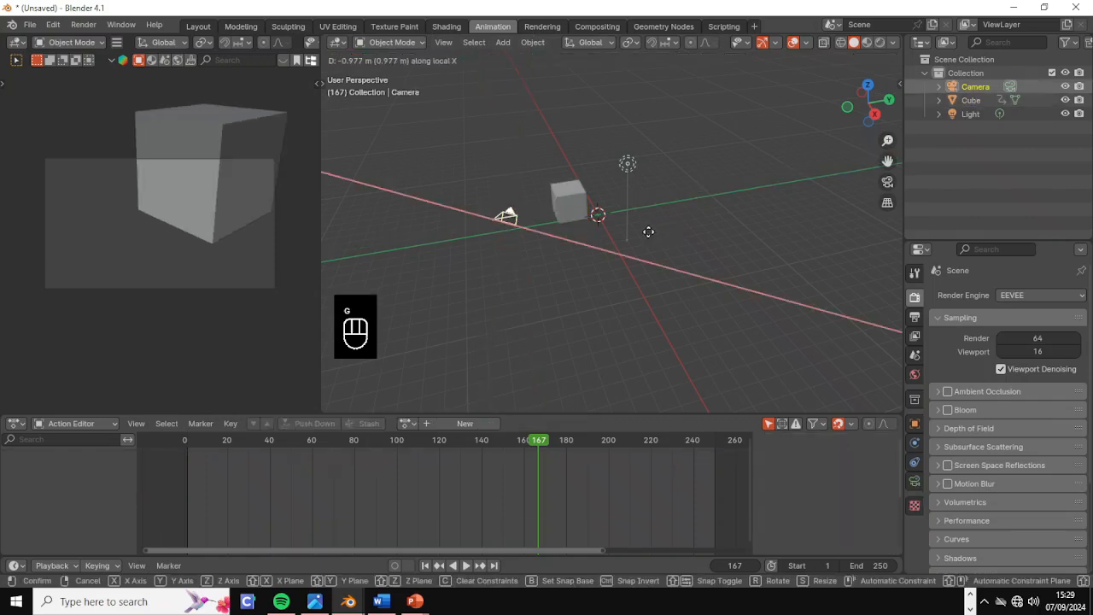
key("z")
key("z")
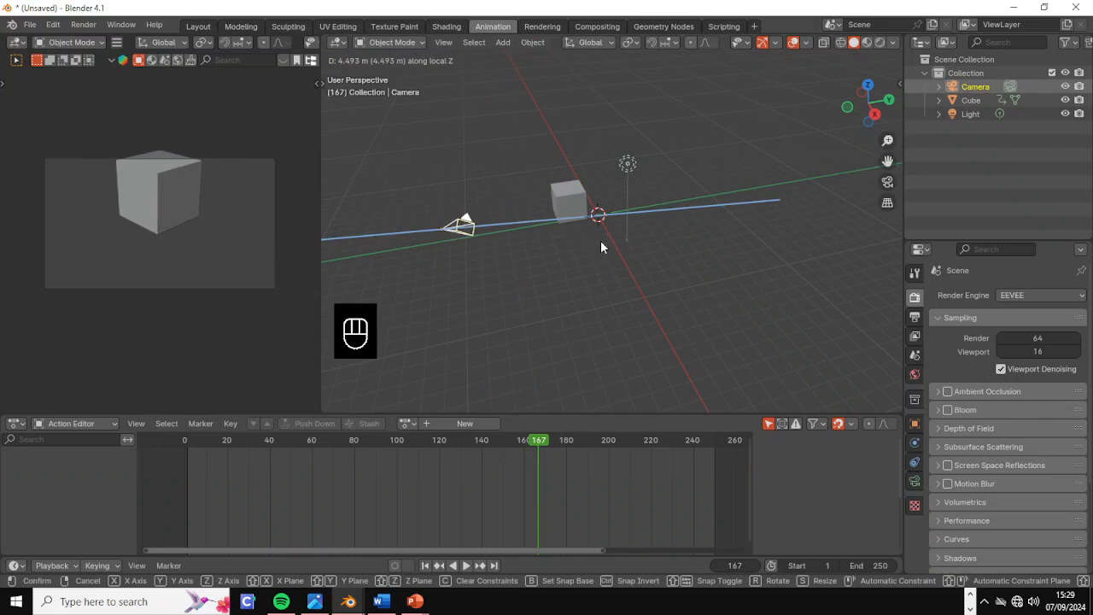
key("Return")
key("g")
key("z")
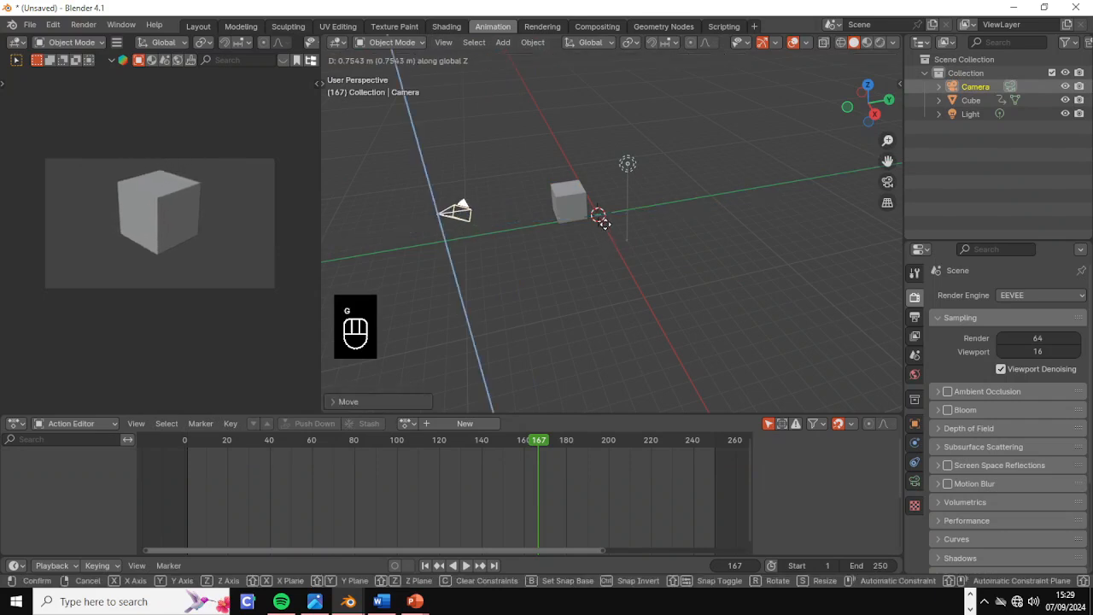
left_click(604, 224)
Step: Go to frame 78, move the camera farther back along its local Z axis, and check its view at frame 17
left_click_drag(531, 441, 352, 452)
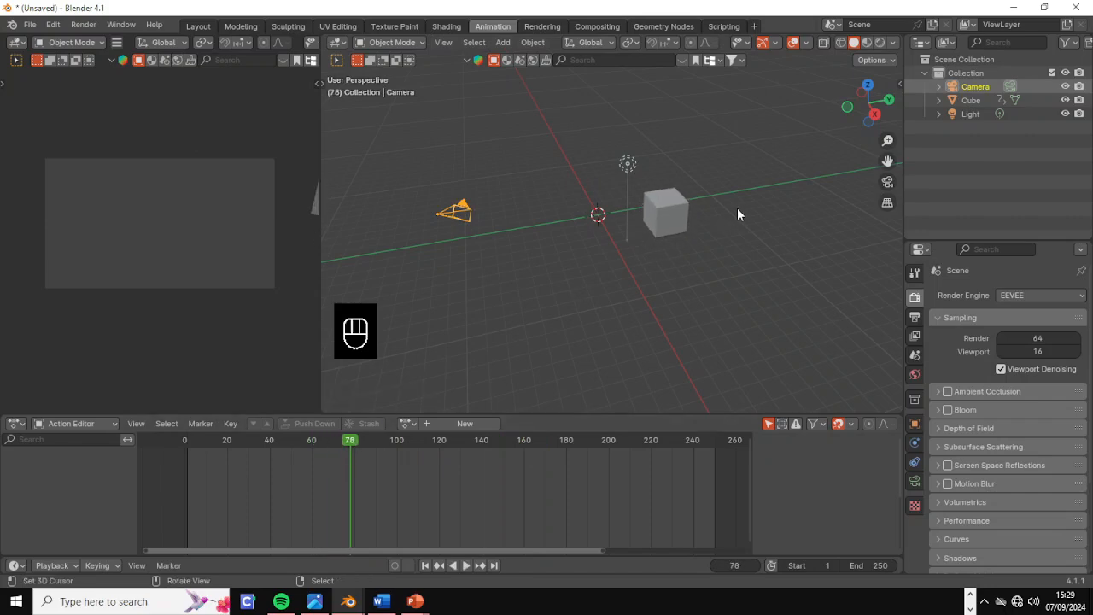
key("g")
key("y")
key("y")
key("z")
key("z")
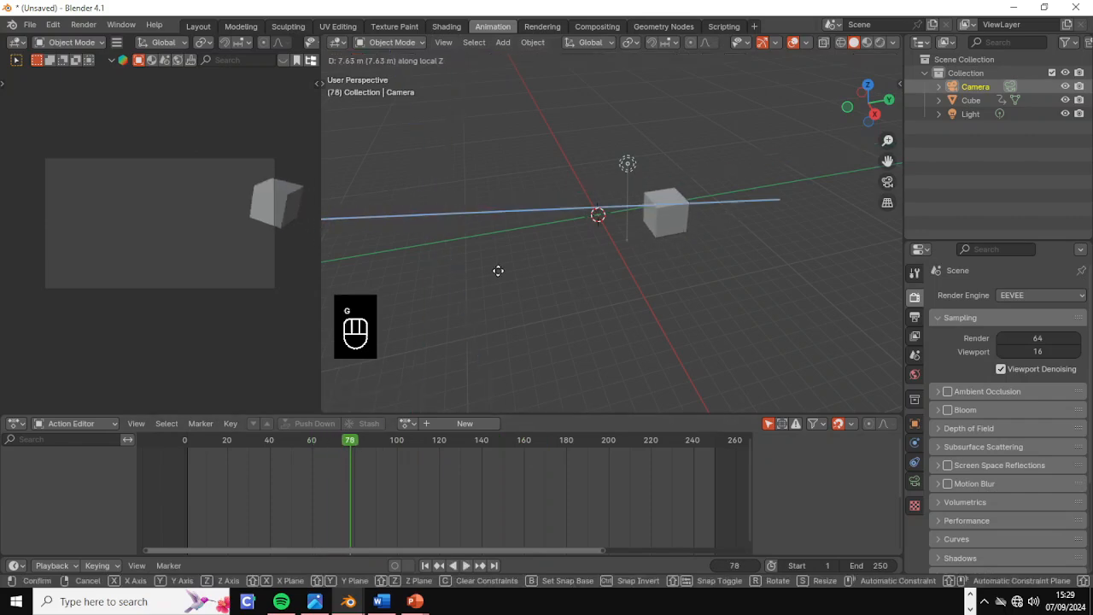
left_click(696, 290)
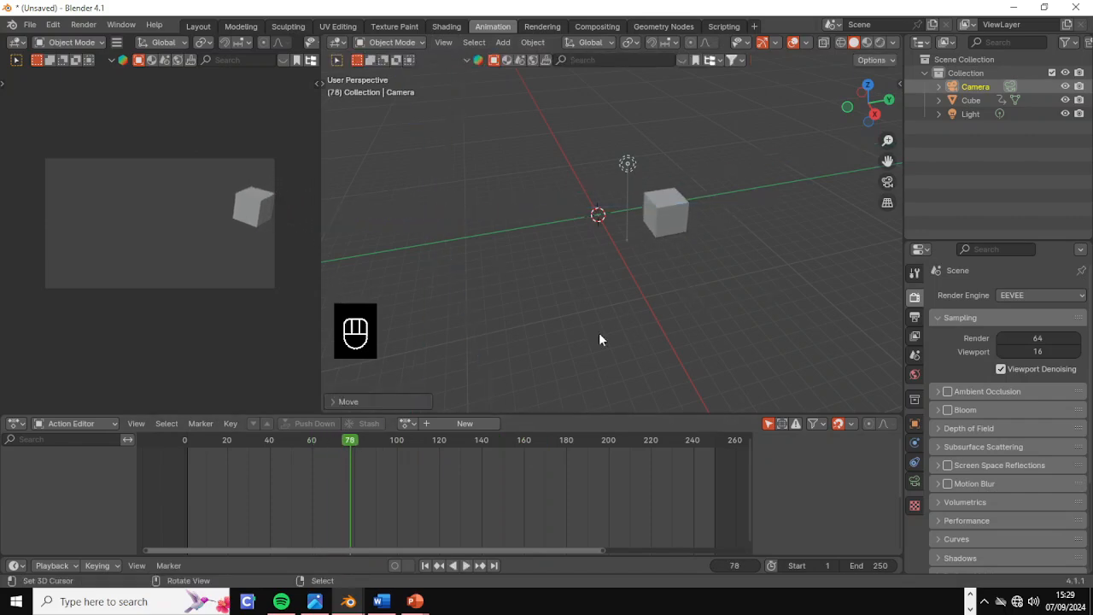
scroll(597, 331, "down", 5)
middle_click_drag(536, 291, 549, 297, "shift")
scroll(544, 291, "up", 3)
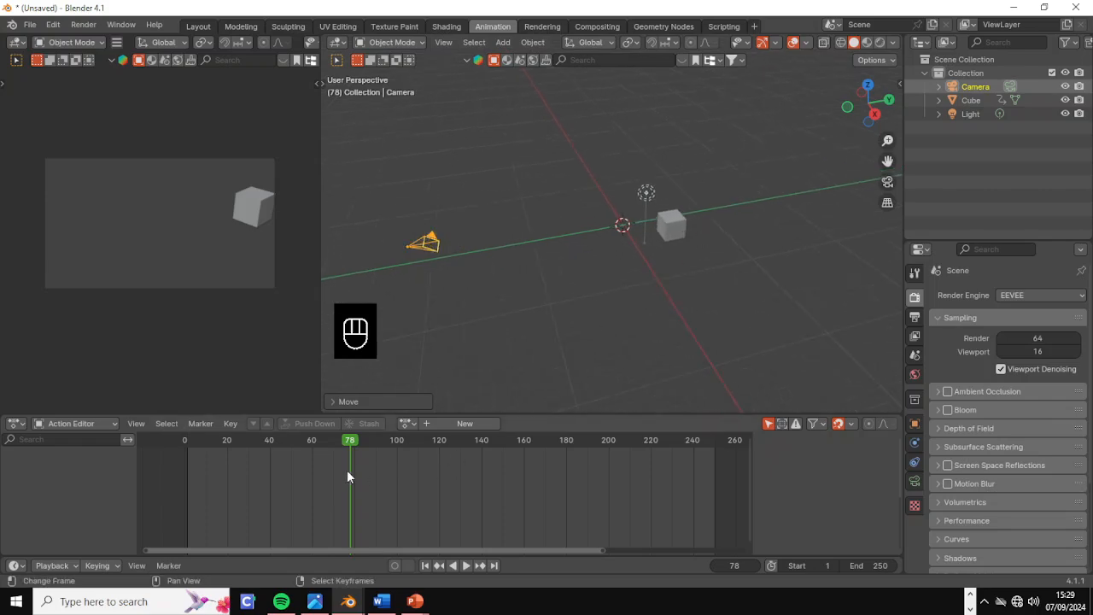
left_click_drag(350, 450, 221, 442)
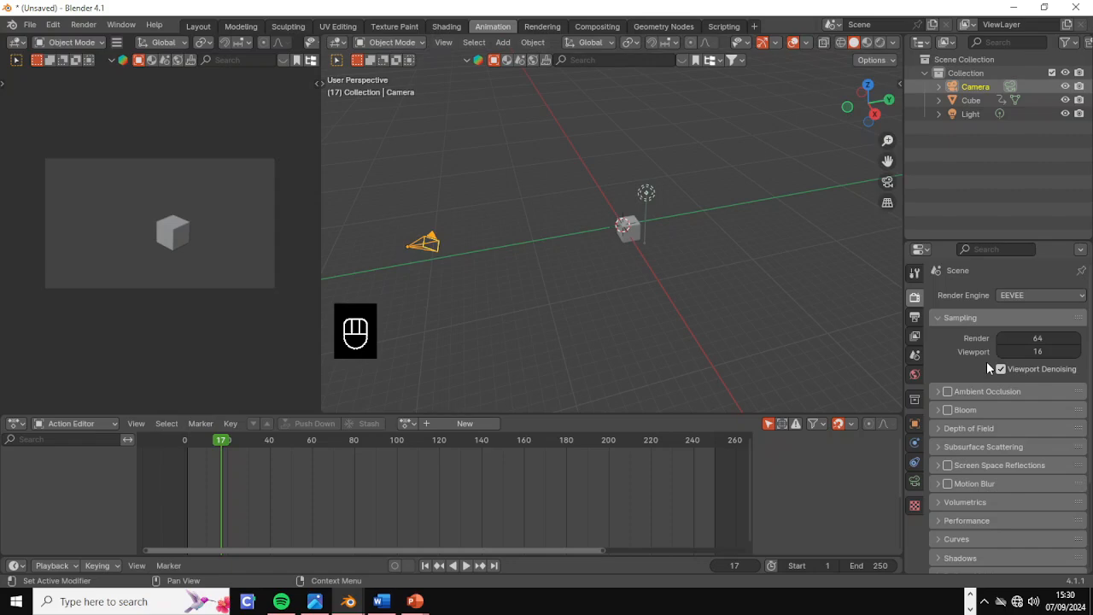
Step: Examine the Ambient Occlusion options in the EEVEE render settings, leaving the effect switched off
left_click(935, 391)
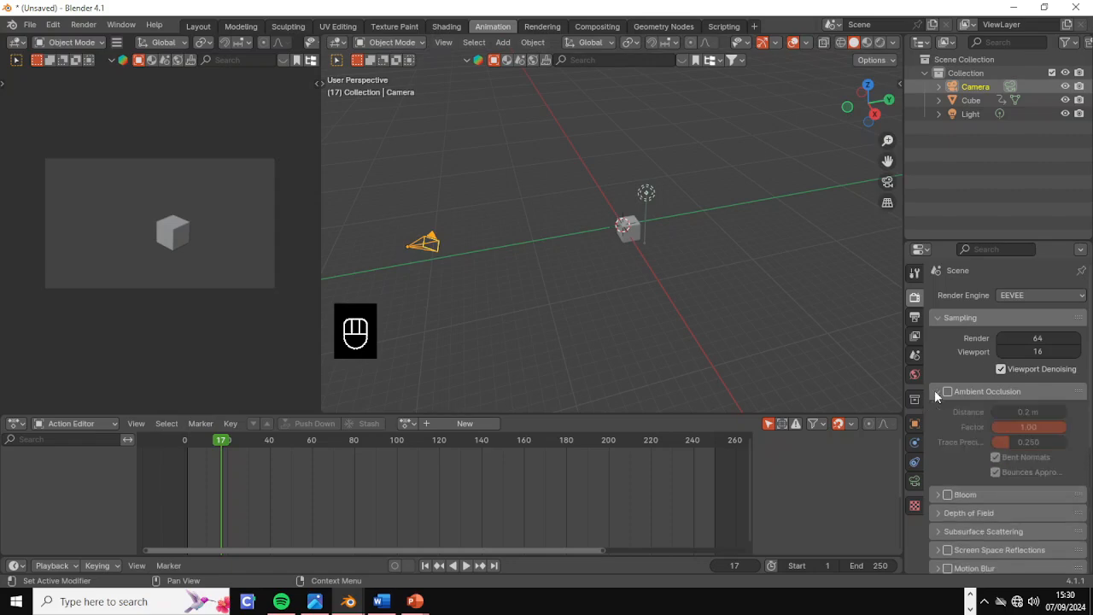
left_click(935, 391)
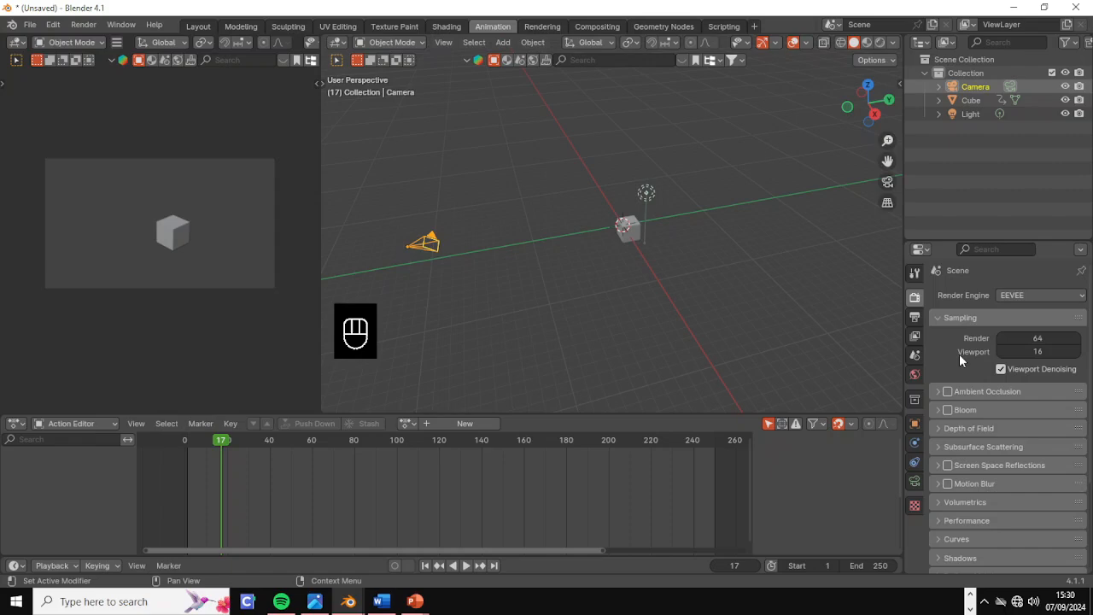
left_click(950, 392)
left_click(949, 392)
scroll(1000, 476, "down", 1)
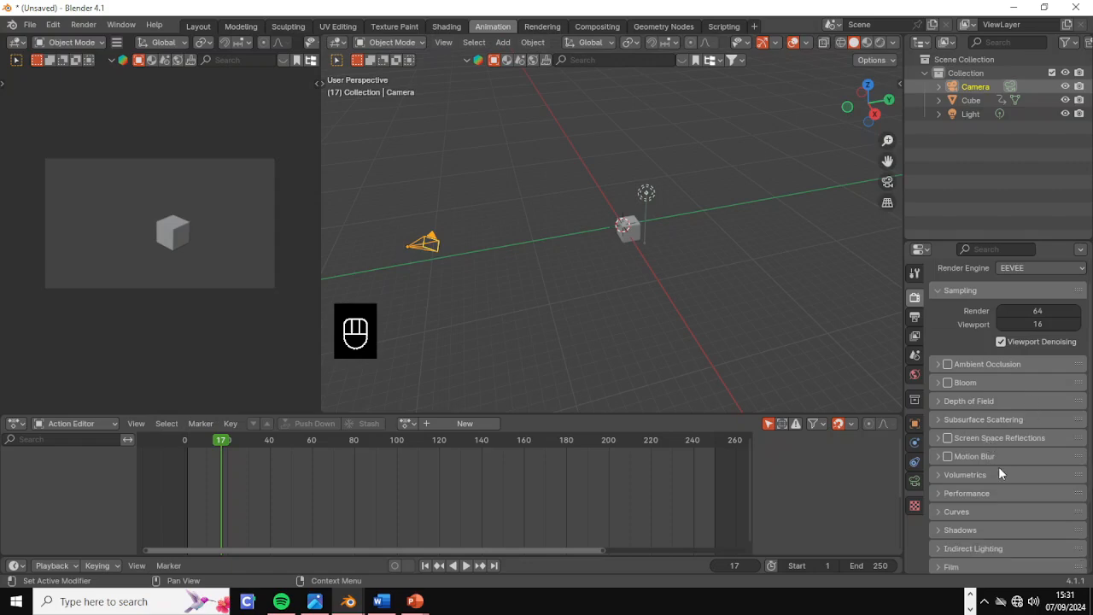
Step: Review the Volumetrics, Shadows and Indirect Lighting options in the render settings
scroll(1016, 461, "down", 1)
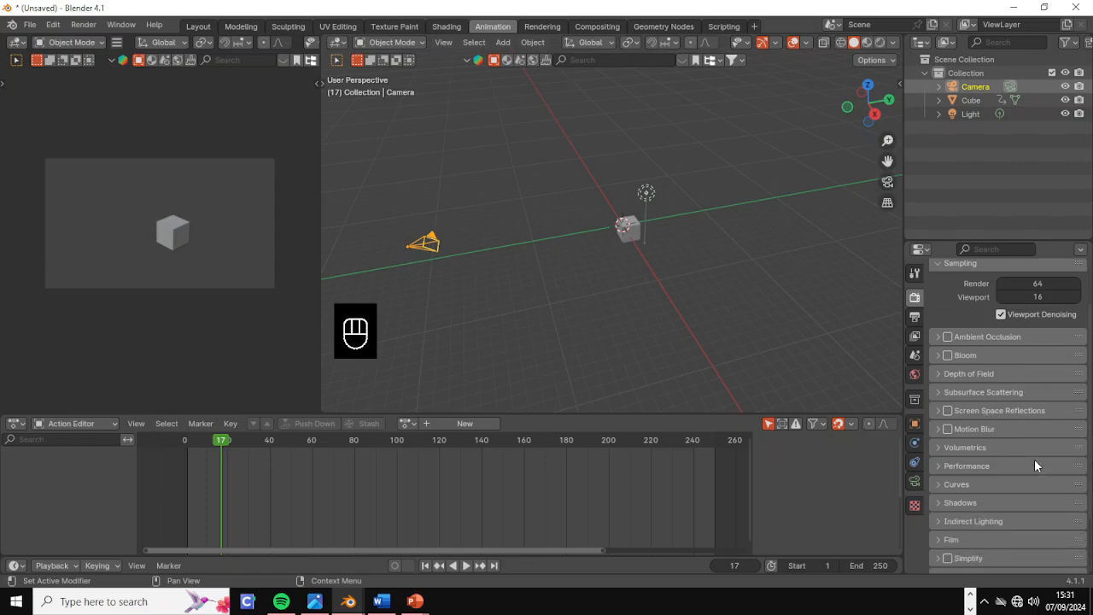
left_click(969, 446)
left_click(969, 447)
left_click(969, 447)
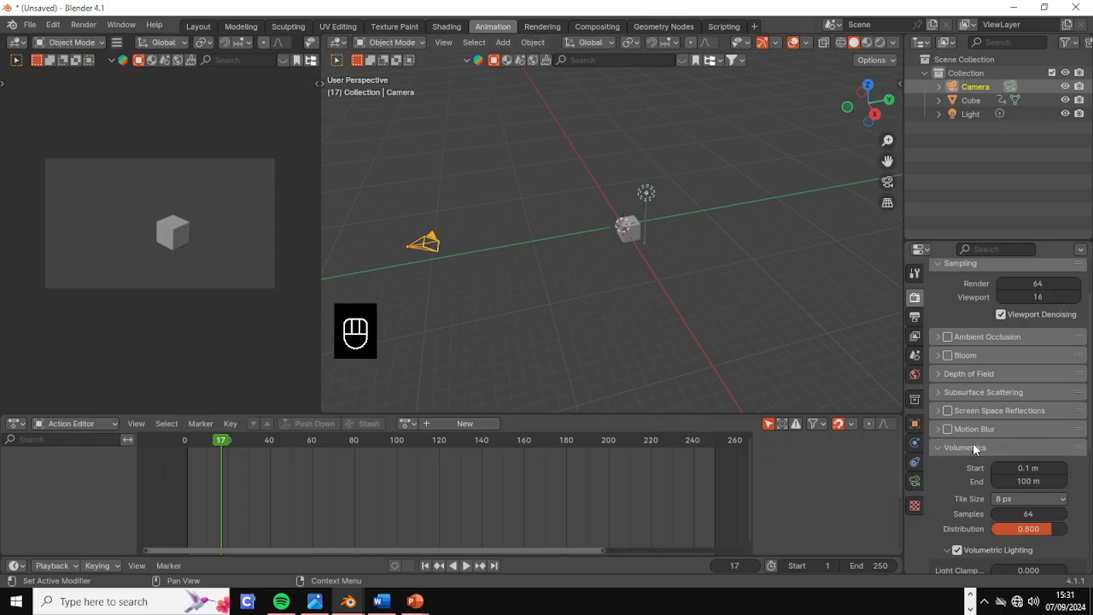
scroll(973, 442, "down", 8)
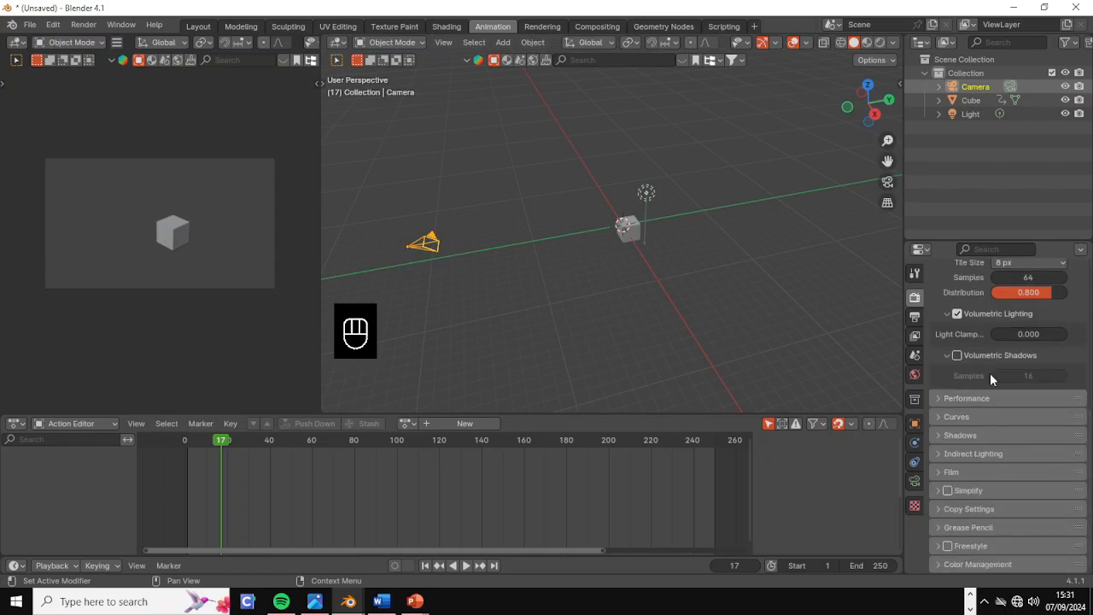
left_click(978, 433)
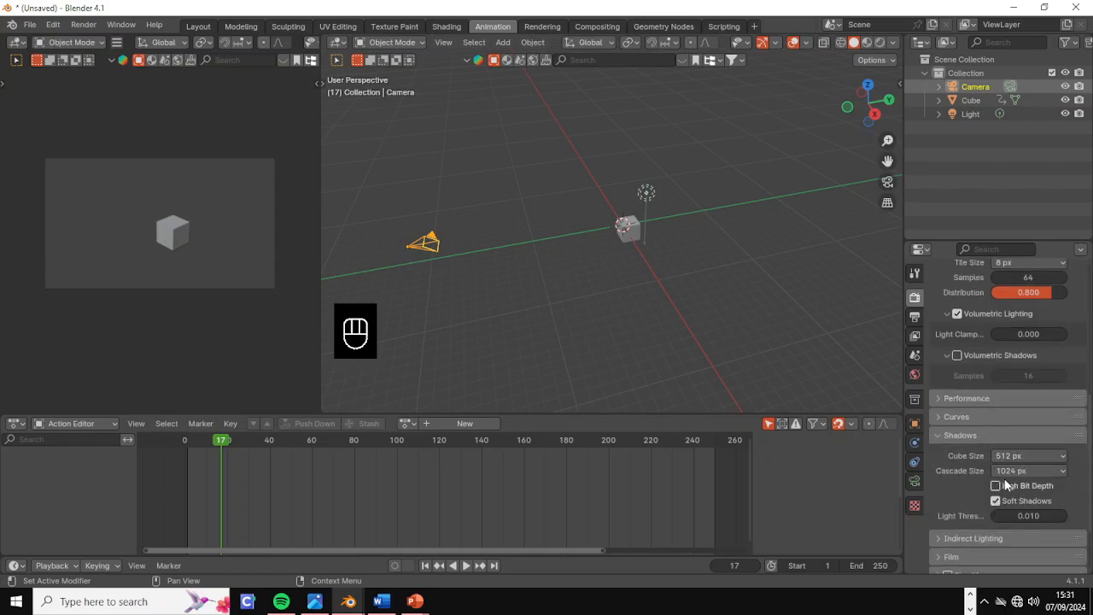
left_click(954, 437)
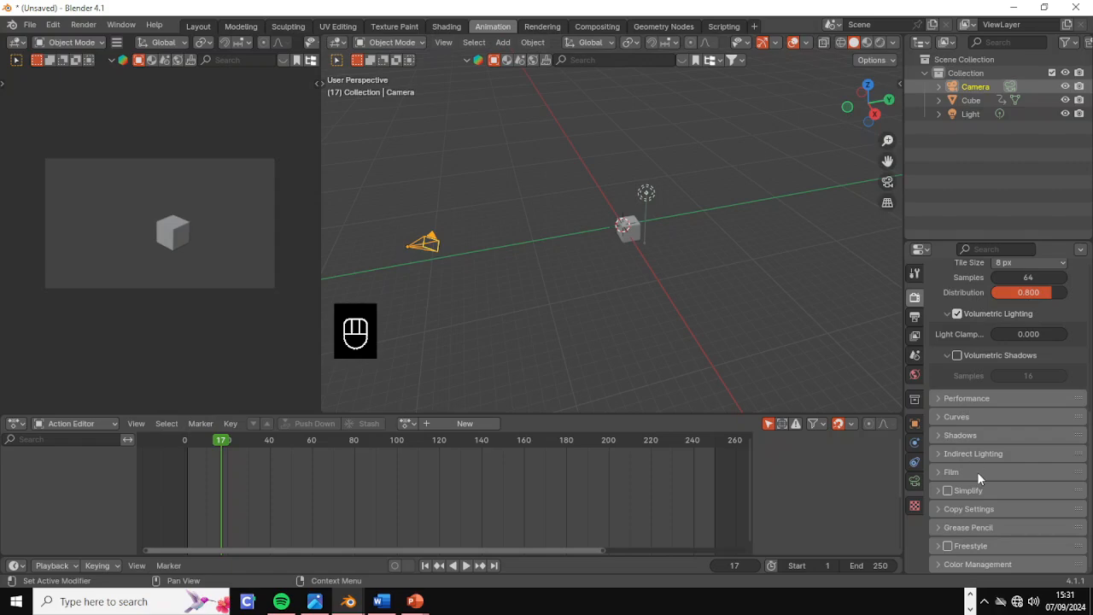
left_click(986, 453)
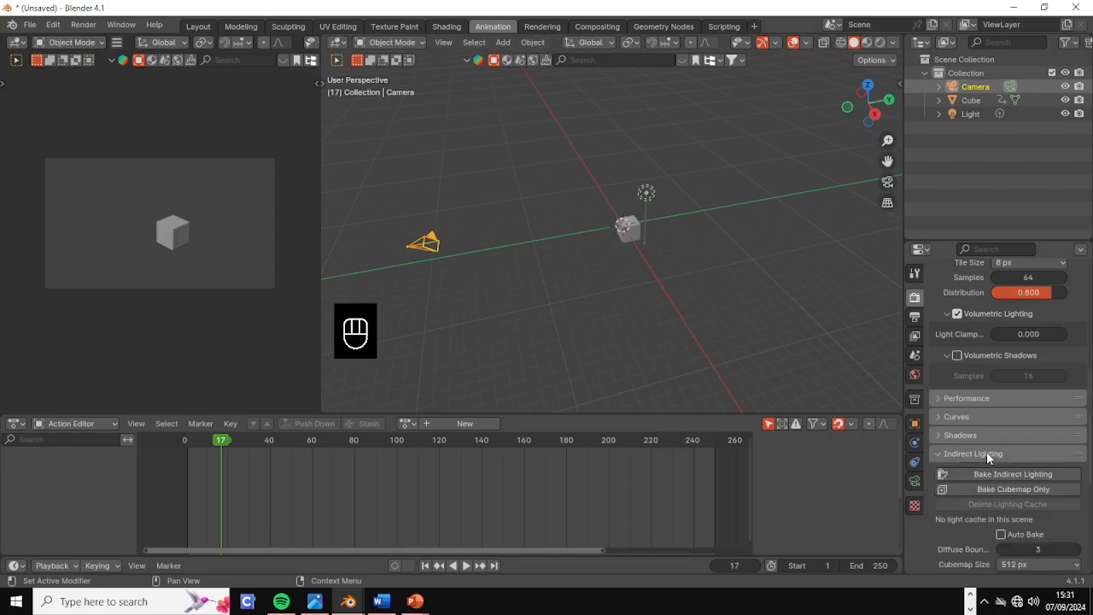
left_click(987, 454)
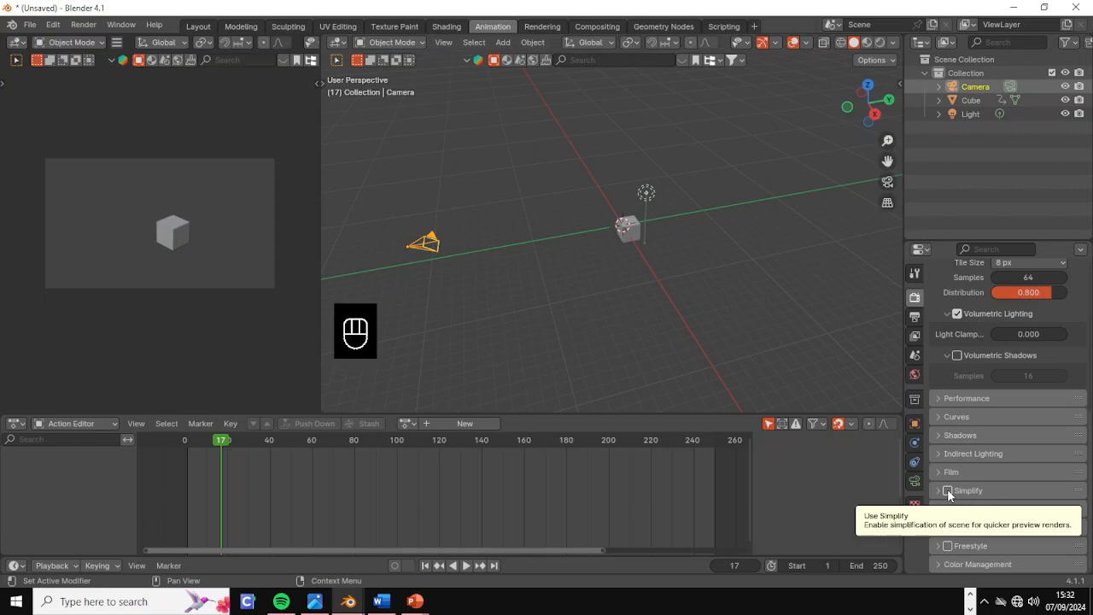
scroll(981, 490, "up", 8)
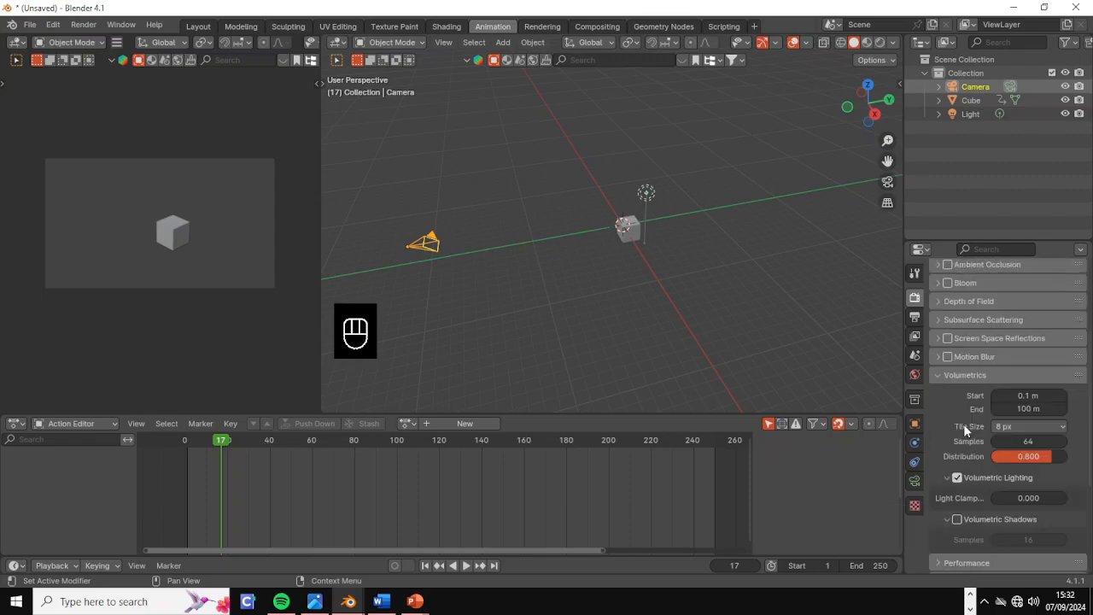
Step: Set the render output path to /tmp\Kotak_Jalan_ in the scene's output properties
left_click(915, 317)
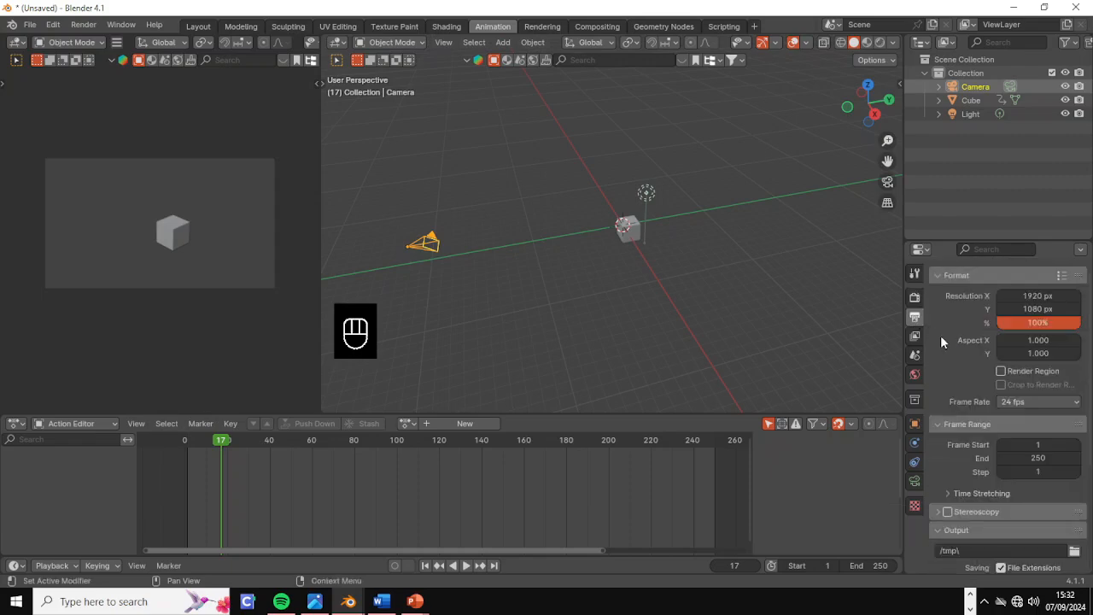
left_click(1062, 275)
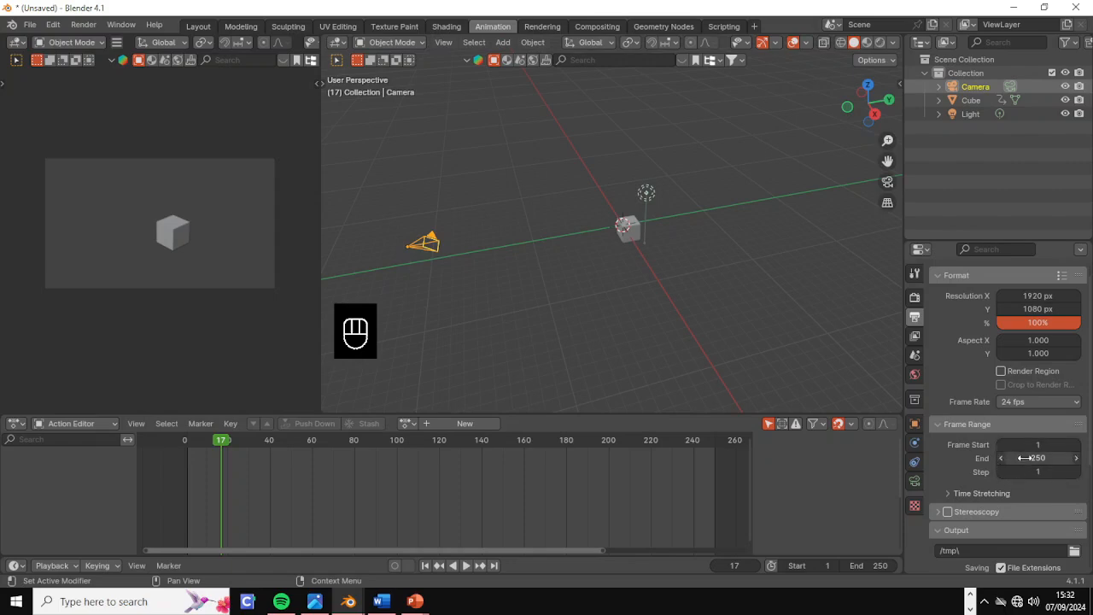
scroll(1025, 466, "down", 3)
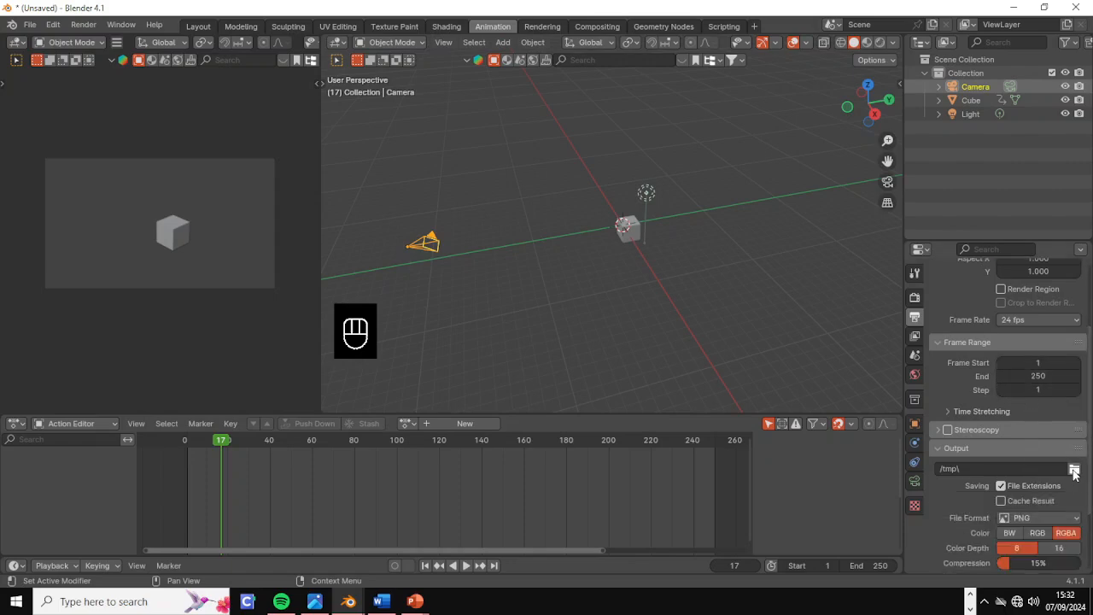
left_click(1047, 469)
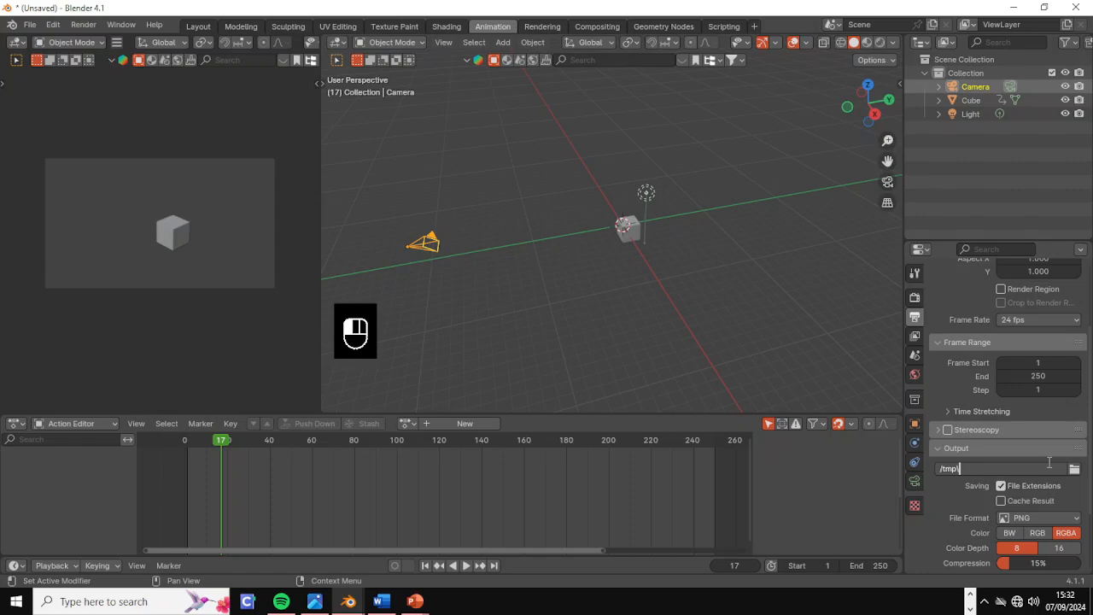
key("shift")
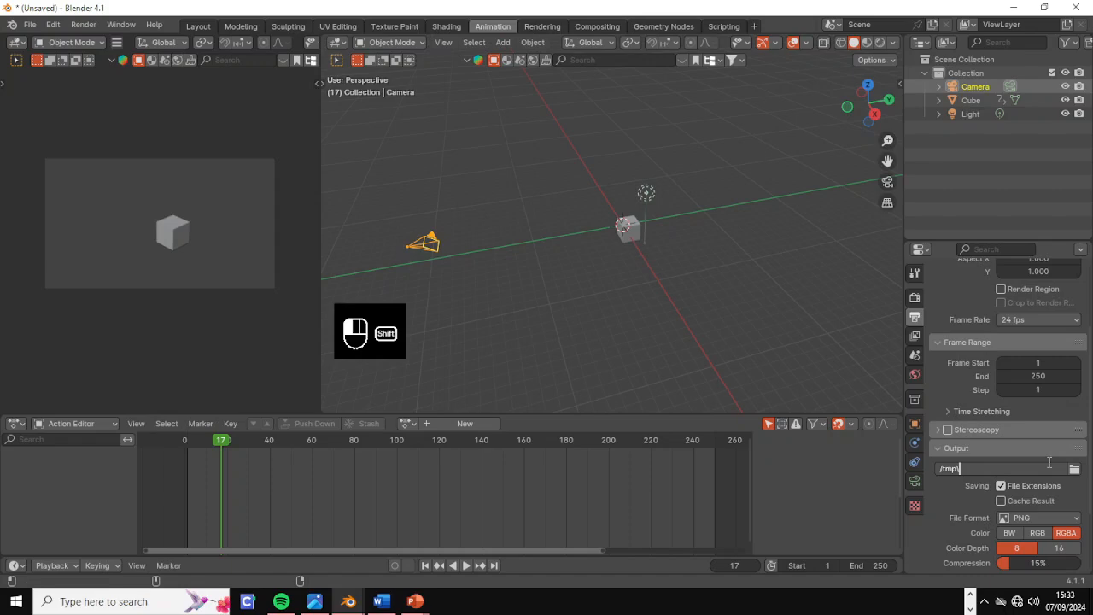
type("Kota")
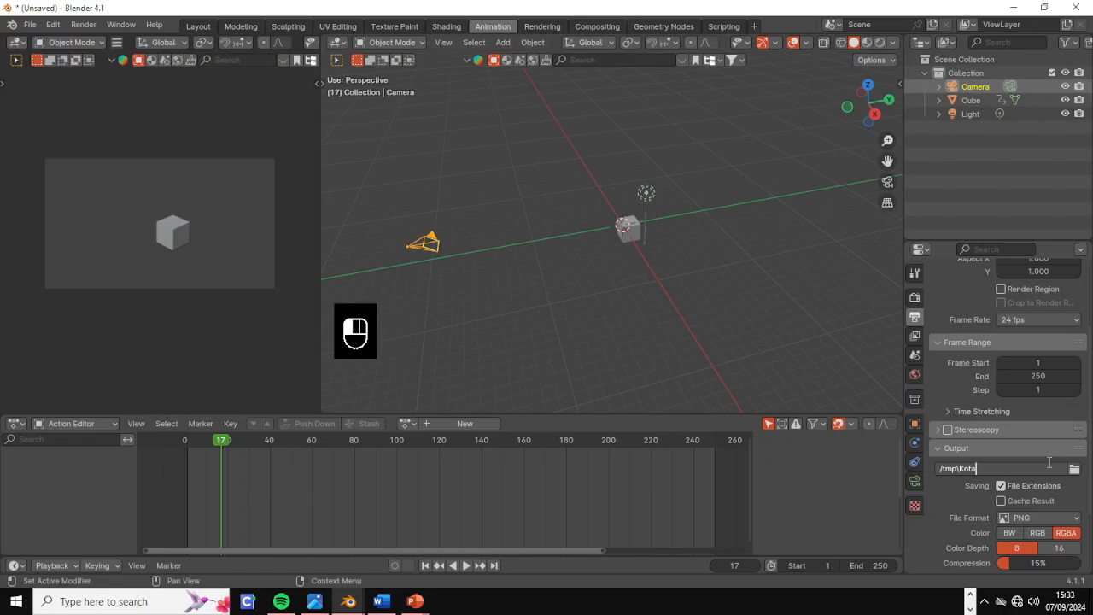
type("k_Jalan_")
left_click(1078, 473)
Step: Browse for the output location and create a folder named "Materi Teknik Permodelan 3D" in C:\tmp
left_click(1075, 472)
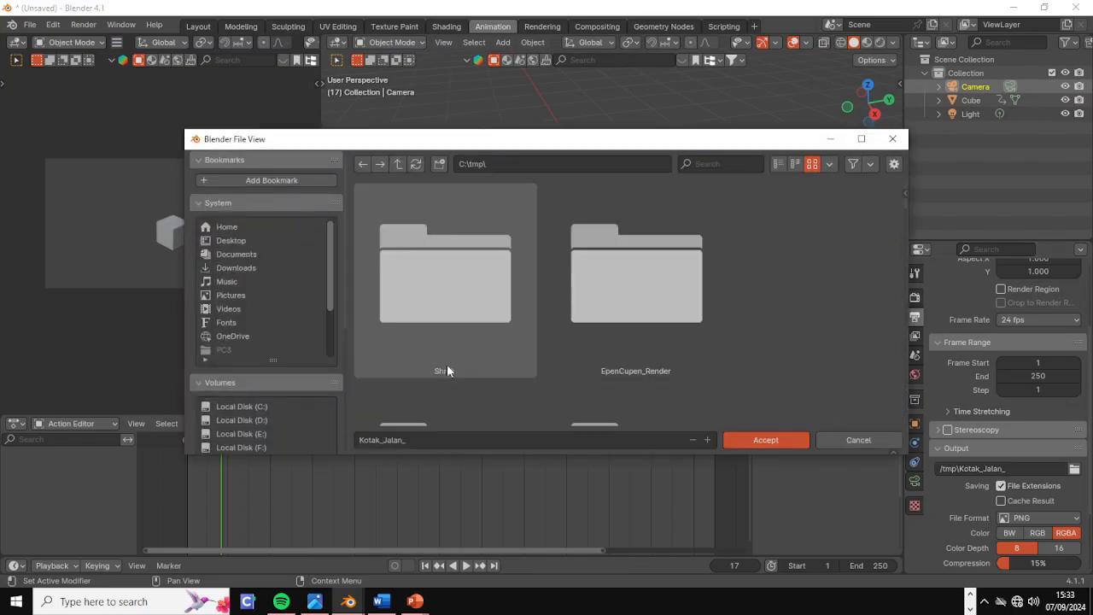
left_click(440, 166)
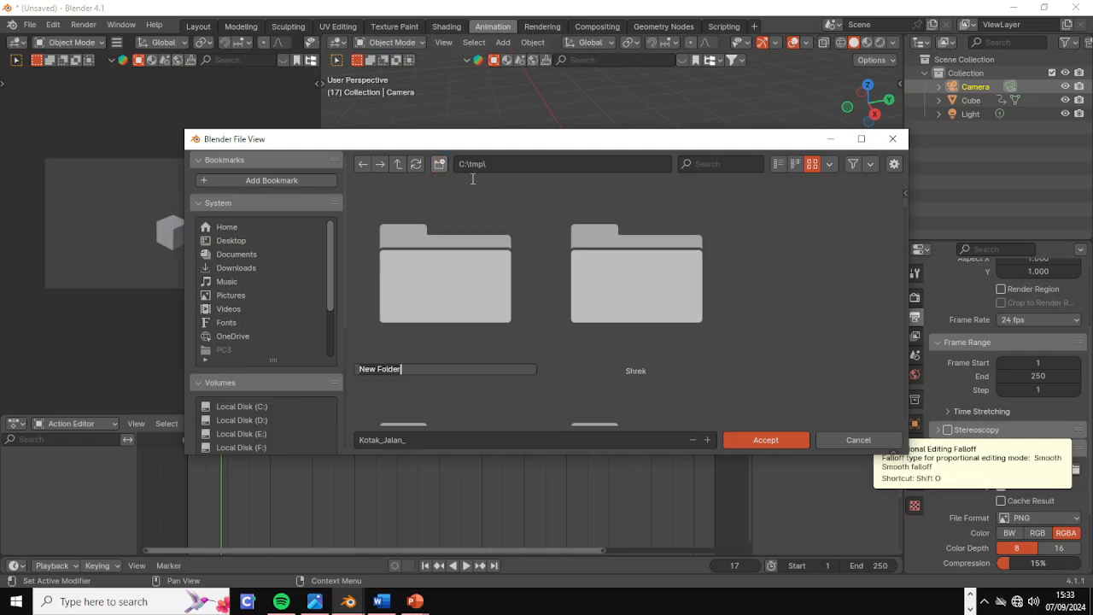
key("BackSpace")
type("Materi ")
type("3D")
key("BackSpace")
key("BackSpace")
key("BackSpace")
key("BackSpace")
type("Teknik Permodelan ")
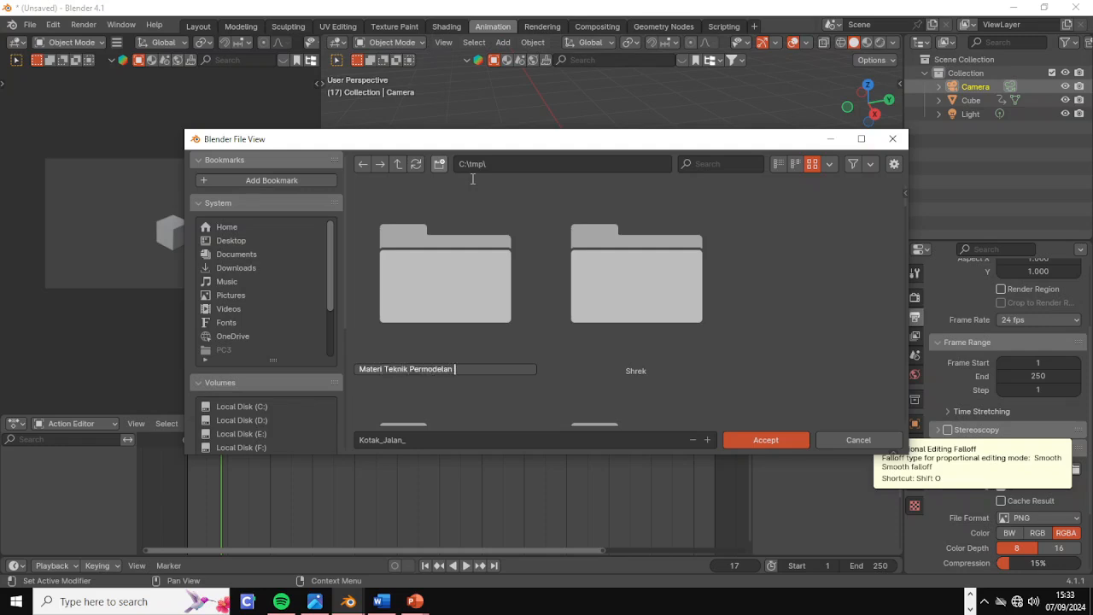
type("3D")
key("Return")
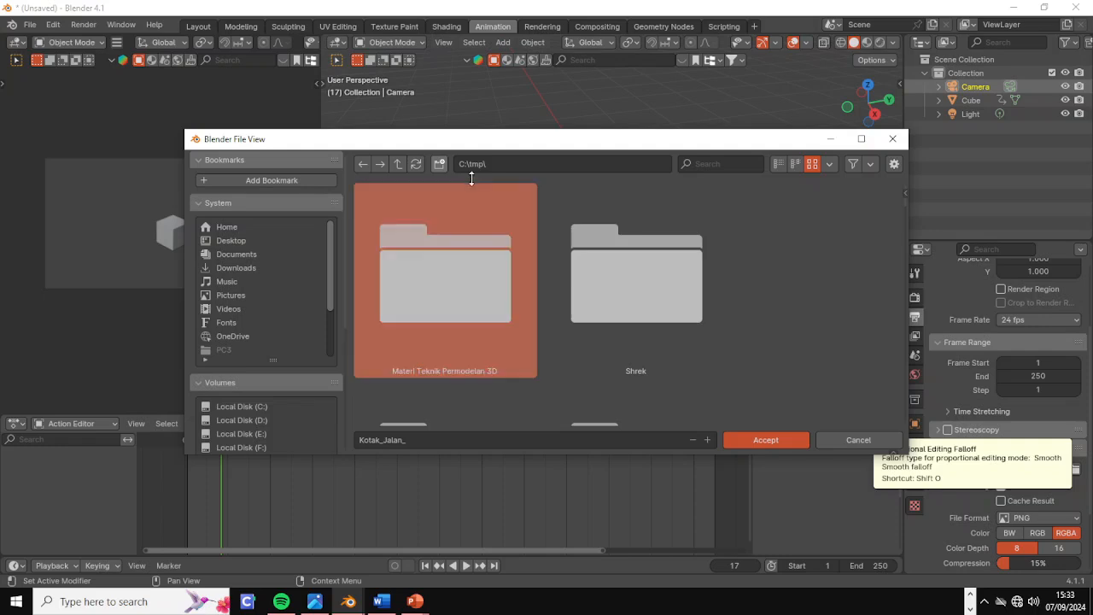
Step: Create a "Render" subfolder inside "Materi Teknik Permodelan 3D" and accept it as the output location
double_click(480, 238)
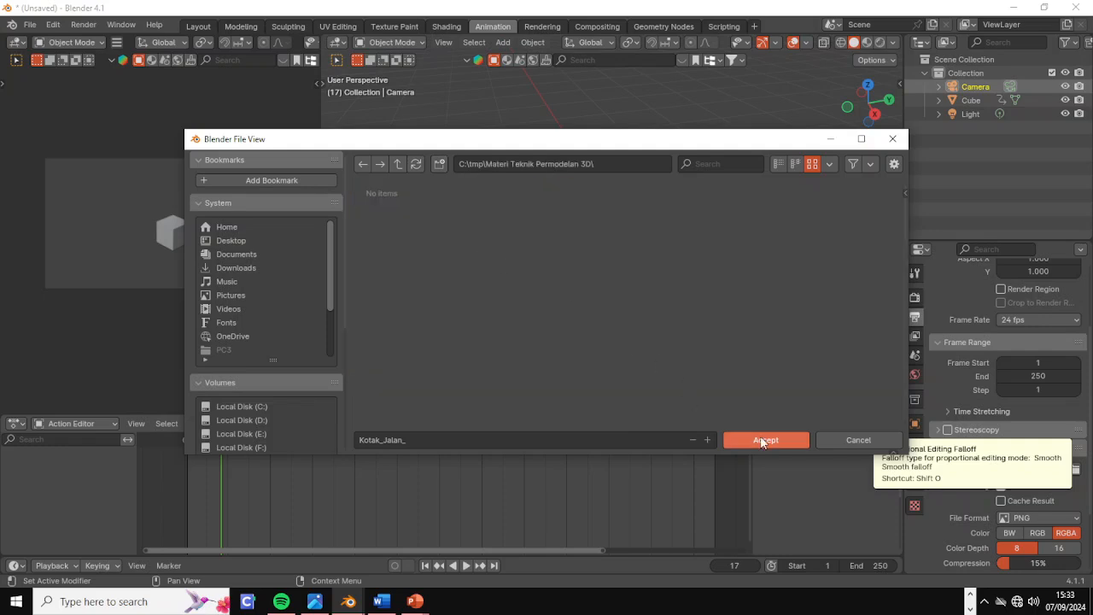
left_click(439, 164)
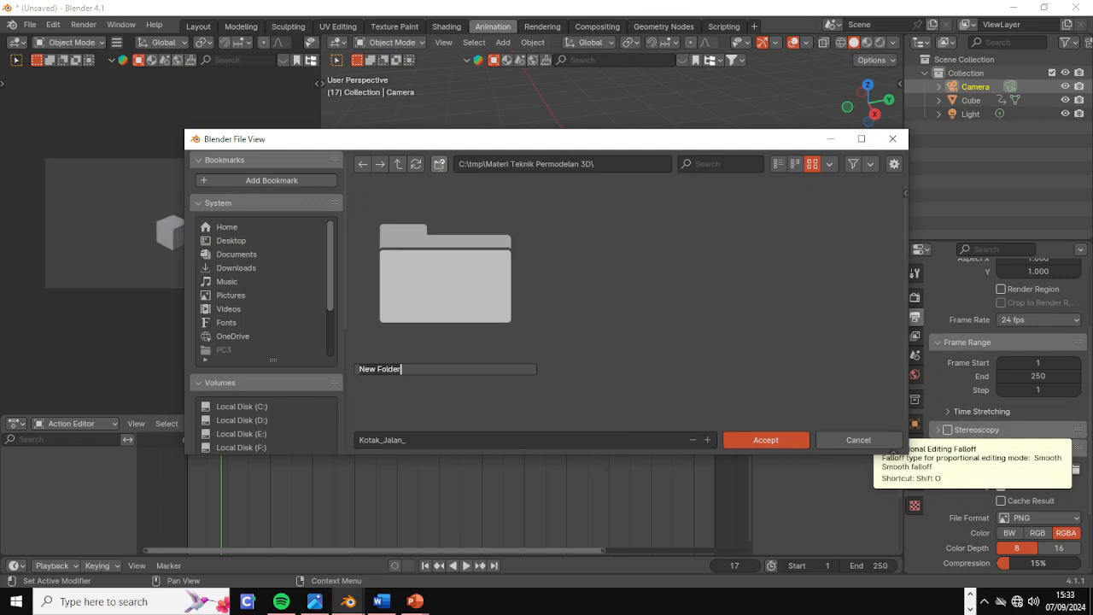
key("ctrl+a")
type("Render")
key("Return")
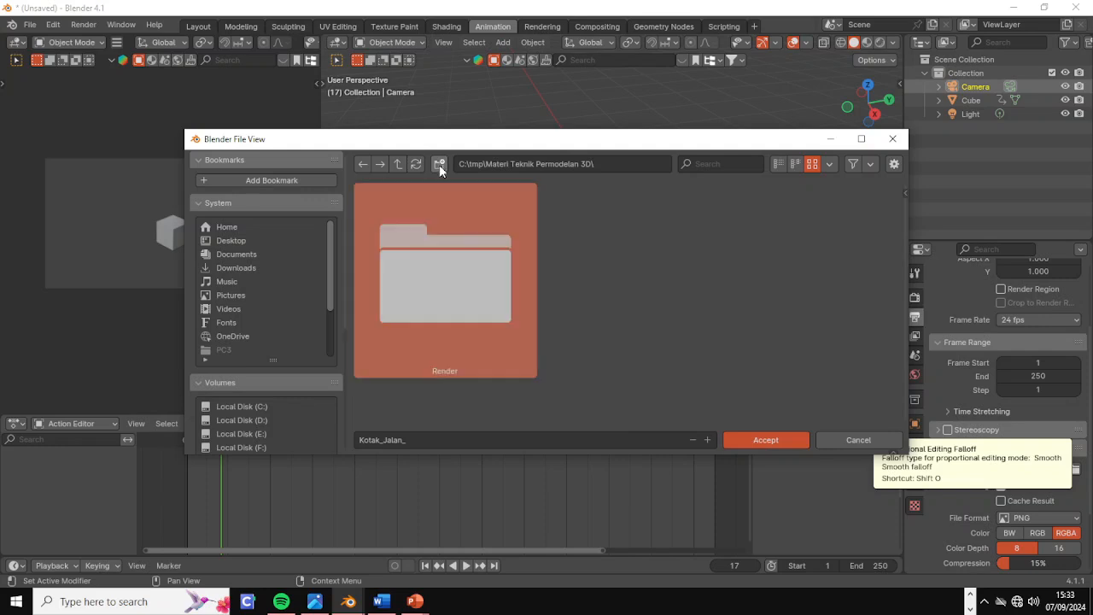
double_click(492, 311)
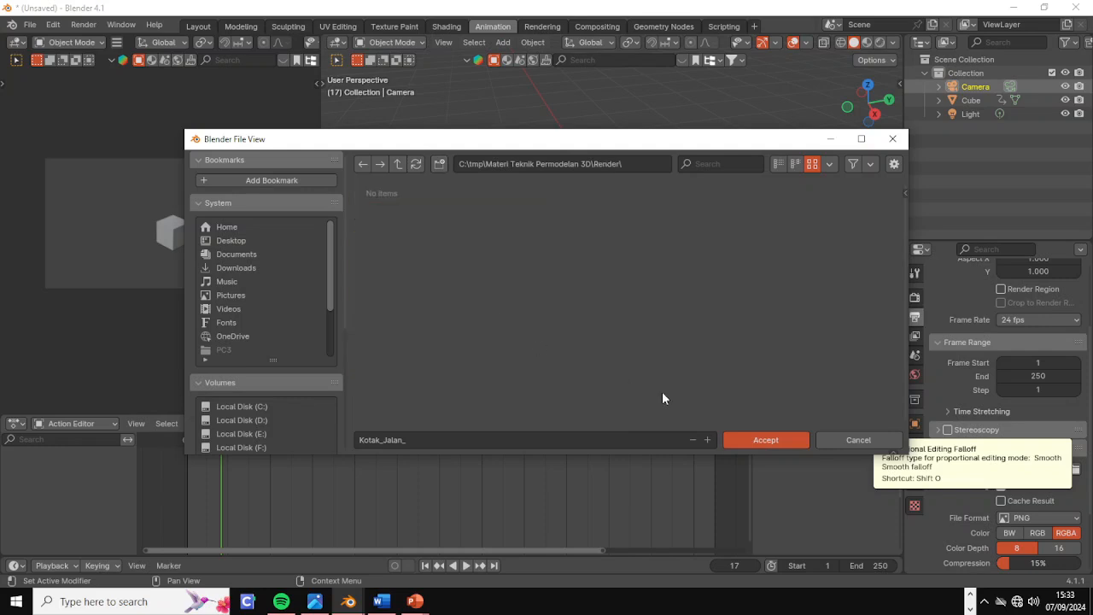
left_click(766, 441)
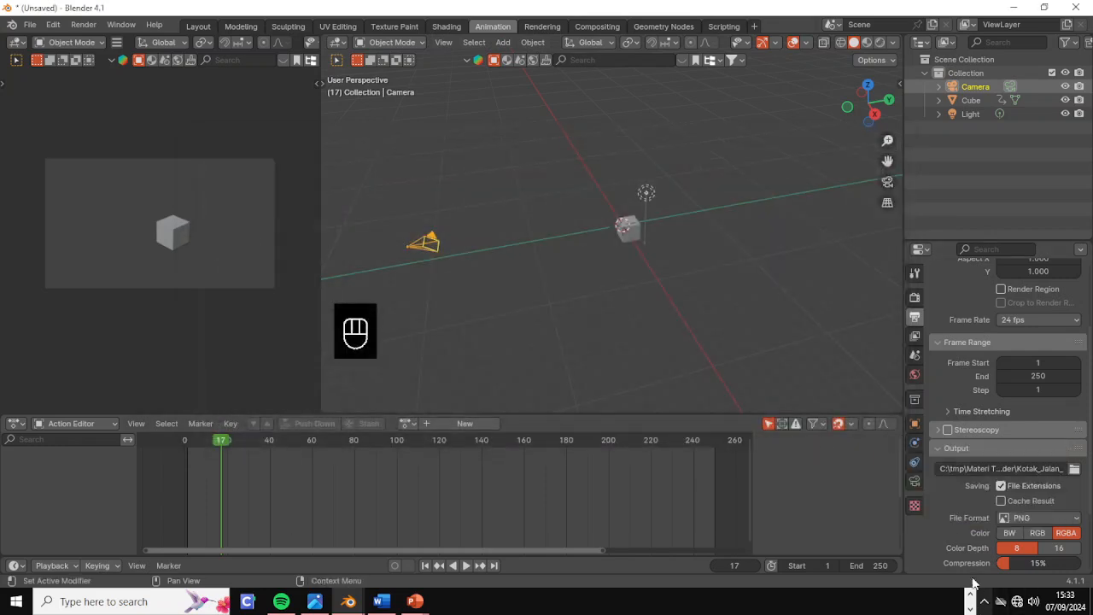
Step: Set the output file format to FFmpeg Video and apply the H264 in MP4 encoding preset
left_click(1067, 519)
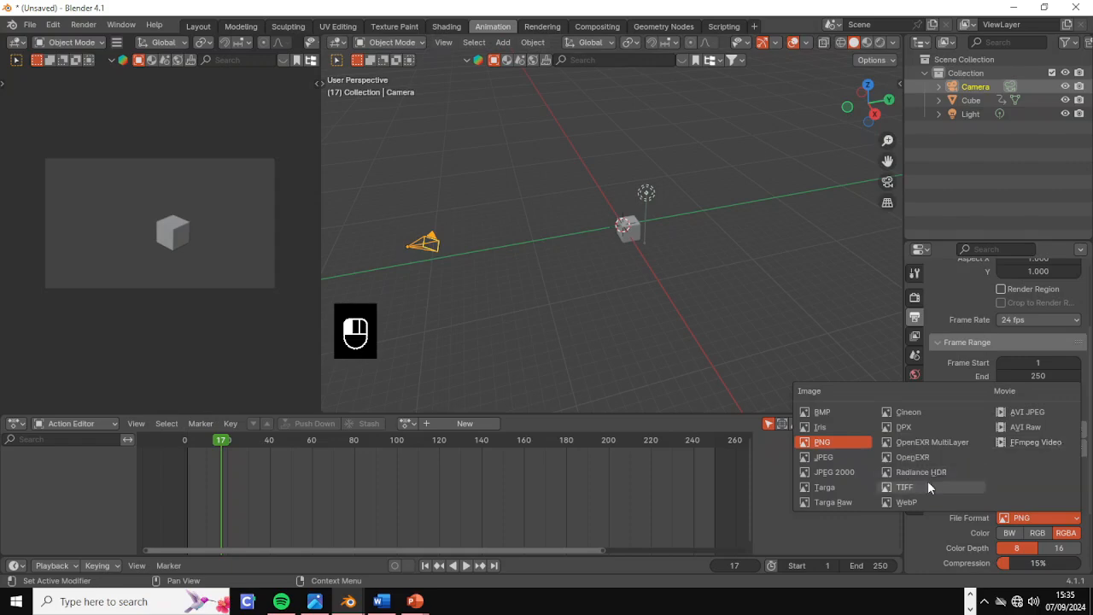
left_click(846, 442)
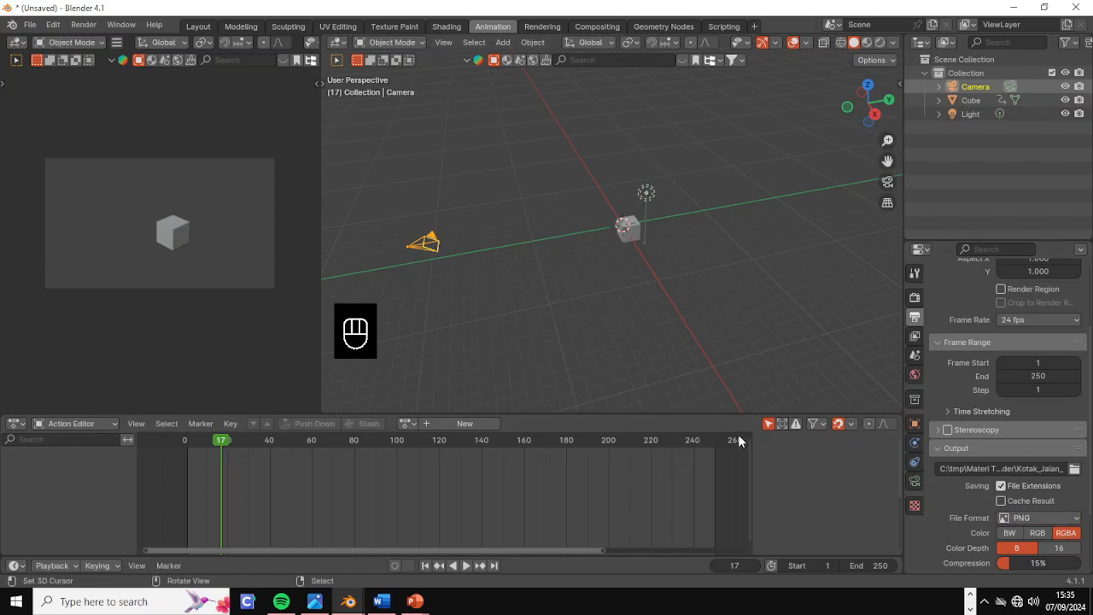
scroll(1043, 478, "down", 1)
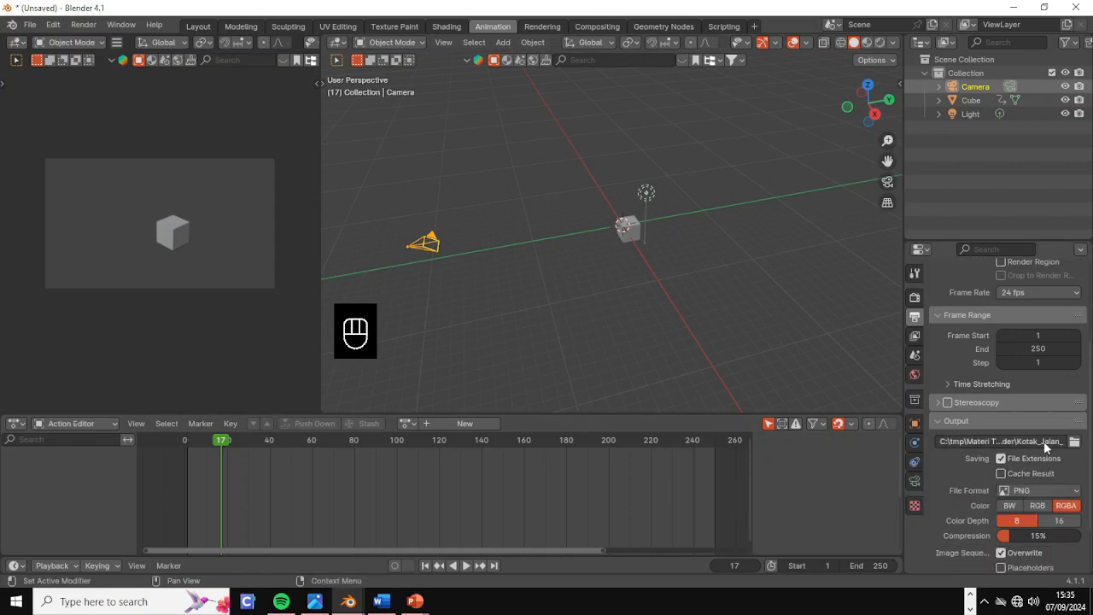
left_click(1059, 492)
left_click(1042, 415)
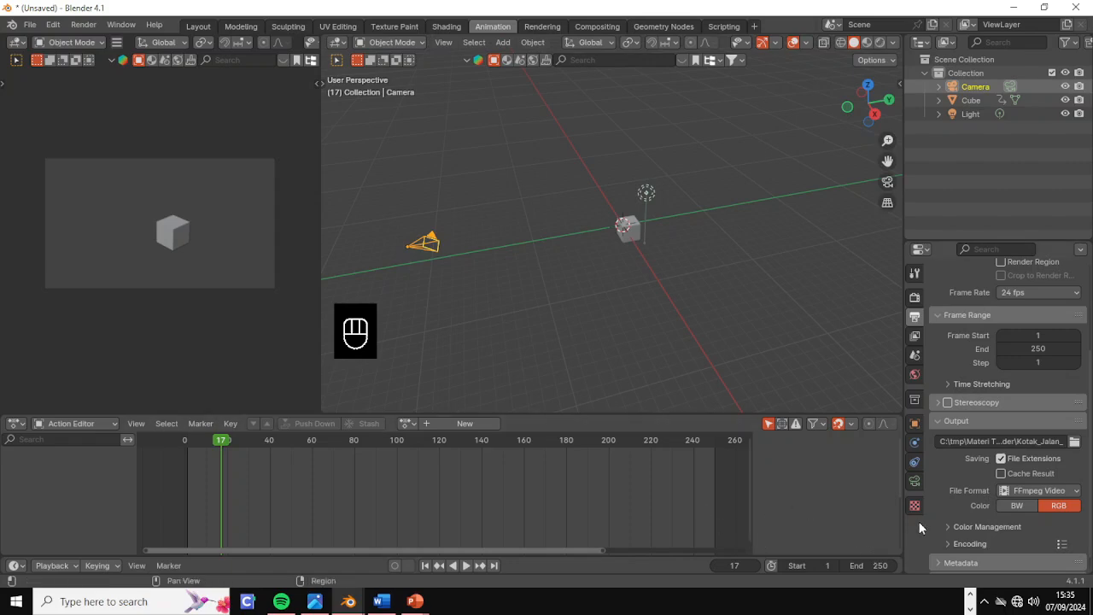
left_click(1066, 545)
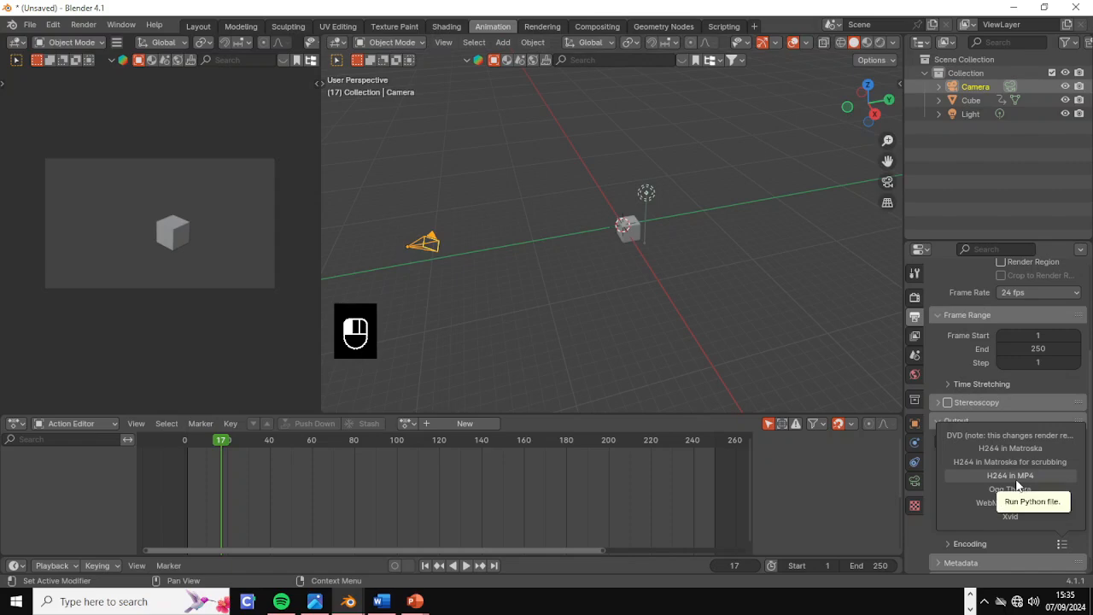
Step: Review the video and audio encoding settings, including the Output Quality choices, with Medium Quality selected
left_click(950, 543)
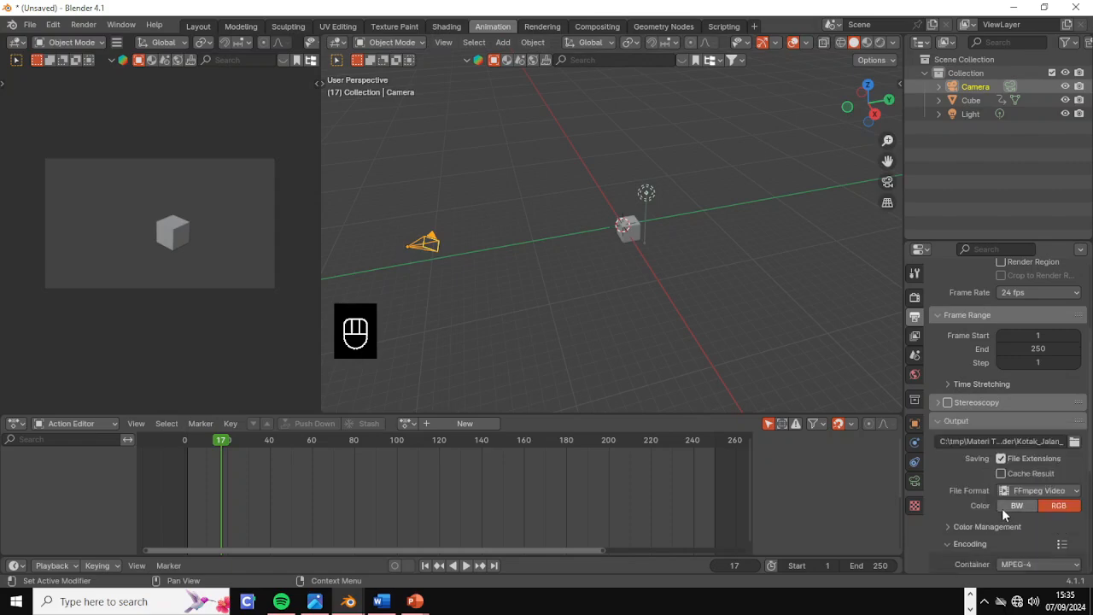
scroll(1003, 506, "down", 3)
scroll(1011, 484, "down", 4)
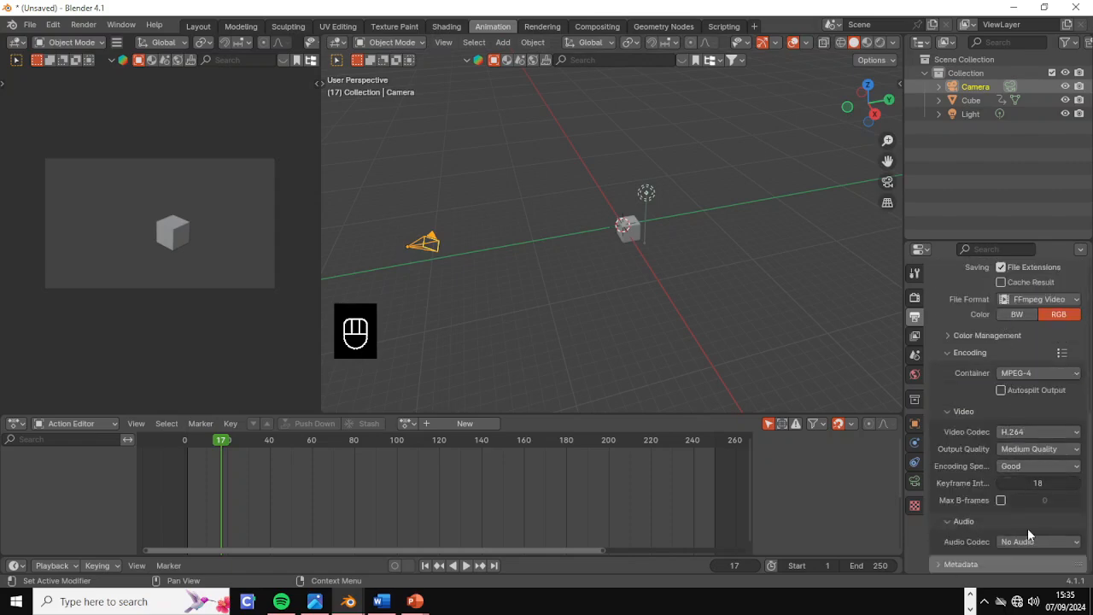
scroll(1025, 433, "down", 1)
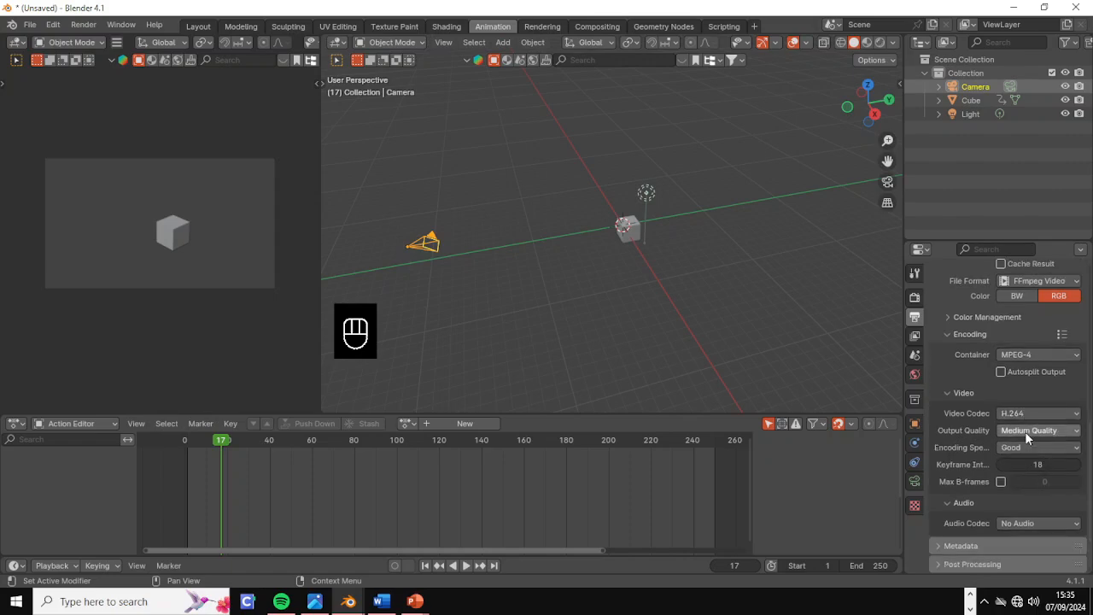
left_click(1025, 431)
left_click(1039, 523)
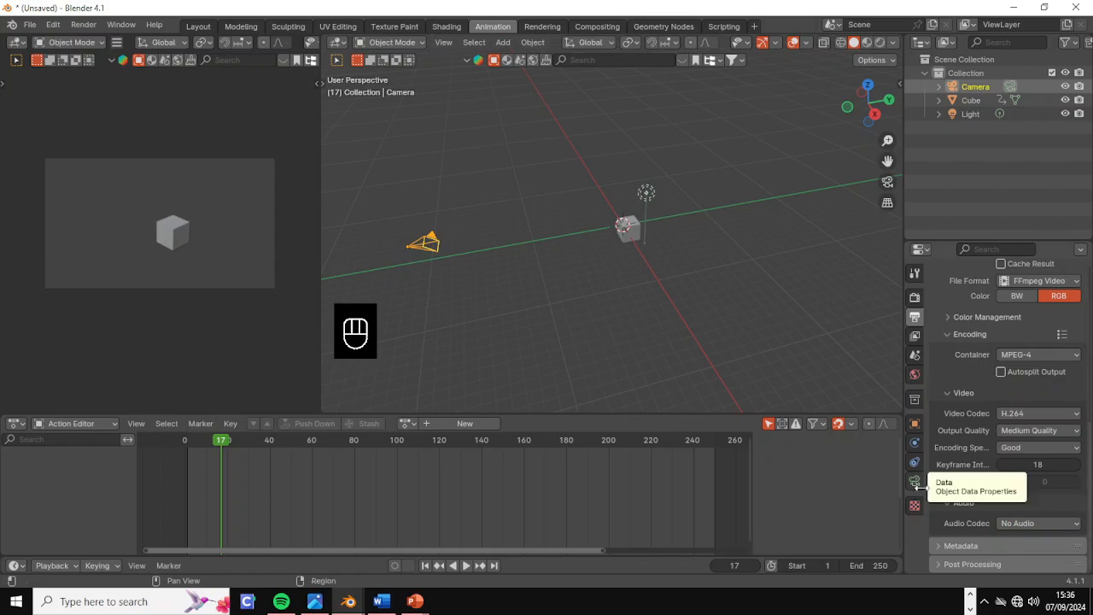
scroll(1059, 412, "up", 10)
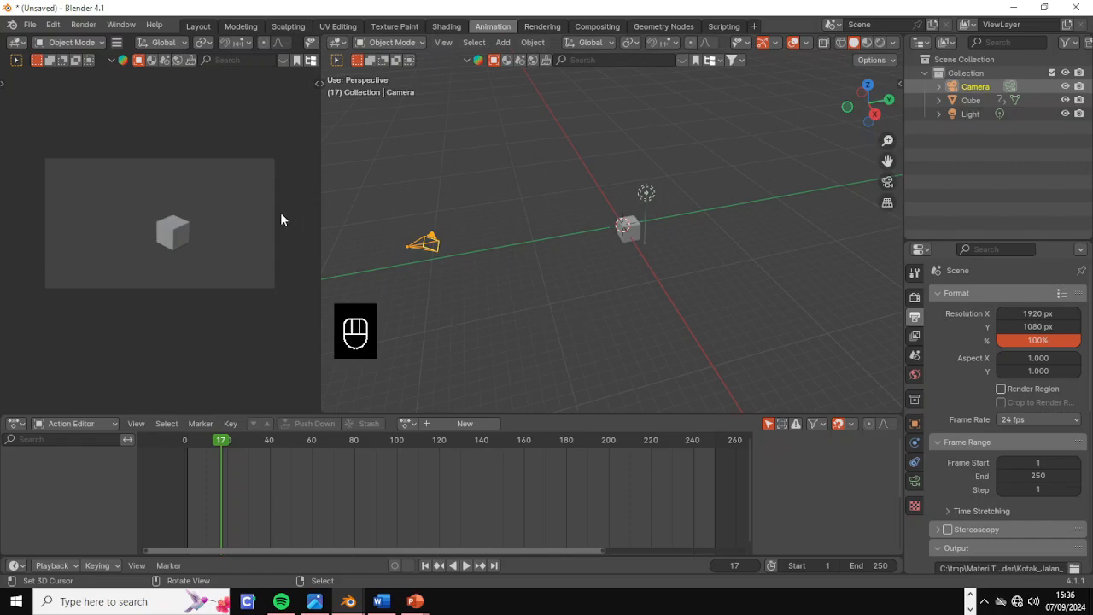
Step: Render frame 17 as a still image, inspect the whole frame, and close the render window
left_click(86, 27)
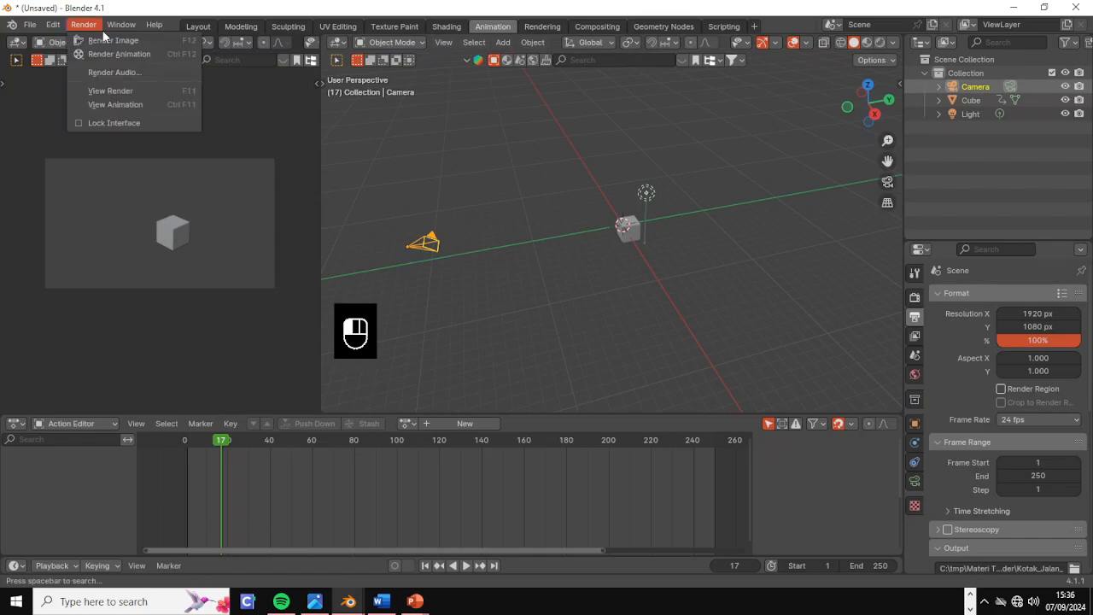
left_click(165, 41)
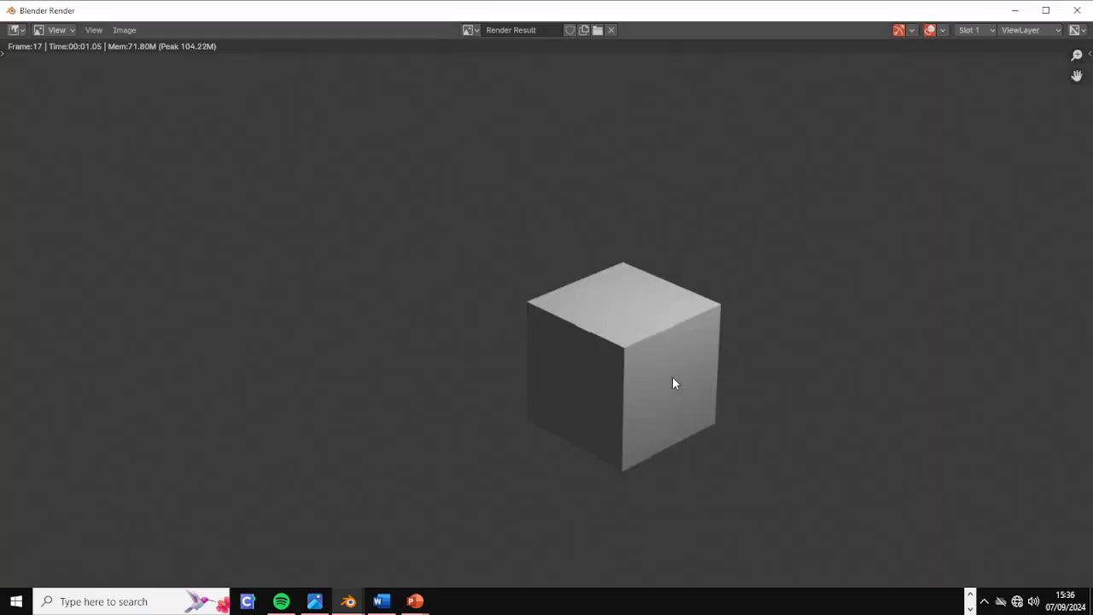
scroll(674, 376, "down", 3)
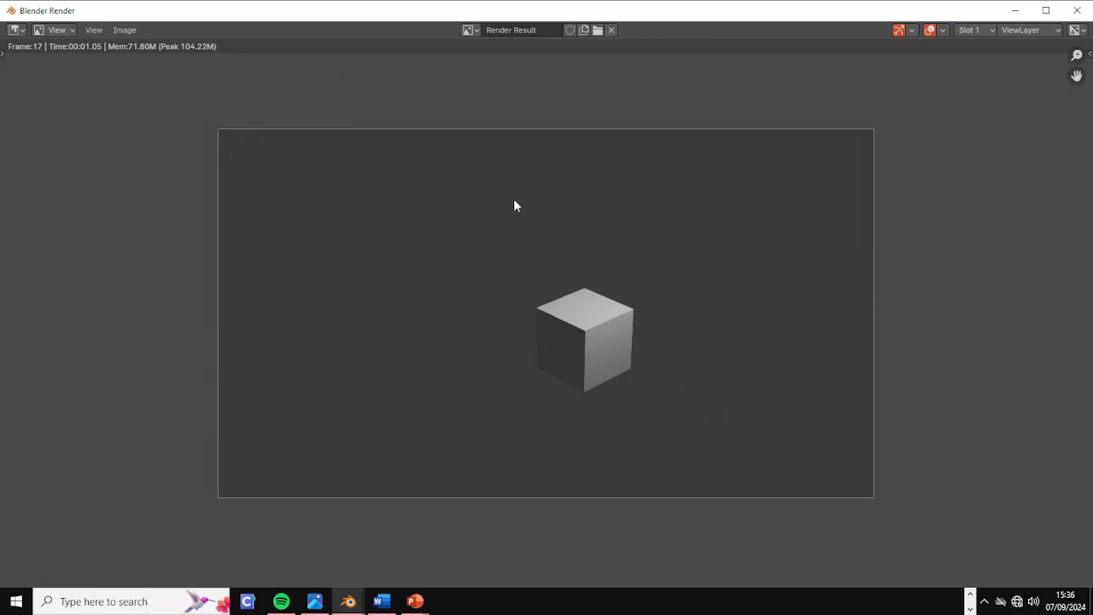
left_click(1076, 11)
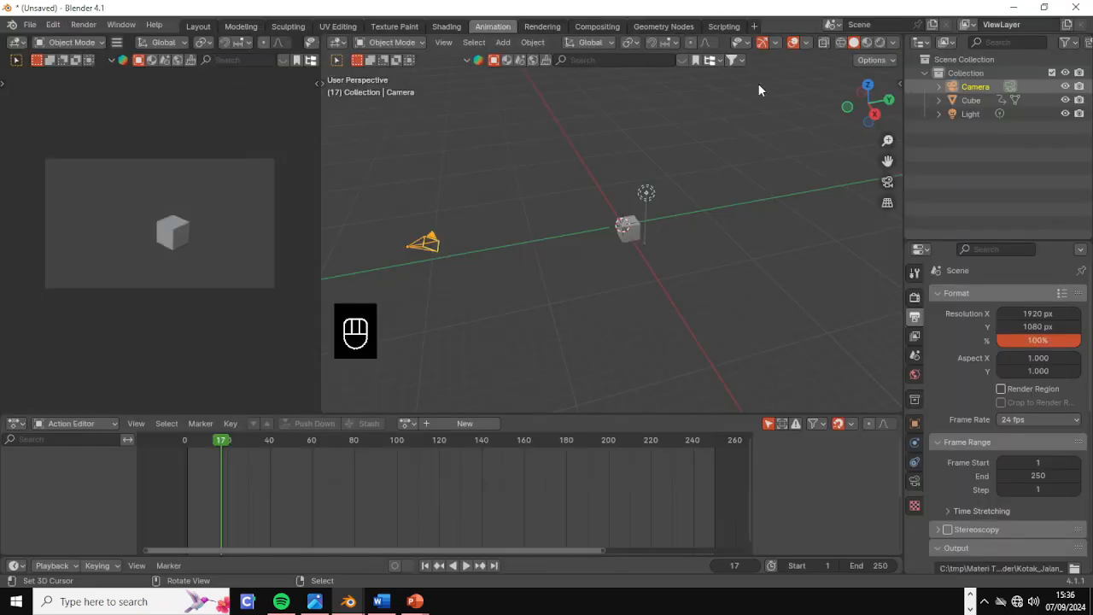
Step: Render the full animation through frame 250 and close the render window
left_click(83, 24)
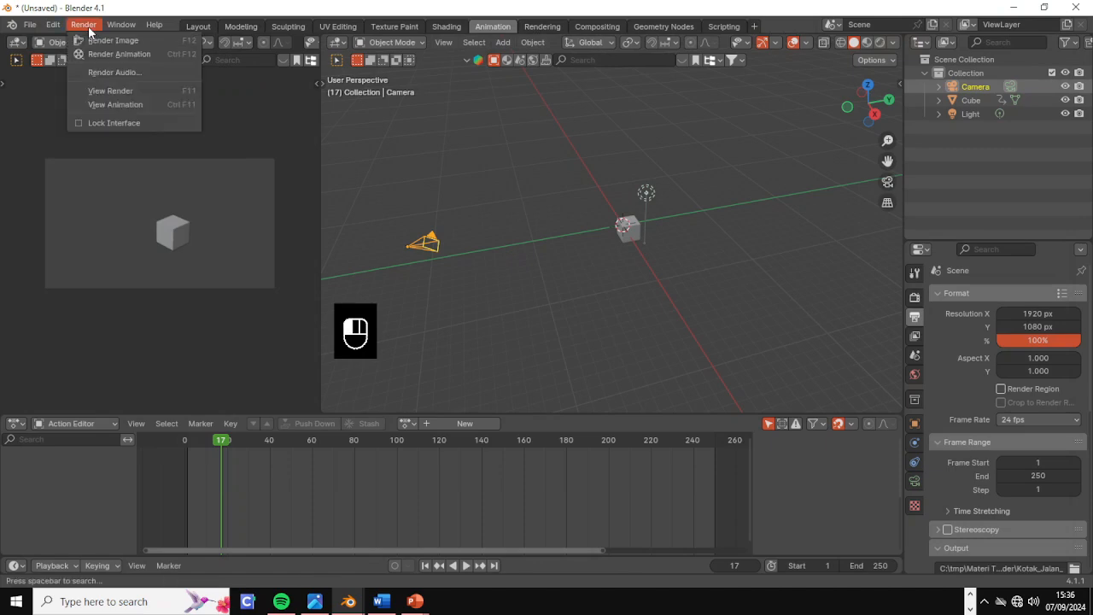
left_click(128, 53)
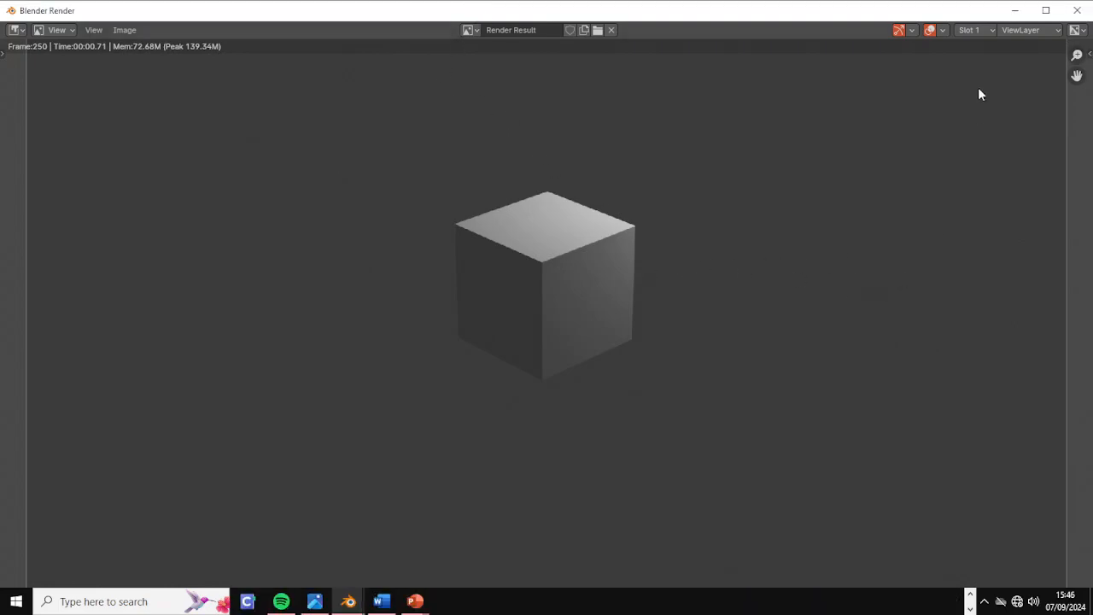
left_click(1076, 12)
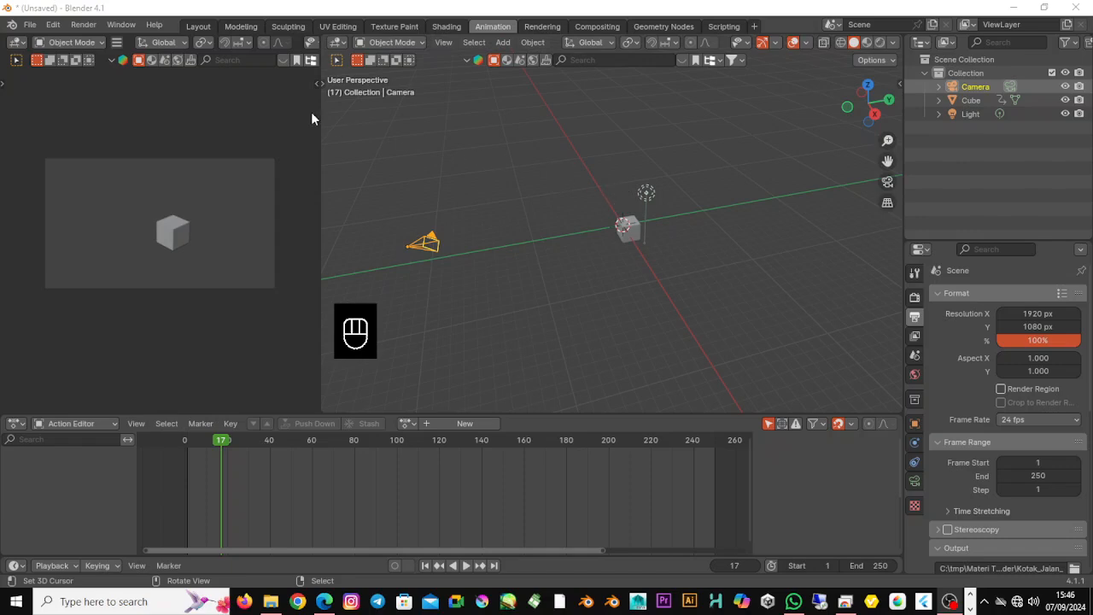
Step: Play back the rendered animation in the animation player, and close the player
left_click(87, 26)
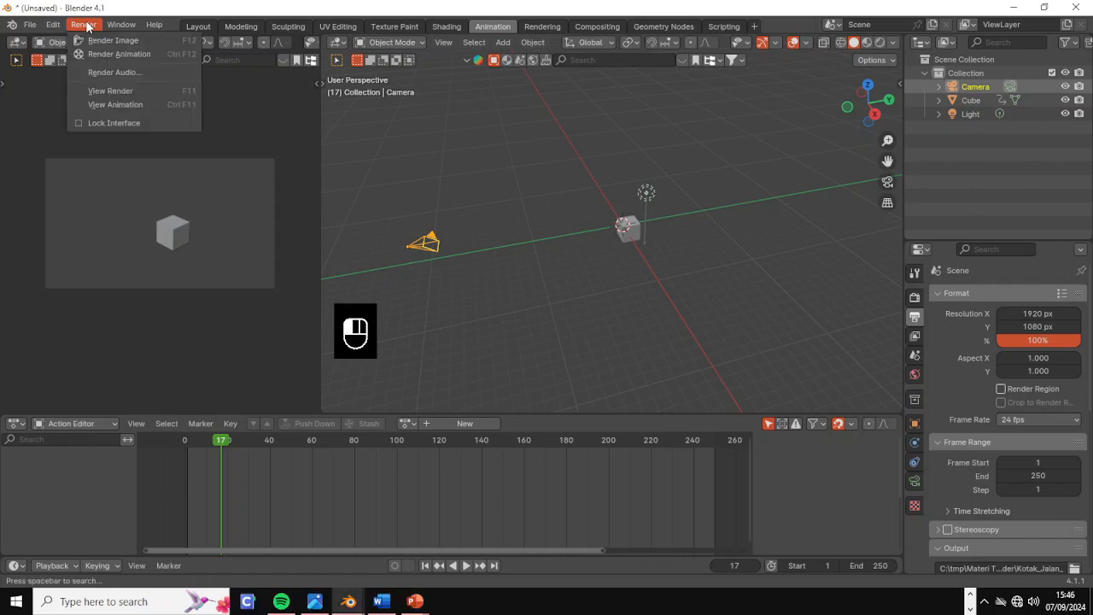
left_click(89, 27)
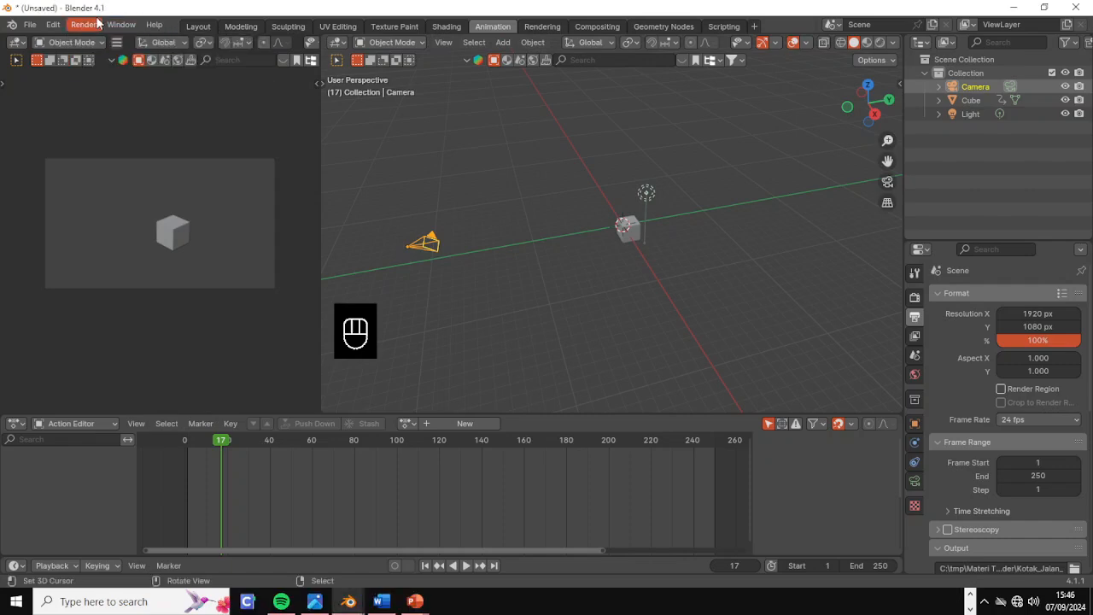
left_click(96, 25)
key("ctrl+F11")
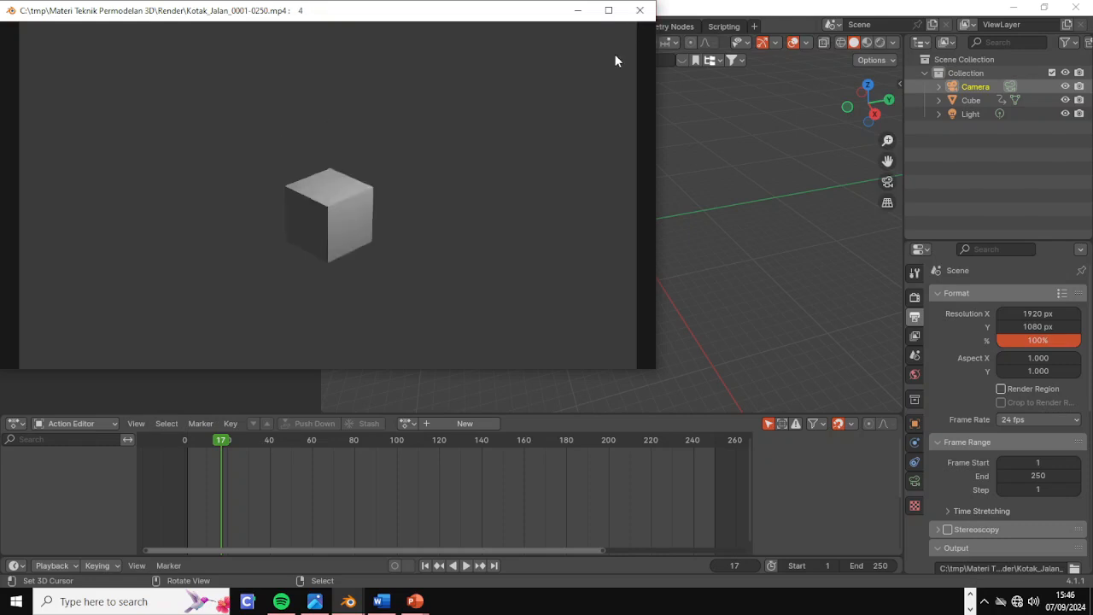
left_click(643, 11)
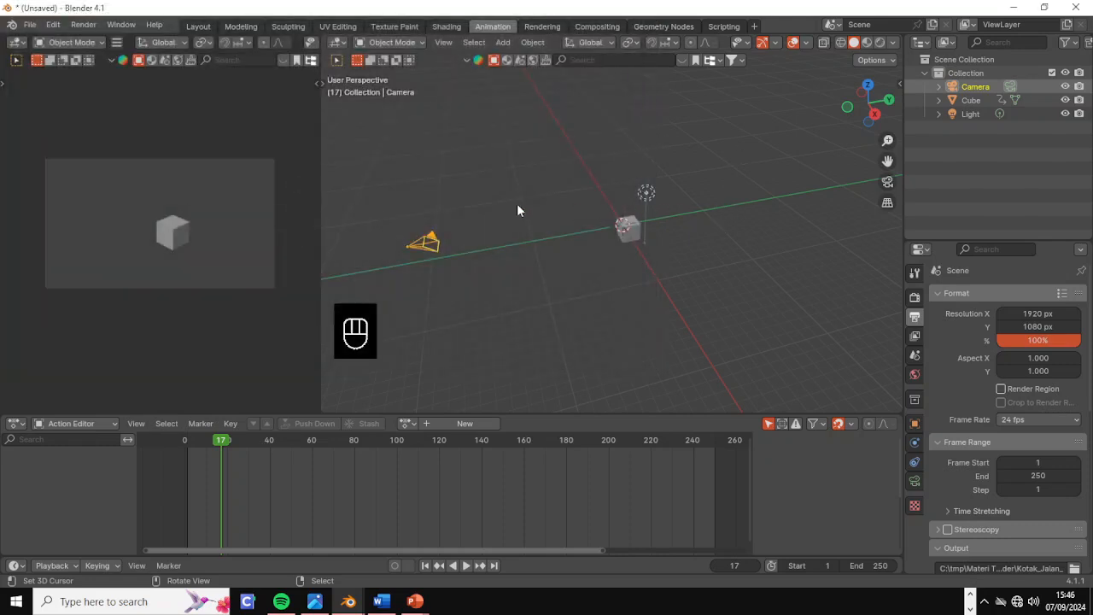